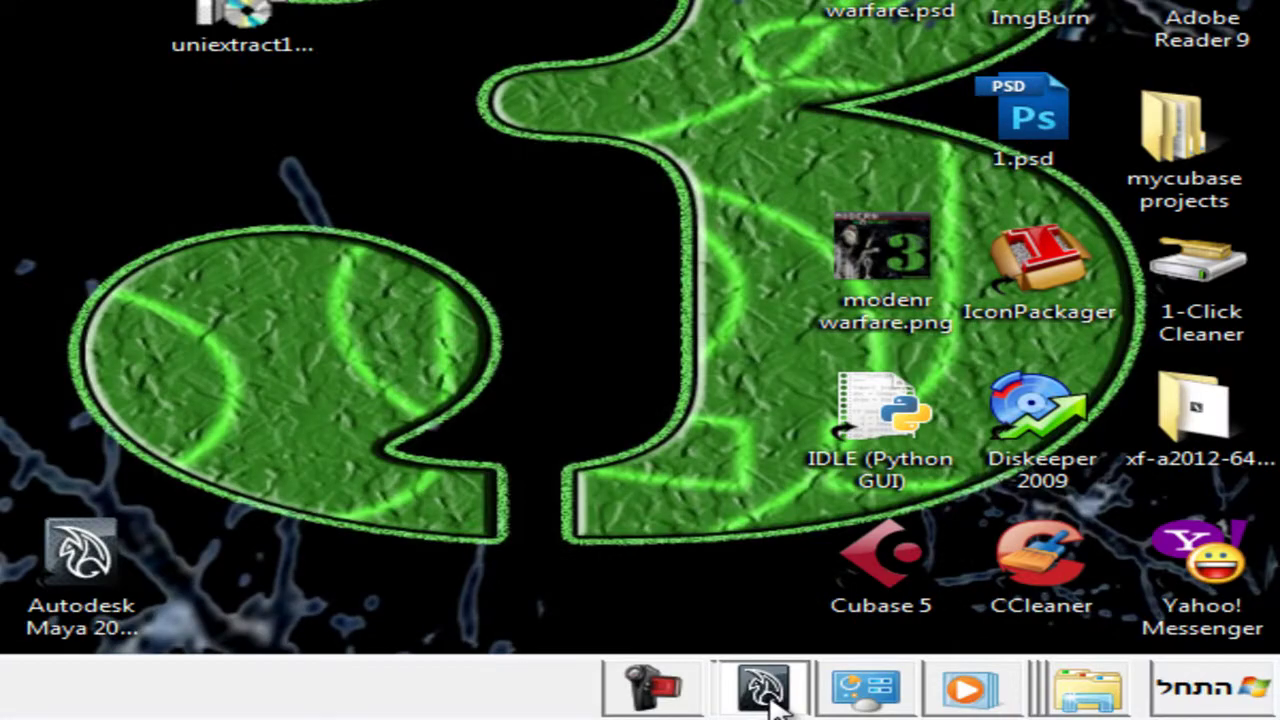
Restore the Maya window and orbit around the cloth-draped pedestal table from the side, above and below.
{"action": "left_click", "coordinate": [763, 688]}
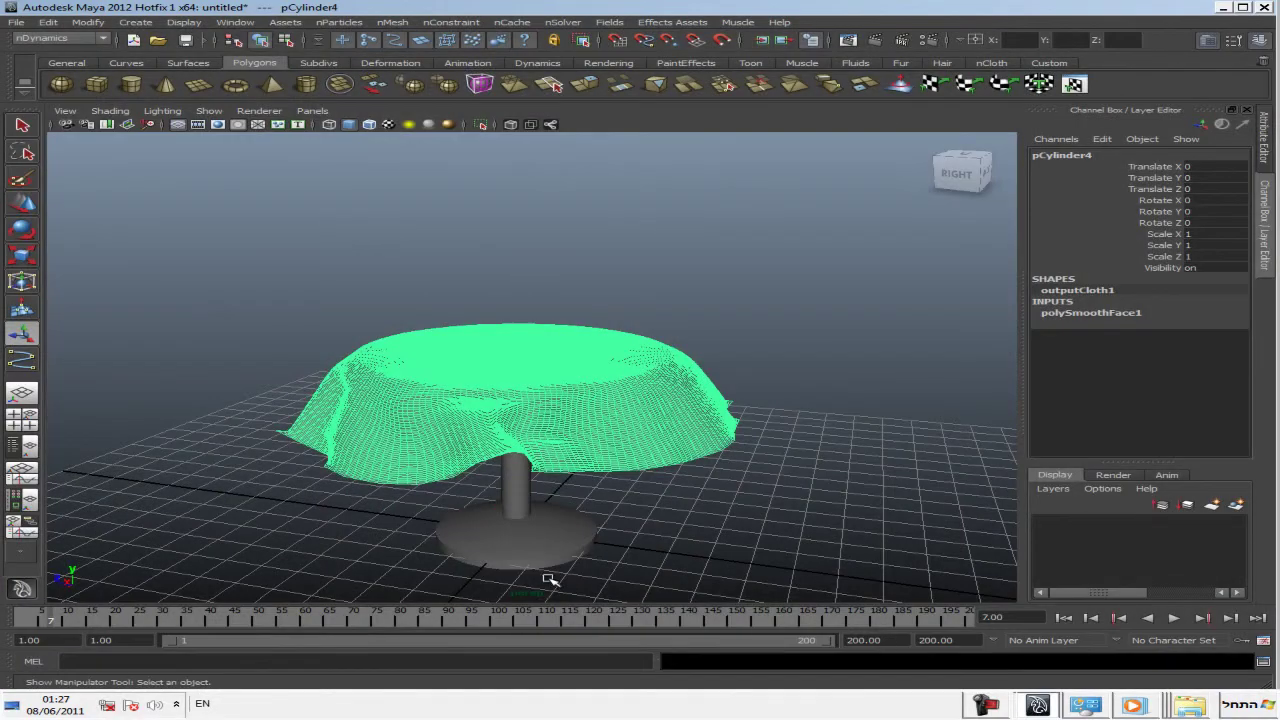
{"action": "mouse_move", "coordinate": [551, 580]}
{"action": "left_mouse_down", "text": "alt"}
{"action": "mouse_move", "coordinate": [600, 537]}
{"action": "mouse_move", "coordinate": [700, 520]}
{"action": "mouse_move", "coordinate": [811, 540]}
{"action": "mouse_move", "coordinate": [843, 571]}
{"action": "mouse_move", "coordinate": [377, 440]}
{"action": "mouse_move", "coordinate": [270, 515]}
{"action": "mouse_move", "coordinate": [580, 491]}
{"action": "mouse_move", "coordinate": [509, 463]}
{"action": "mouse_move", "coordinate": [449, 480]}
{"action": "mouse_move", "coordinate": [452, 413]}
{"action": "mouse_move", "coordinate": [215, 482]}
{"action": "left_mouse_up", "text": "alt"}
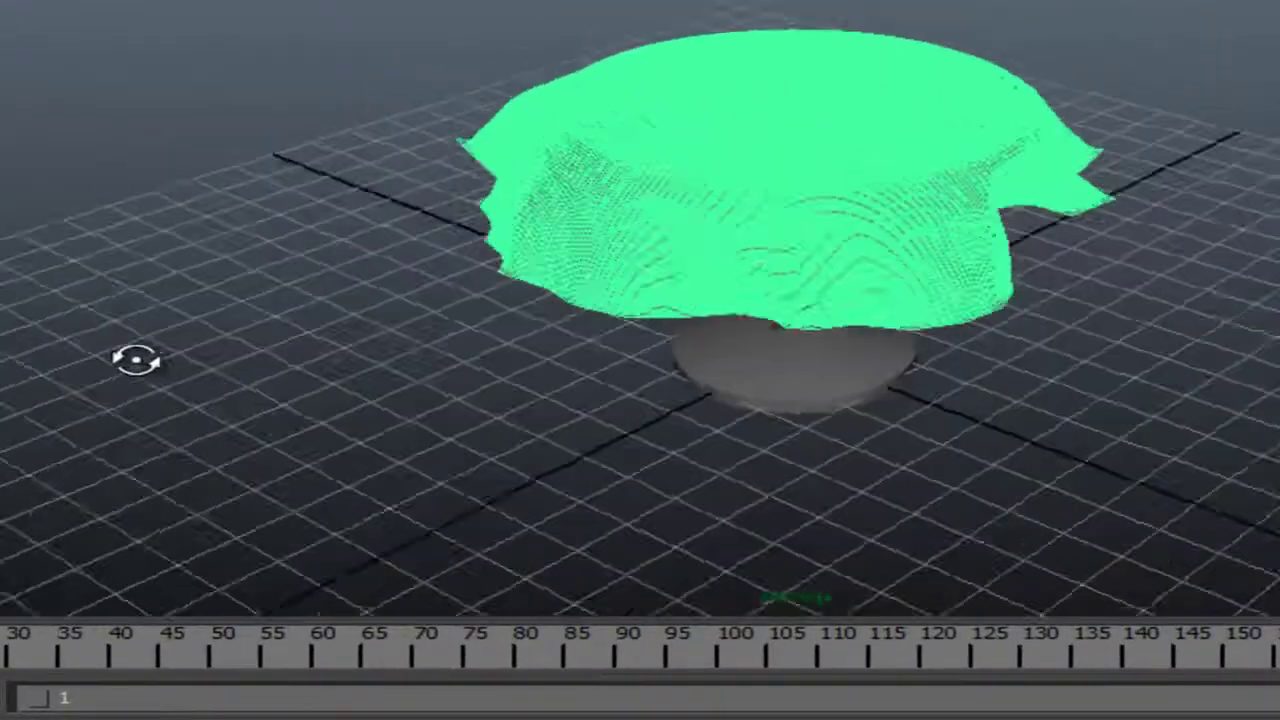
{"action": "mouse_move", "coordinate": [136, 360]}
{"action": "left_mouse_down", "text": "alt"}
{"action": "mouse_move", "coordinate": [320, 297]}
{"action": "mouse_move", "coordinate": [451, 274]}
{"action": "left_mouse_up", "text": "alt"}
{"action": "right_click_drag", "start_coordinate": [451, 274], "coordinate": [971, 300], "text": "alt"}
{"action": "right_click_drag", "start_coordinate": [1095, 283], "coordinate": [1100, 220], "text": "alt"}
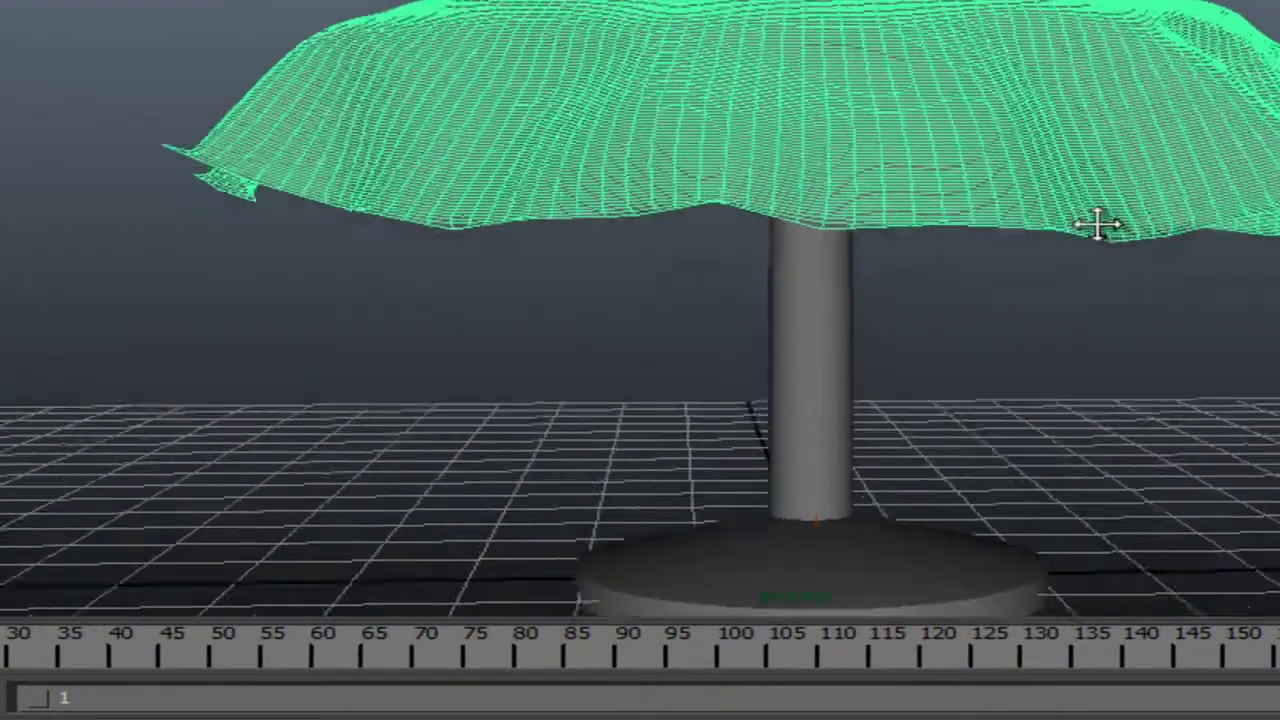
{"action": "mouse_move", "coordinate": [1100, 220]}
{"action": "left_mouse_down", "text": "alt"}
{"action": "mouse_move", "coordinate": [957, 180]}
{"action": "mouse_move", "coordinate": [871, 340]}
{"action": "mouse_move", "coordinate": [937, 160]}
{"action": "mouse_move", "coordinate": [961, 145]}
{"action": "mouse_move", "coordinate": [829, 180]}
{"action": "mouse_move", "coordinate": [1066, 177]}
{"action": "left_mouse_up", "text": "alt"}
{"action": "right_click_drag", "start_coordinate": [709, 191], "coordinate": [1214, 206], "text": "alt"}
{"action": "mouse_move", "coordinate": [1214, 206]}
{"action": "left_mouse_down", "text": "alt"}
{"action": "mouse_move", "coordinate": [751, 229]}
{"action": "mouse_move", "coordinate": [683, 309]}
{"action": "mouse_move", "coordinate": [609, 330]}
{"action": "mouse_move", "coordinate": [502, 405]}
{"action": "left_mouse_up", "text": "alt"}
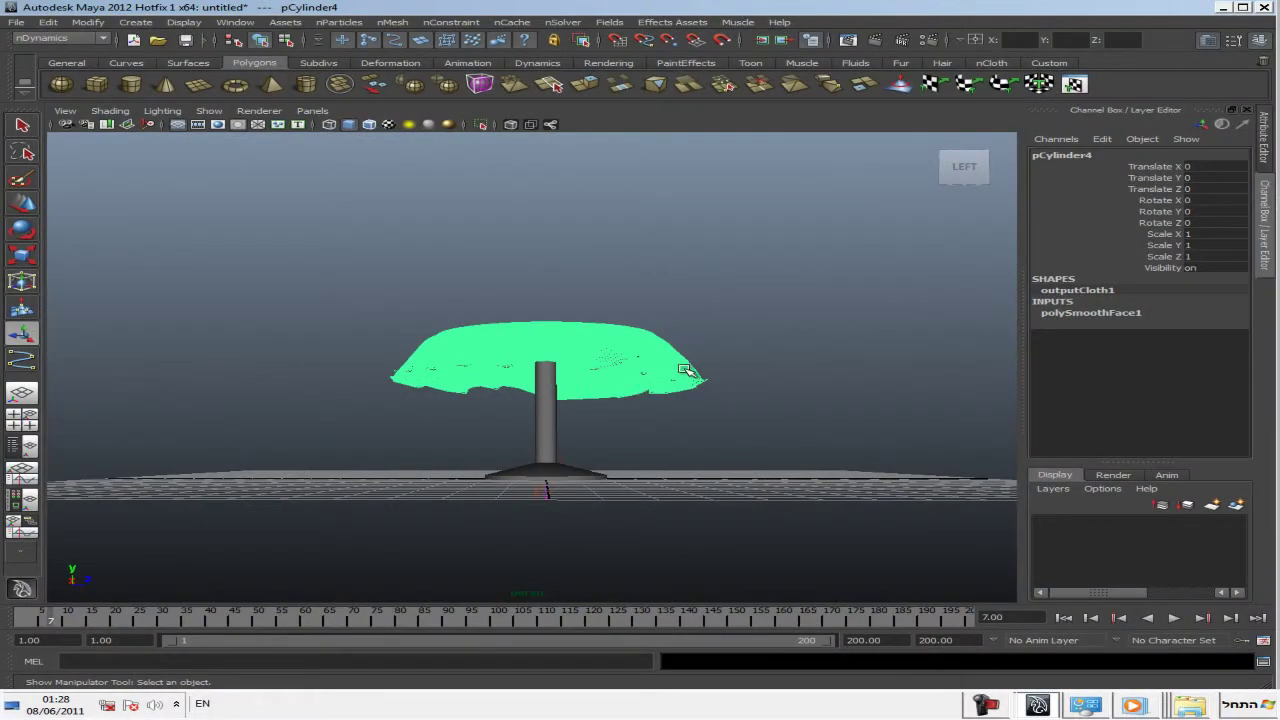
Delete the draped tablecloth, leaving the bare pedestal table on the grid.
{"action": "key", "text": "Delete"}
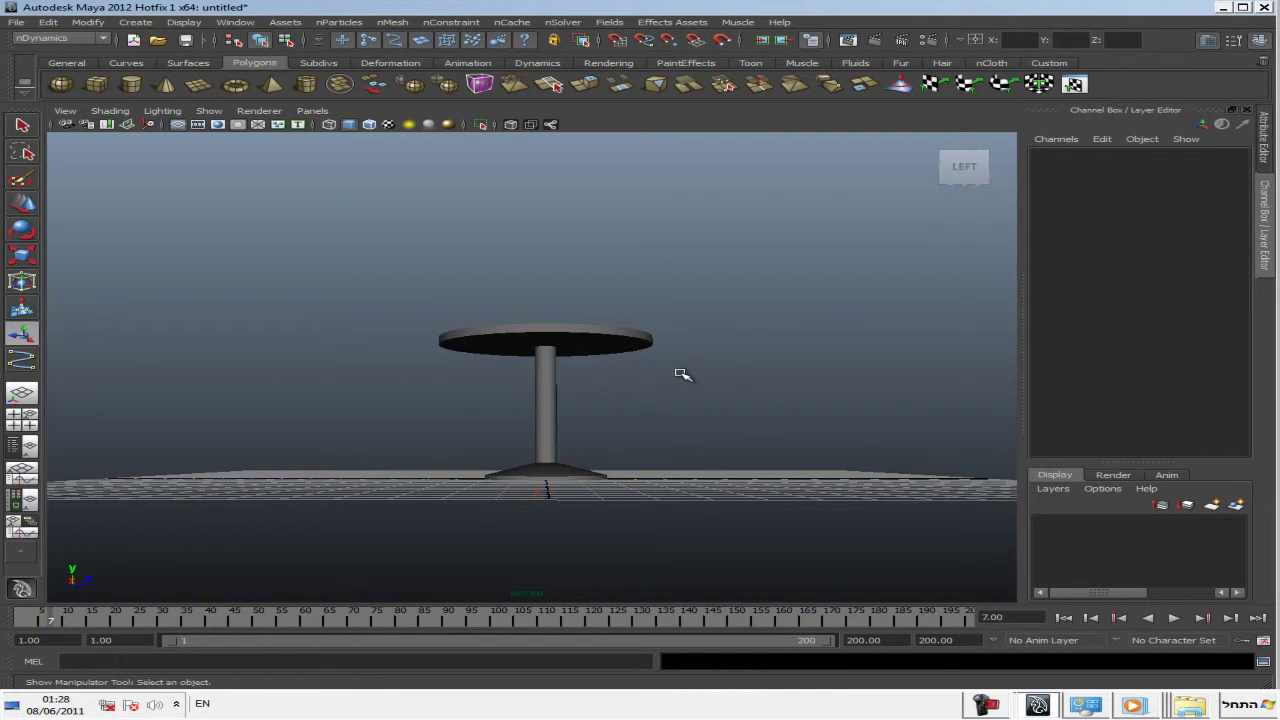
{"action": "mouse_move", "coordinate": [677, 360]}
{"action": "left_mouse_down", "text": "alt"}
{"action": "mouse_move", "coordinate": [671, 397]}
{"action": "mouse_move", "coordinate": [829, 431]}
{"action": "mouse_move", "coordinate": [934, 403]}
{"action": "mouse_move", "coordinate": [853, 420]}
{"action": "mouse_move", "coordinate": [771, 534]}
{"action": "mouse_move", "coordinate": [734, 554]}
{"action": "mouse_move", "coordinate": [731, 400]}
{"action": "mouse_move", "coordinate": [677, 371]}
{"action": "left_mouse_up", "text": "alt"}
{"action": "mouse_move", "coordinate": [677, 371]}
{"action": "right_mouse_down", "text": "alt"}
{"action": "mouse_move", "coordinate": [671, 406]}
{"action": "mouse_move", "coordinate": [617, 434]}
{"action": "mouse_move", "coordinate": [651, 433]}
{"action": "mouse_move", "coordinate": [394, 395]}
{"action": "right_mouse_up", "text": "alt"}
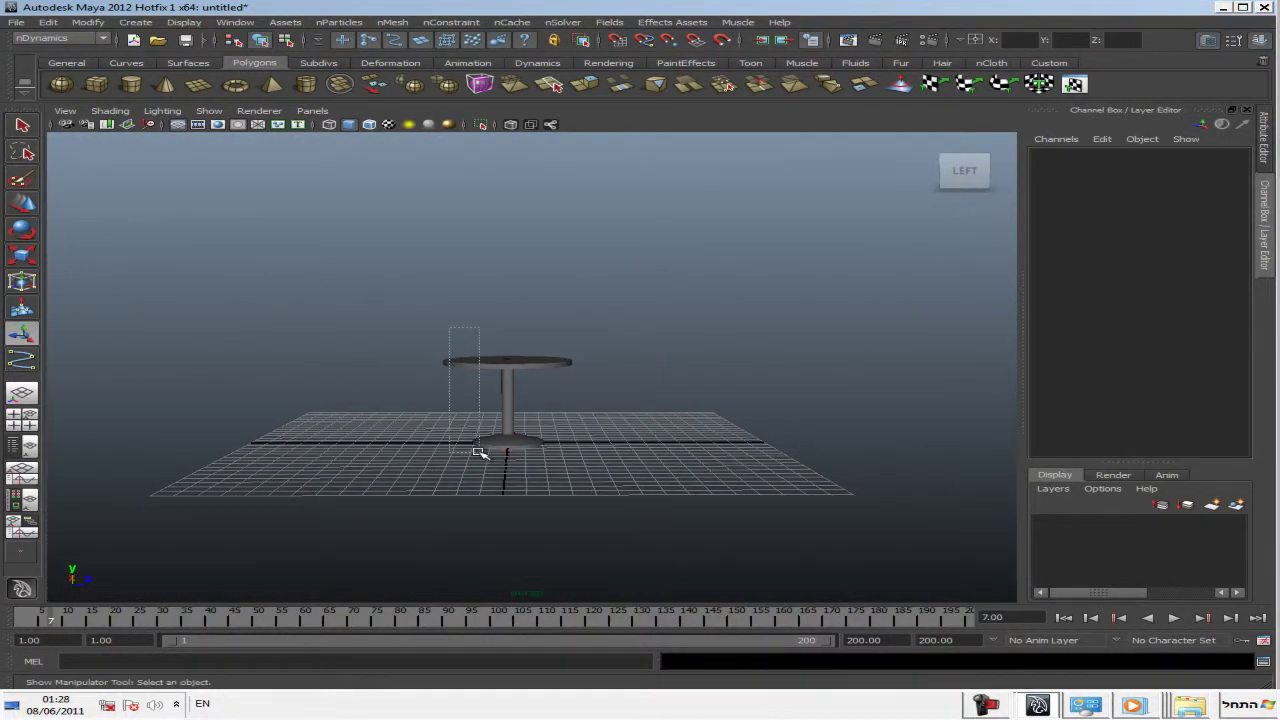
Select the table pieces in turn, isolating the tabletop, then clear the selection.
{"action": "left_click_drag", "start_coordinate": [479, 453], "coordinate": [479, 462]}
{"action": "left_click", "coordinate": [508, 401]}
{"action": "left_click", "coordinate": [531, 366]}
{"action": "left_click", "coordinate": [578, 392]}
{"action": "mouse_move", "coordinate": [578, 392]}
{"action": "right_mouse_down", "text": "alt"}
{"action": "mouse_move", "coordinate": [737, 408]}
{"action": "mouse_move", "coordinate": [463, 391]}
{"action": "right_mouse_up", "text": "alt"}
{"action": "mouse_move", "coordinate": [502, 399]}
{"action": "left_mouse_down", "text": "alt"}
{"action": "mouse_move", "coordinate": [680, 406]}
{"action": "mouse_move", "coordinate": [483, 463]}
{"action": "mouse_move", "coordinate": [358, 463]}
{"action": "mouse_move", "coordinate": [583, 437]}
{"action": "mouse_move", "coordinate": [486, 443]}
{"action": "mouse_move", "coordinate": [394, 491]}
{"action": "mouse_move", "coordinate": [443, 440]}
{"action": "mouse_move", "coordinate": [466, 440]}
{"action": "left_mouse_up", "text": "alt"}
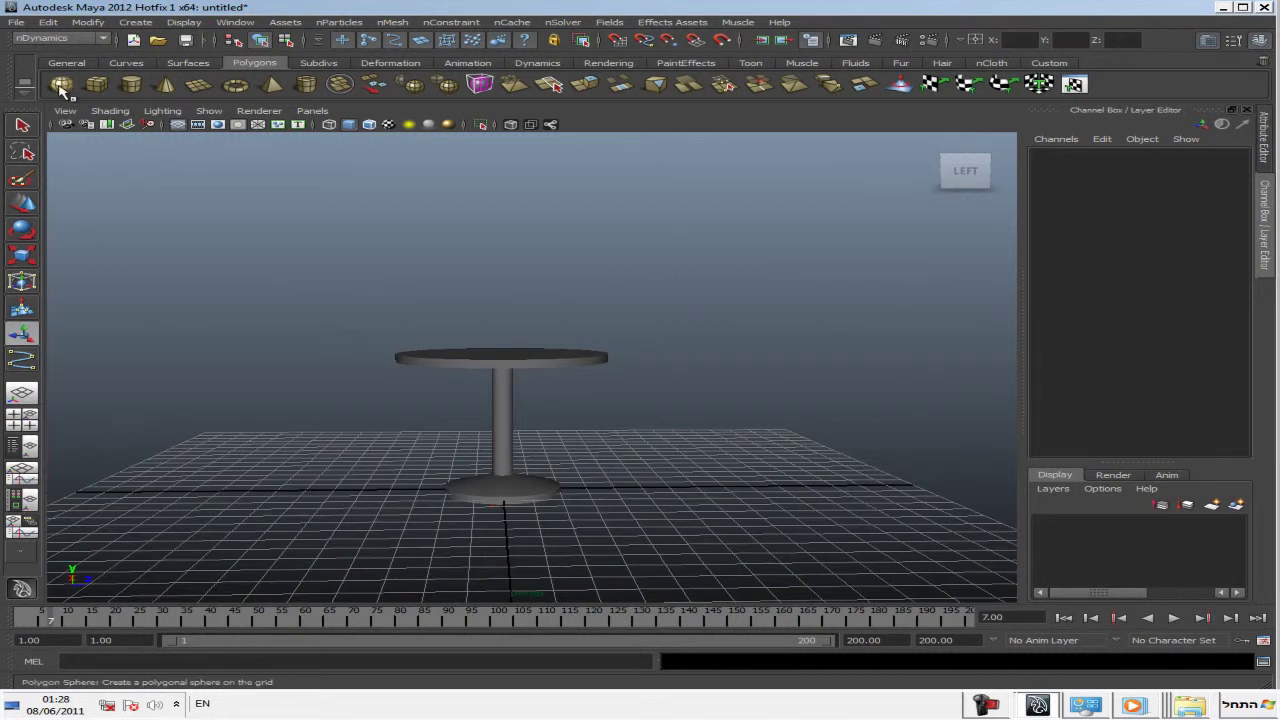
Create a polygon cylinder, raise it above the tabletop and scale it up to about 5.7.
{"action": "left_click", "coordinate": [131, 86]}
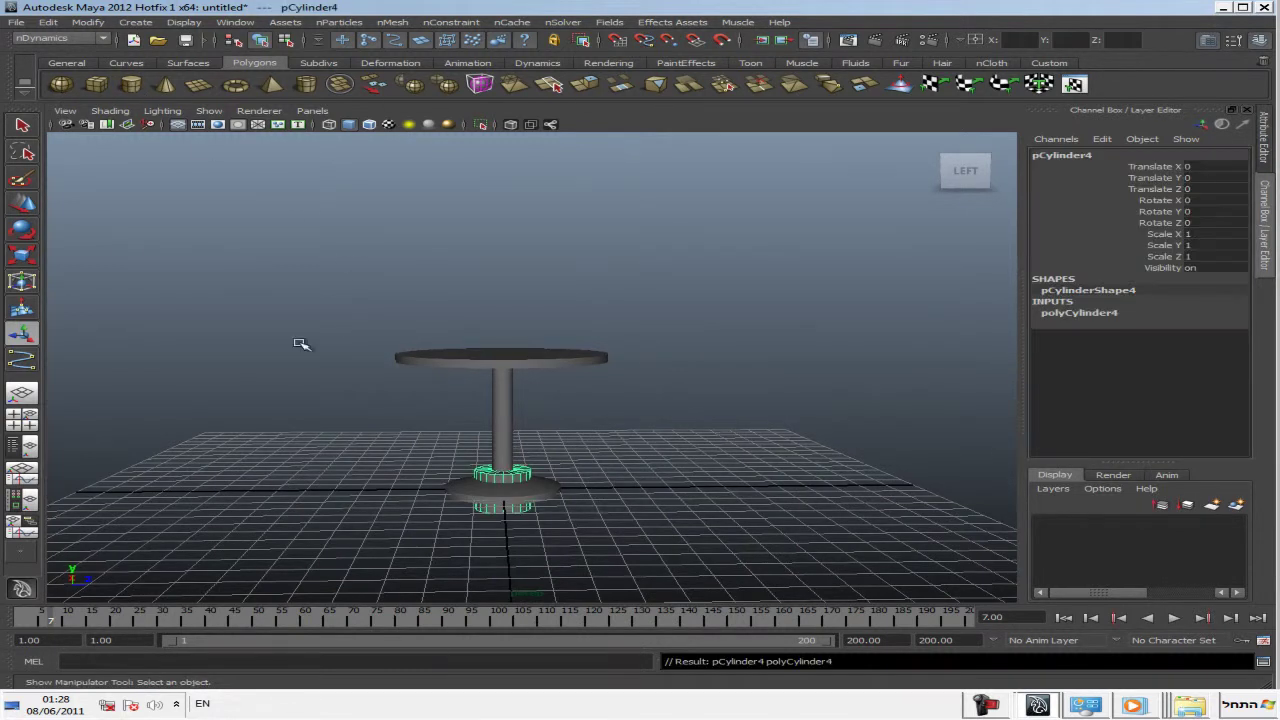
{"action": "left_click", "coordinate": [22, 203]}
{"action": "mouse_move", "coordinate": [488, 400]}
{"action": "left_mouse_down"}
{"action": "mouse_move", "coordinate": [482, 177]}
{"action": "mouse_move", "coordinate": [494, 400]}
{"action": "left_mouse_up"}
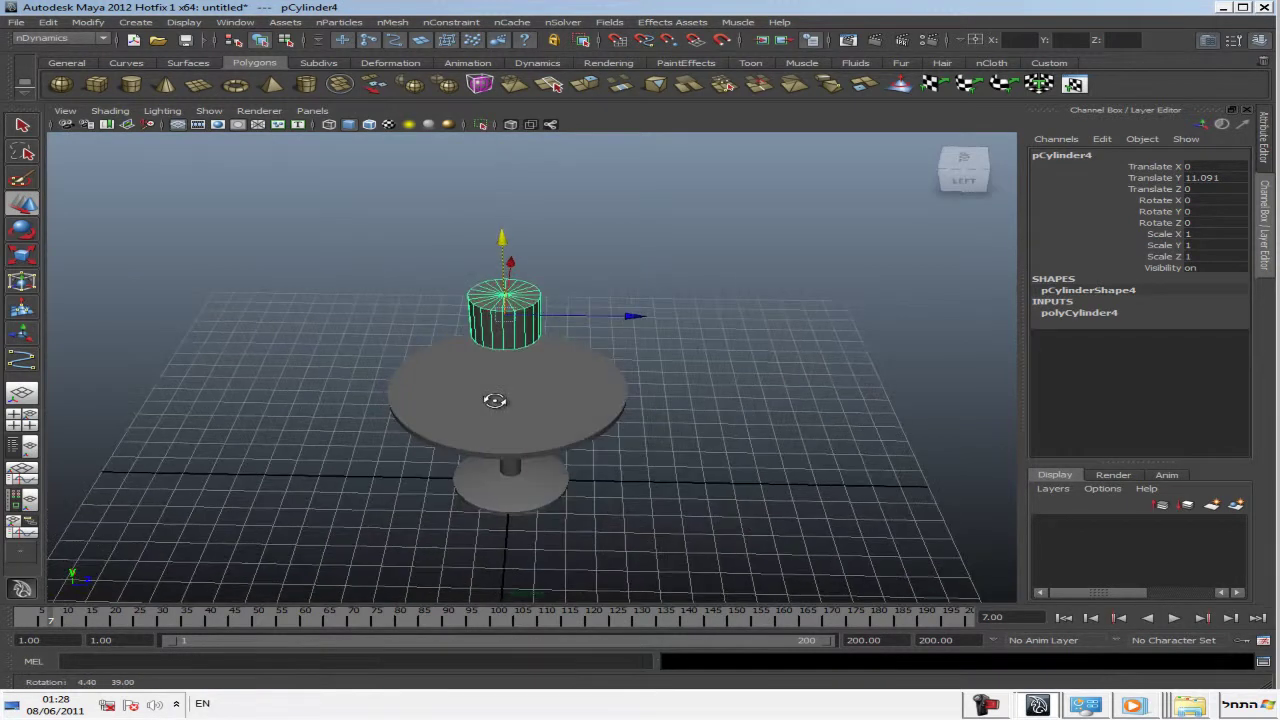
{"action": "key", "text": "r"}
{"action": "mouse_move", "coordinate": [503, 315]}
{"action": "left_mouse_down"}
{"action": "mouse_move", "coordinate": [714, 334]}
{"action": "mouse_move", "coordinate": [571, 326]}
{"action": "left_mouse_up"}
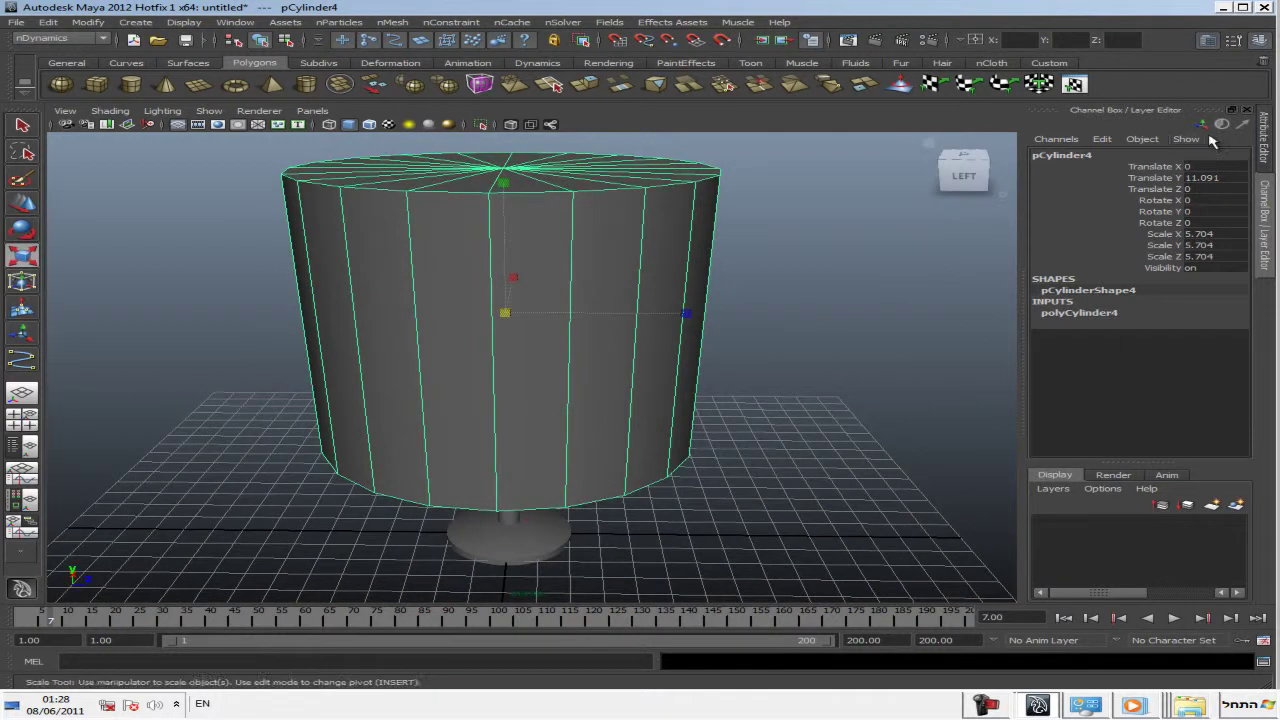
Set the cylinder's axis and cap subdivisions to 50 in the Attribute Editor.
{"action": "left_click", "coordinate": [1212, 40]}
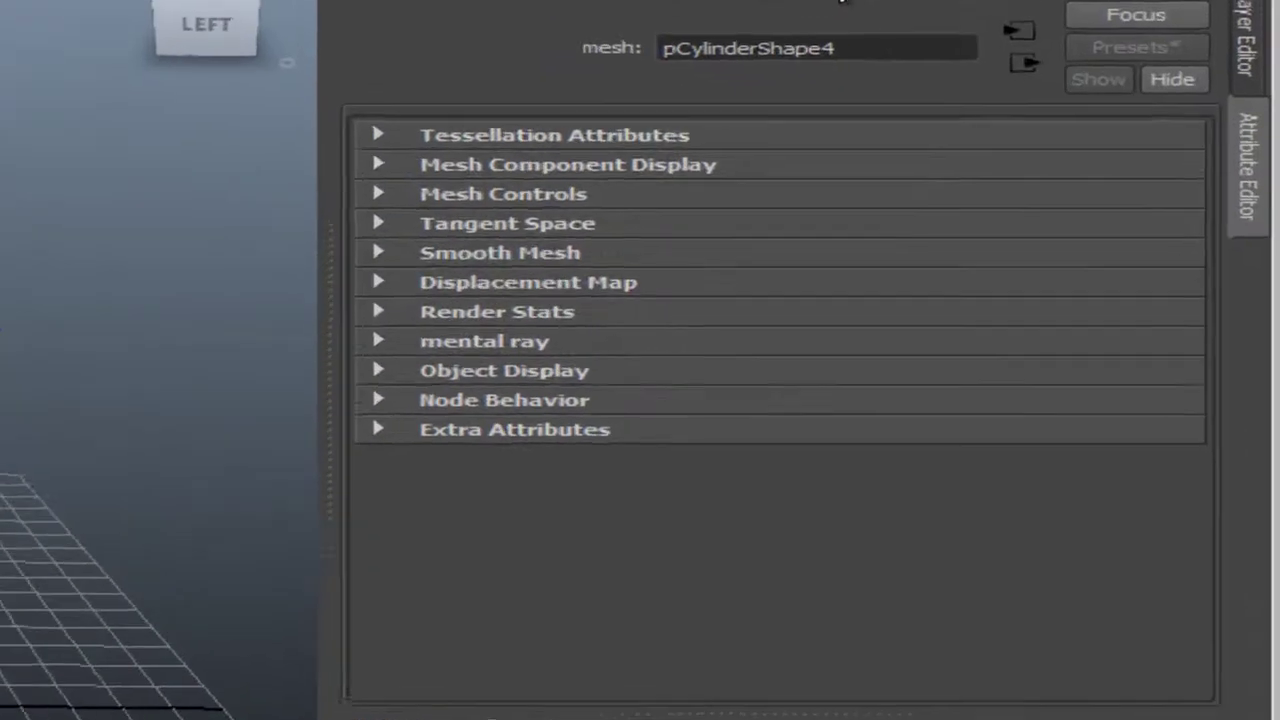
{"action": "left_click", "coordinate": [1052, 150]}
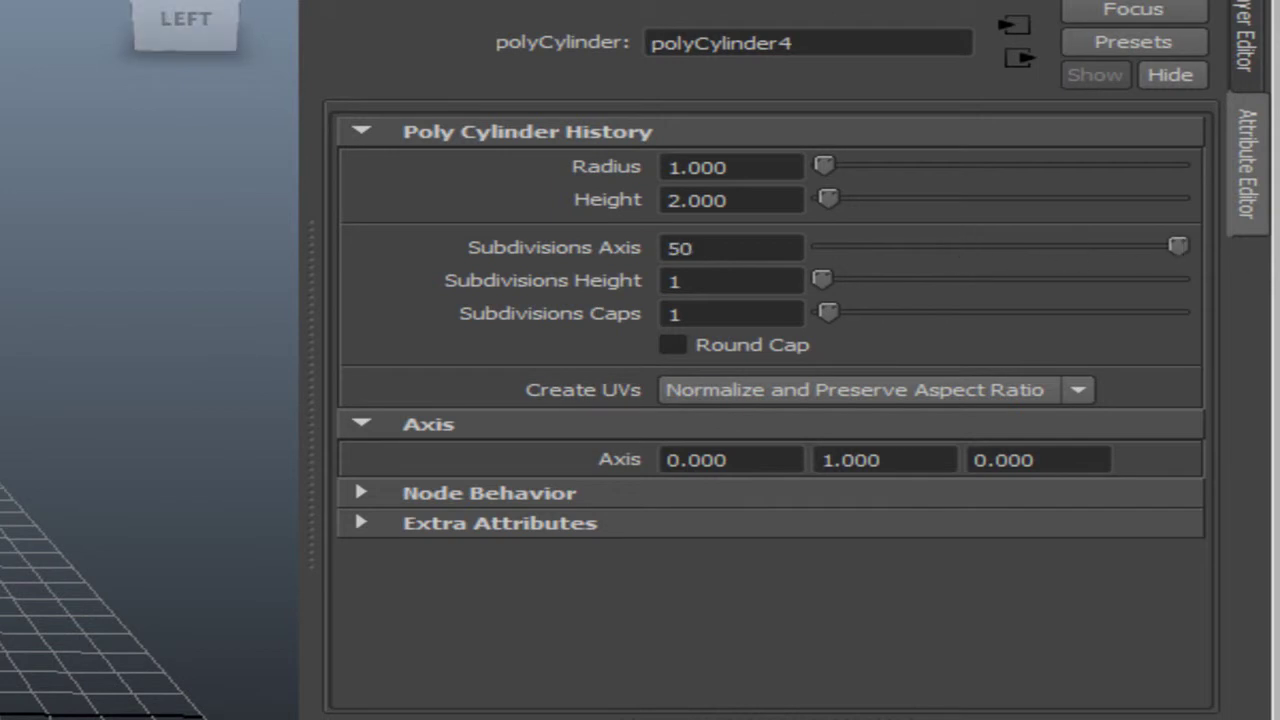
{"action": "left_click_drag", "start_coordinate": [1160, 330], "coordinate": [1232, 314]}
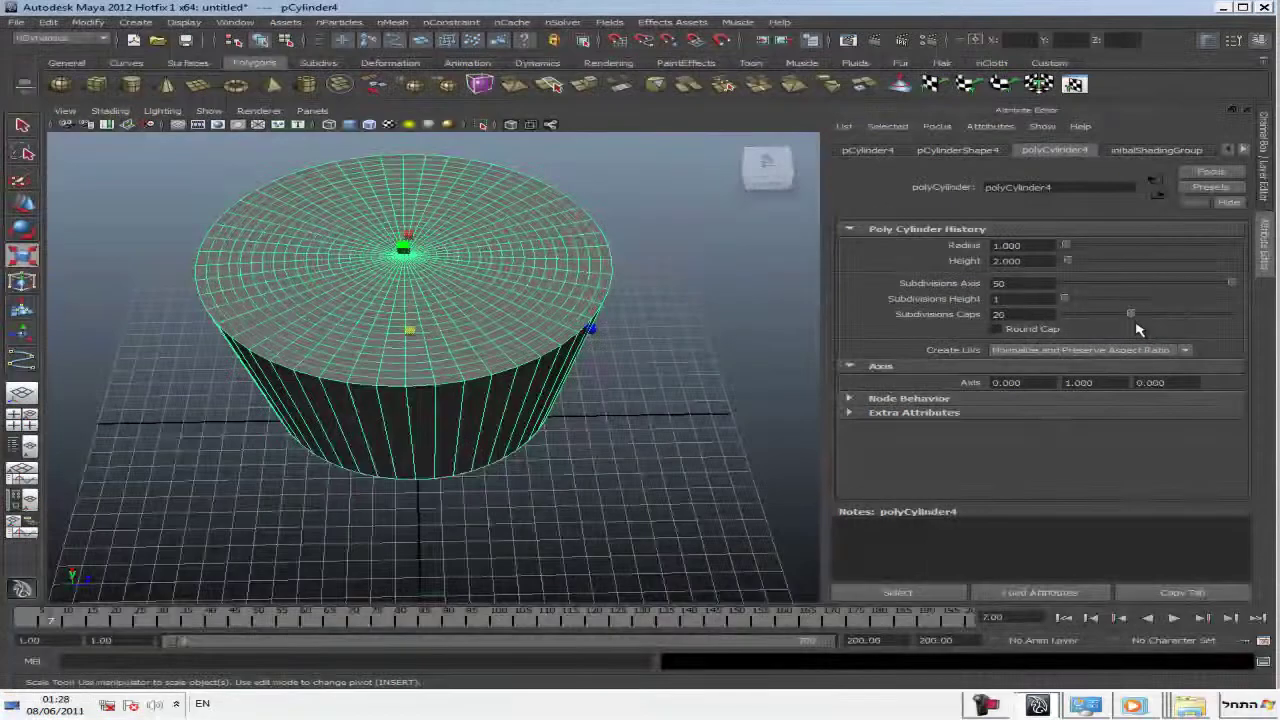
{"action": "left_click_drag", "start_coordinate": [353, 412], "coordinate": [343, 334], "text": "alt"}
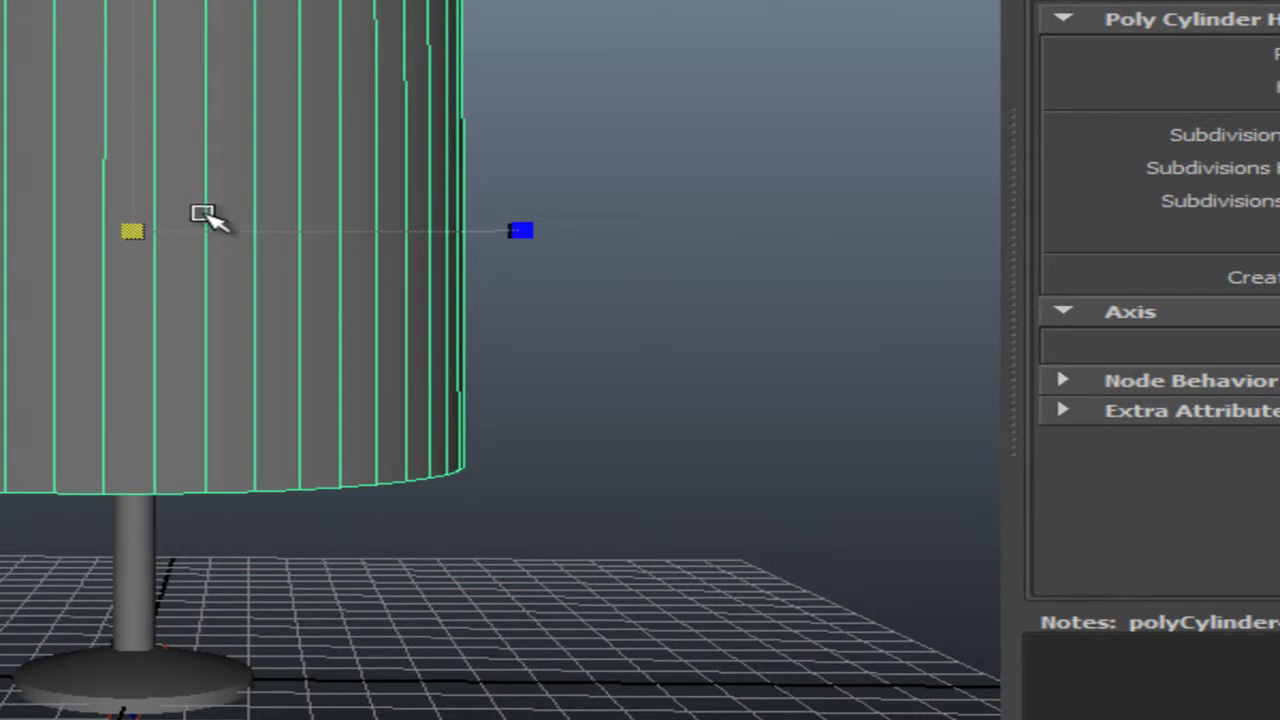
Marquee-select the large cylinder's side faces, check them from several angles, and delete them.
{"action": "left_click", "coordinate": [205, 215]}
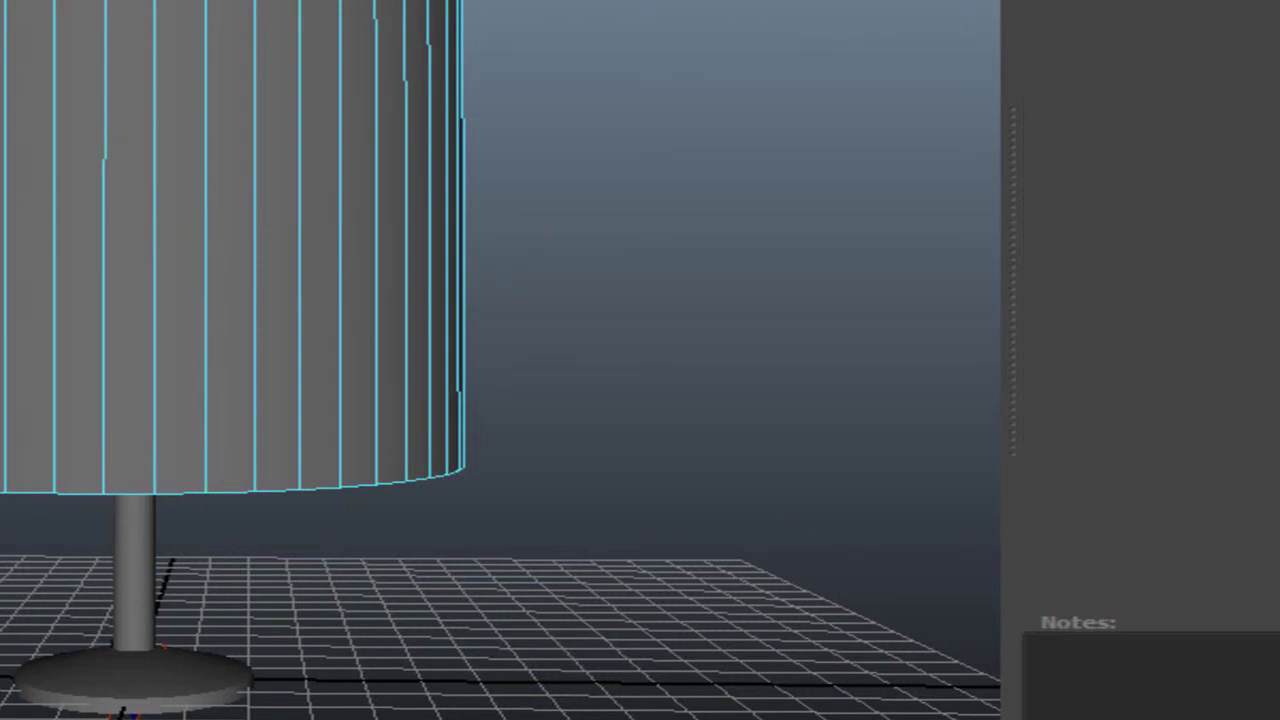
{"action": "left_click_drag", "start_coordinate": [2, 276], "coordinate": [857, 525]}
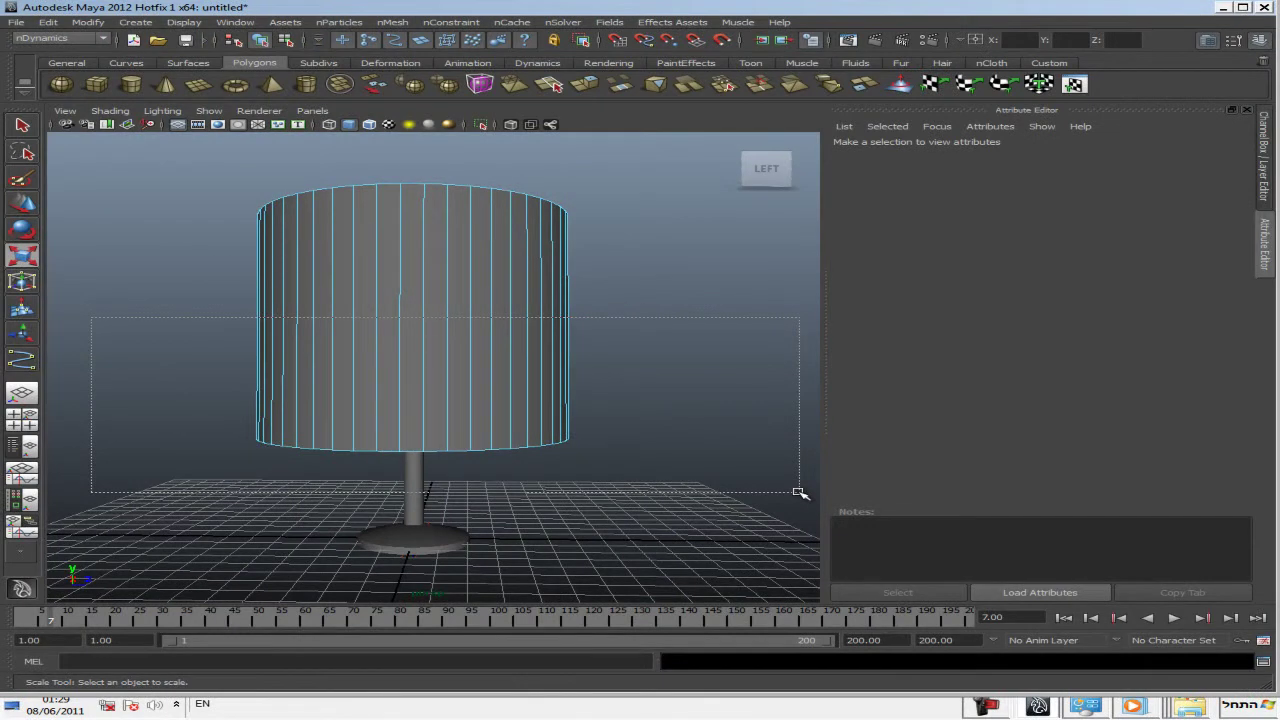
{"action": "left_click_drag", "start_coordinate": [800, 493], "coordinate": [800, 493]}
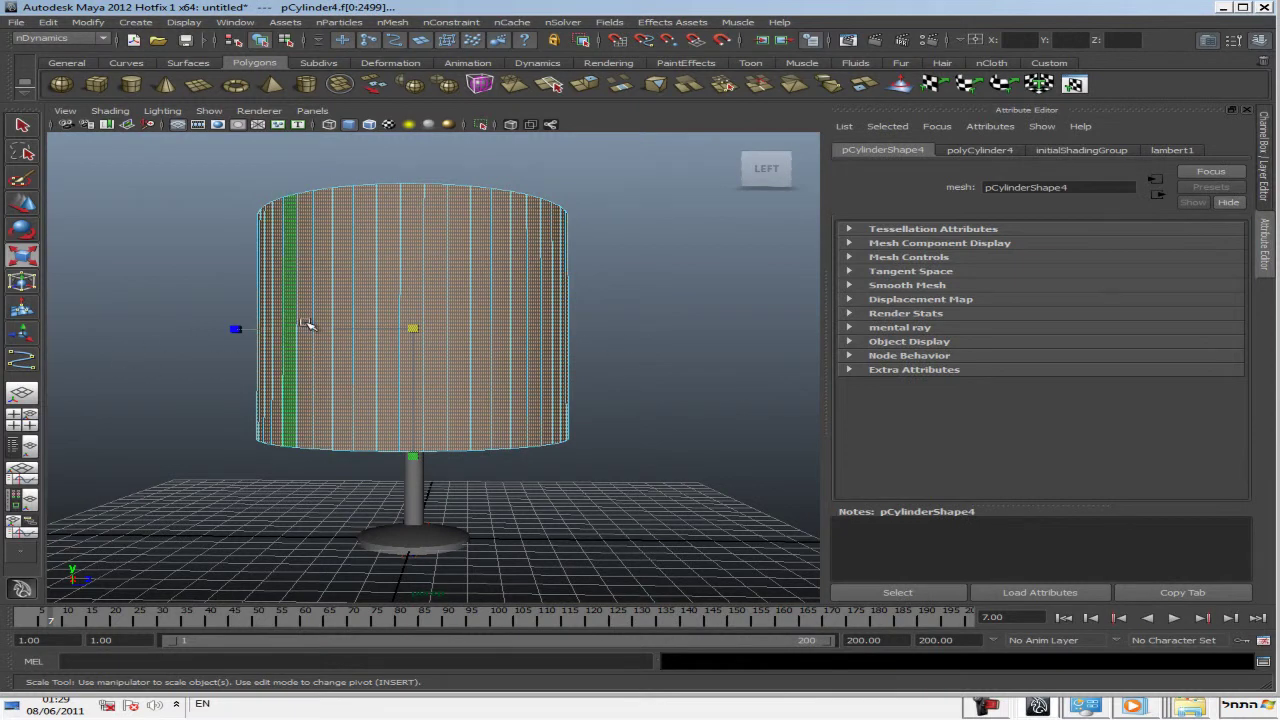
{"action": "left_click_drag", "start_coordinate": [303, 303], "coordinate": [297, 397], "text": "alt"}
{"action": "mouse_move", "coordinate": [137, 374]}
{"action": "right_mouse_down", "text": "alt"}
{"action": "mouse_move", "coordinate": [700, 420]}
{"action": "mouse_move", "coordinate": [385, 417]}
{"action": "mouse_move", "coordinate": [443, 373]}
{"action": "right_mouse_up", "text": "alt"}
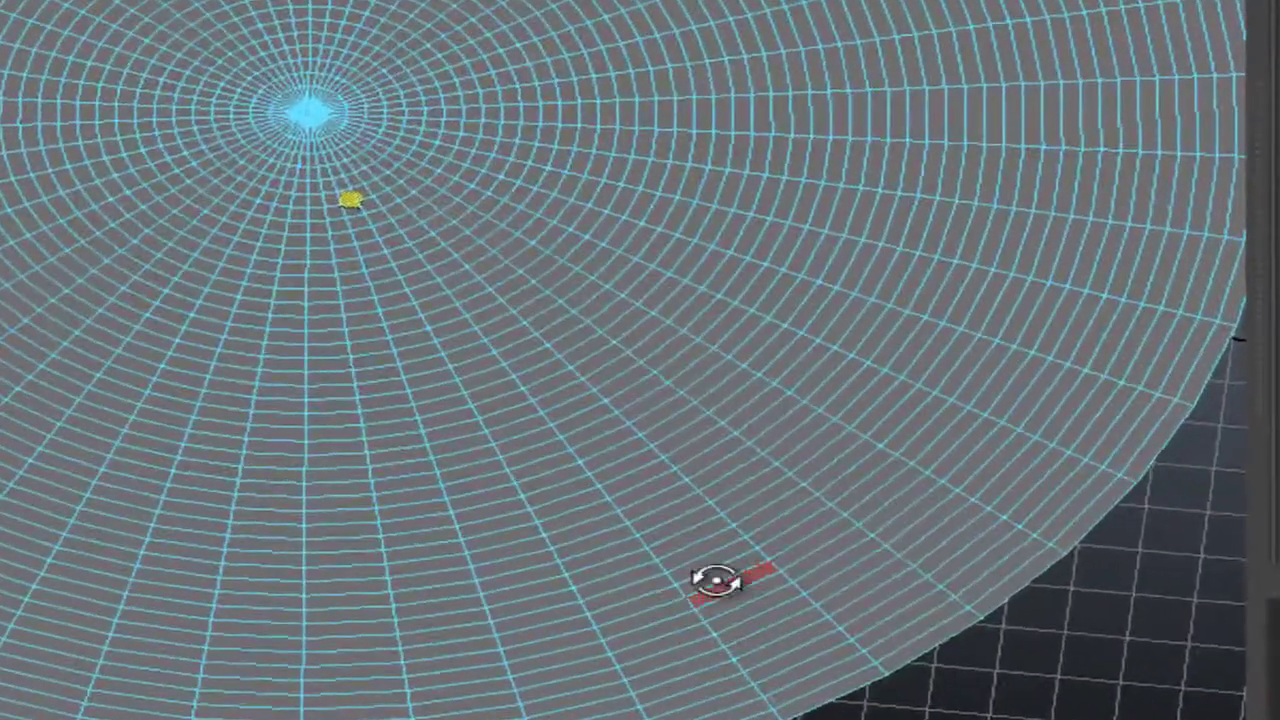
{"action": "mouse_move", "coordinate": [672, 457]}
{"action": "left_mouse_down", "text": "alt"}
{"action": "mouse_move", "coordinate": [650, 343]}
{"action": "mouse_move", "coordinate": [686, 291]}
{"action": "left_mouse_up", "text": "alt"}
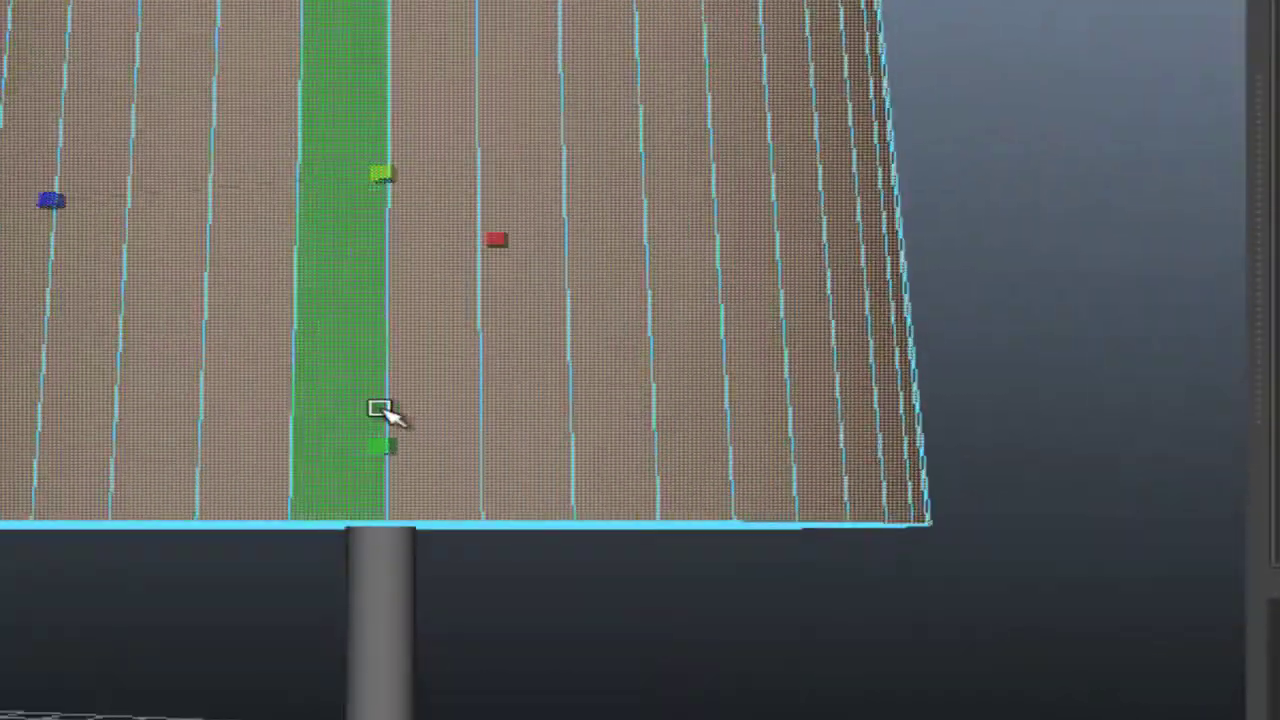
{"action": "left_click_drag", "start_coordinate": [386, 414], "coordinate": [400, 300], "text": "alt"}
{"action": "mouse_move", "coordinate": [651, 100]}
{"action": "left_mouse_down", "text": "alt"}
{"action": "mouse_move", "coordinate": [600, 274]}
{"action": "mouse_move", "coordinate": [208, 462]}
{"action": "mouse_move", "coordinate": [500, 437]}
{"action": "mouse_move", "coordinate": [506, 391]}
{"action": "left_mouse_up", "text": "alt"}
{"action": "right_click_drag", "start_coordinate": [749, 417], "coordinate": [632, 360], "text": "alt"}
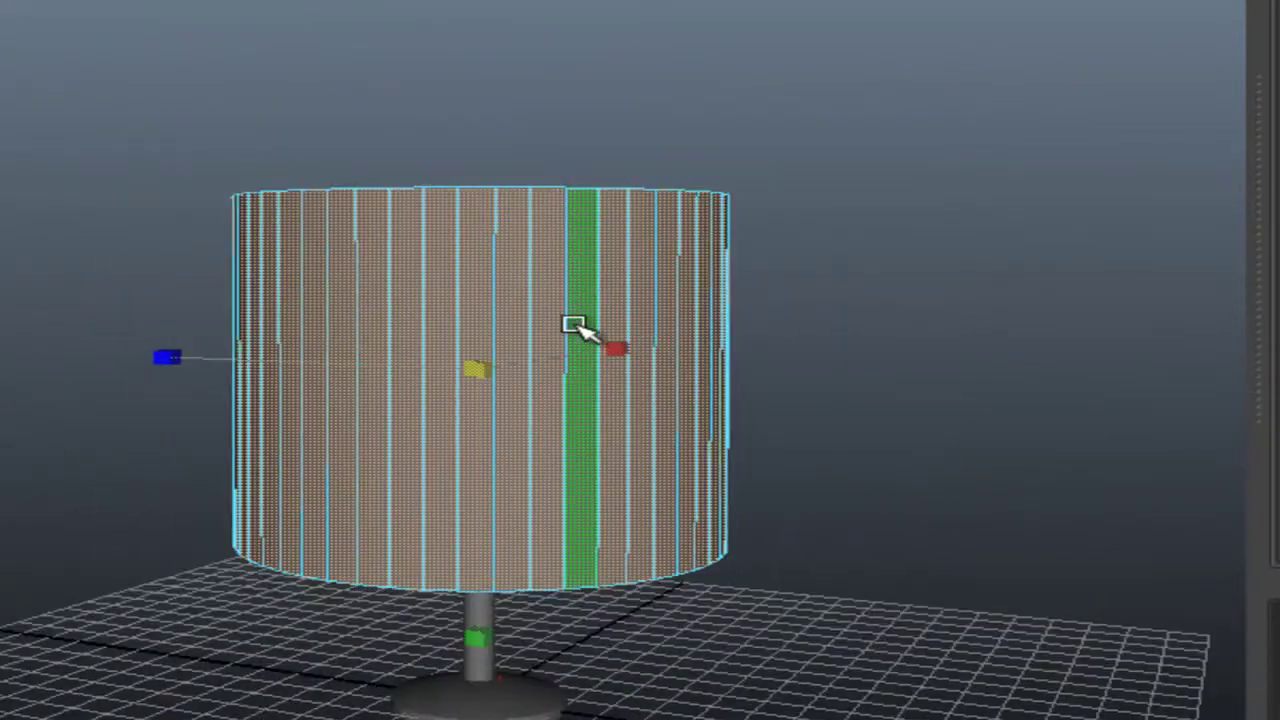
{"action": "key", "text": "Delete"}
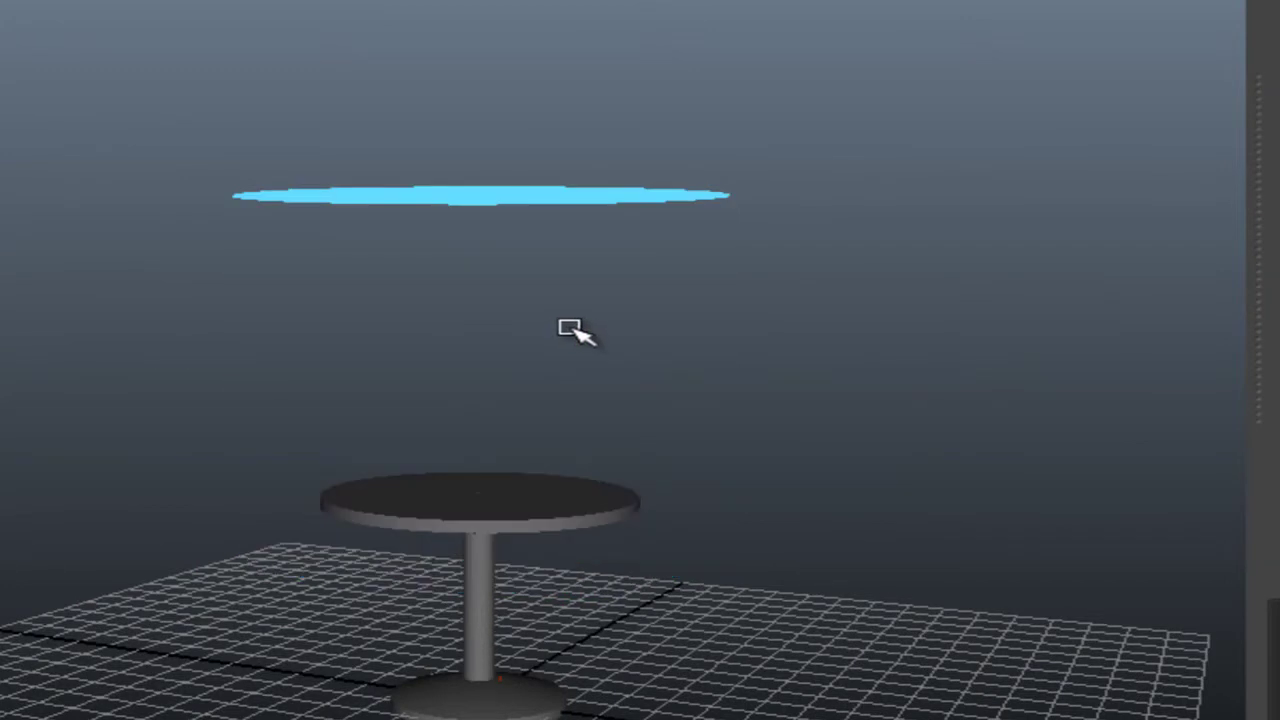
Orbit and zoom around the flat disc to inspect it from overhead and edge-on.
{"action": "left_click_drag", "start_coordinate": [491, 216], "coordinate": [491, 371], "text": "alt"}
{"action": "mouse_move", "coordinate": [491, 371]}
{"action": "right_mouse_down", "text": "alt"}
{"action": "mouse_move", "coordinate": [894, 380]}
{"action": "mouse_move", "coordinate": [737, 434]}
{"action": "right_mouse_up", "text": "alt"}
{"action": "mouse_move", "coordinate": [737, 434]}
{"action": "left_mouse_down", "text": "alt"}
{"action": "mouse_move", "coordinate": [500, 429]}
{"action": "mouse_move", "coordinate": [663, 240]}
{"action": "mouse_move", "coordinate": [625, 150]}
{"action": "mouse_move", "coordinate": [595, 366]}
{"action": "left_mouse_up", "text": "alt"}
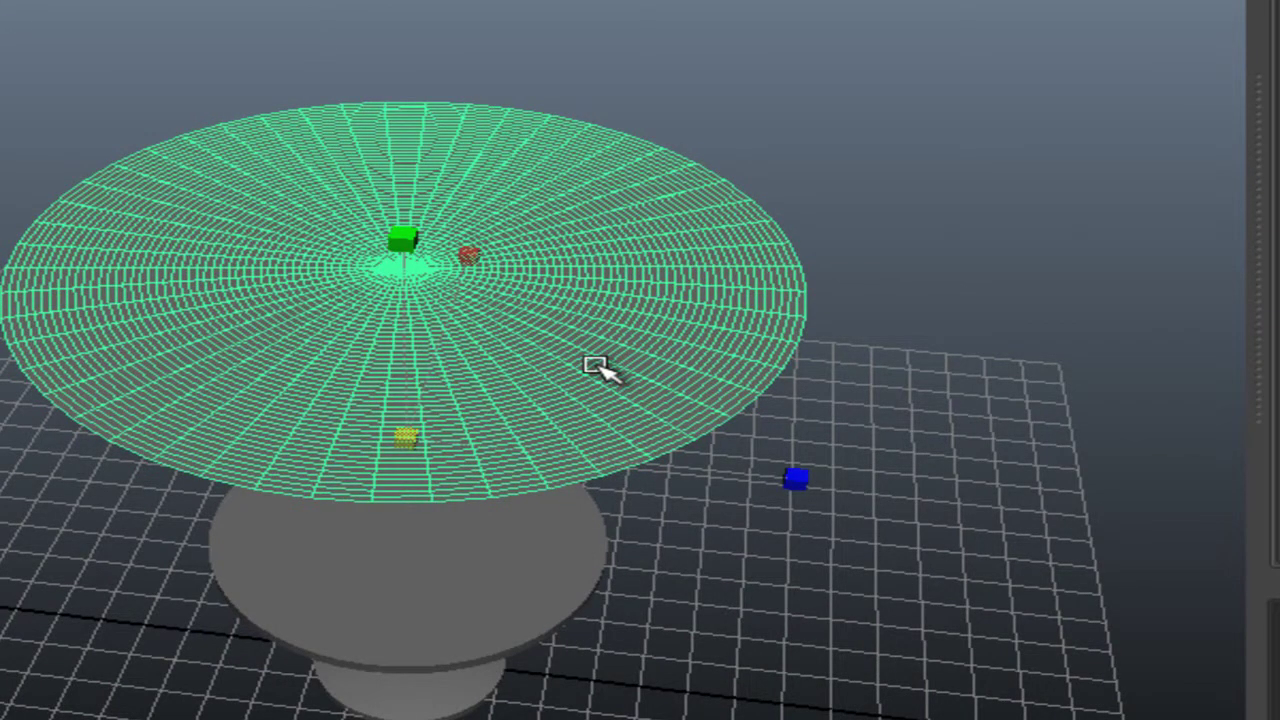
{"action": "mouse_move", "coordinate": [580, 386]}
{"action": "left_mouse_down", "text": "alt"}
{"action": "mouse_move", "coordinate": [580, 331]}
{"action": "mouse_move", "coordinate": [354, 363]}
{"action": "mouse_move", "coordinate": [455, 452]}
{"action": "mouse_move", "coordinate": [423, 474]}
{"action": "mouse_move", "coordinate": [409, 566]}
{"action": "mouse_move", "coordinate": [437, 503]}
{"action": "mouse_move", "coordinate": [354, 417]}
{"action": "mouse_move", "coordinate": [334, 369]}
{"action": "mouse_move", "coordinate": [351, 517]}
{"action": "left_mouse_up", "text": "alt"}
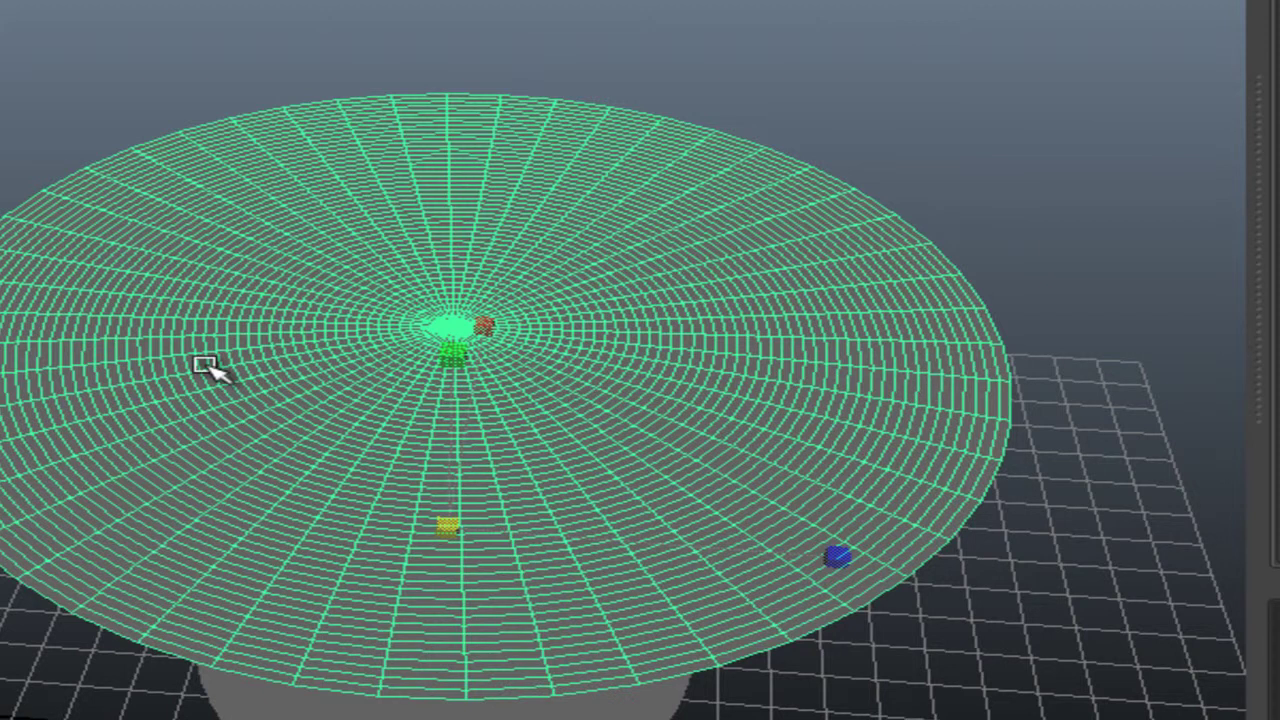
{"action": "left_click_drag", "start_coordinate": [692, 545], "coordinate": [714, 477], "text": "alt"}
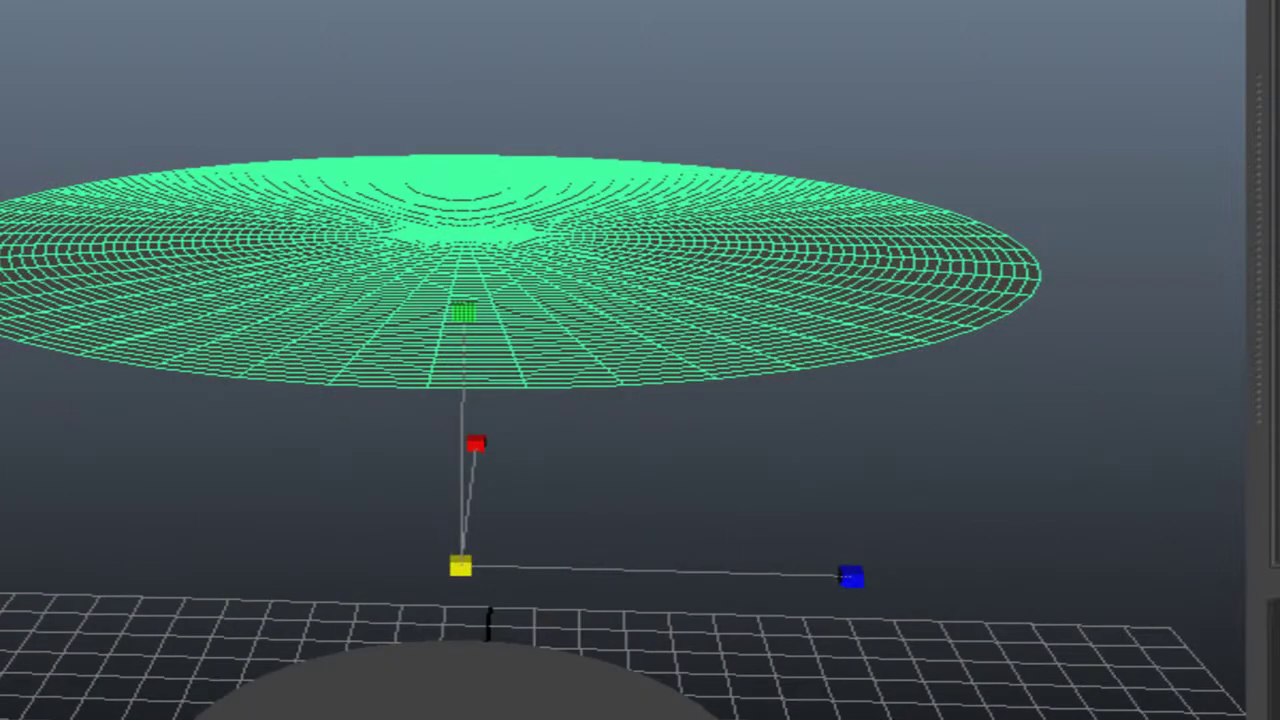
{"action": "mouse_move", "coordinate": [846, 217]}
{"action": "left_mouse_down", "text": "alt"}
{"action": "mouse_move", "coordinate": [458, 360]}
{"action": "mouse_move", "coordinate": [449, 271]}
{"action": "left_mouse_up", "text": "alt"}
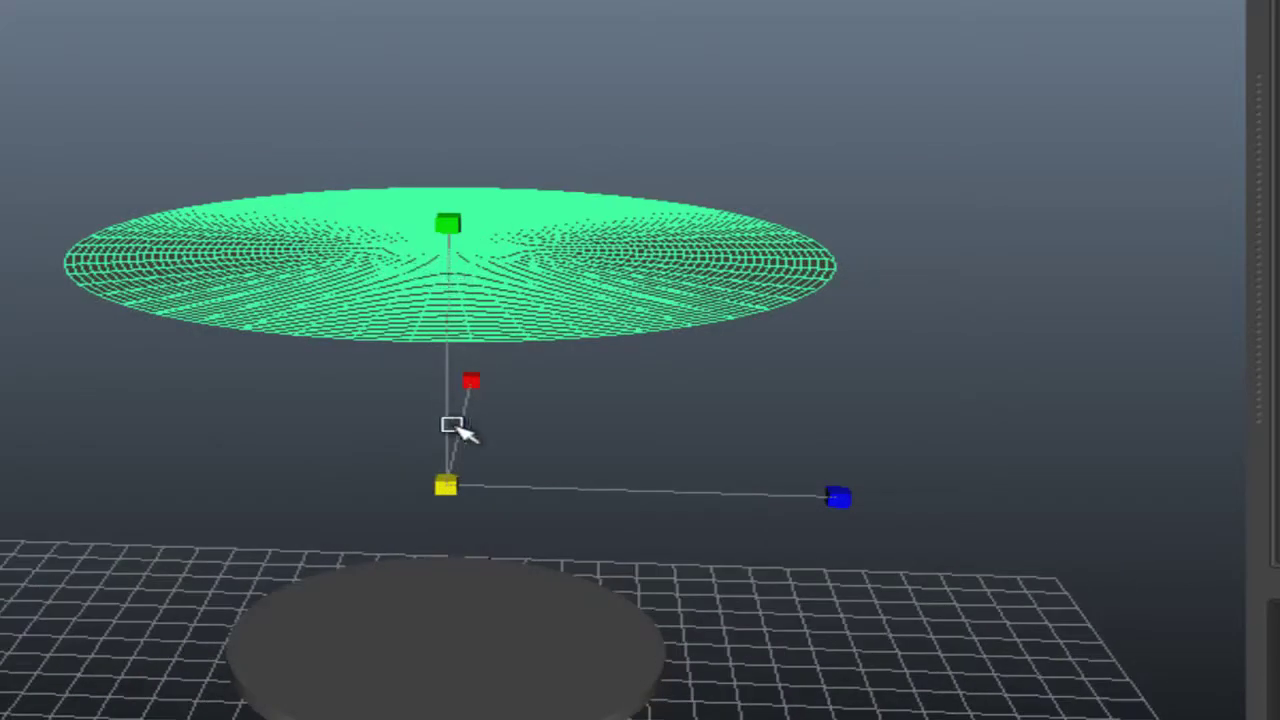
{"action": "left_click_drag", "start_coordinate": [457, 429], "coordinate": [471, 376], "text": "alt"}
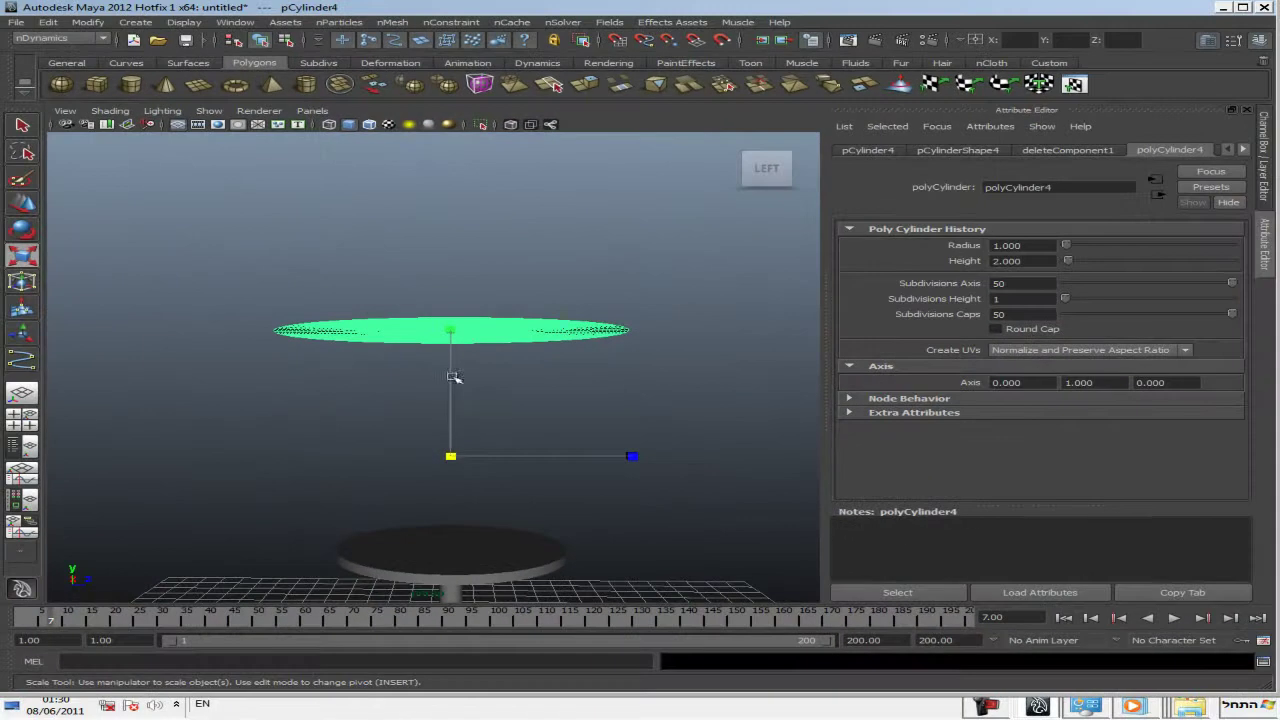
Switch to the Scale tool and orbit around the thin disc to inspect it.
{"action": "left_click", "coordinate": [25, 204]}
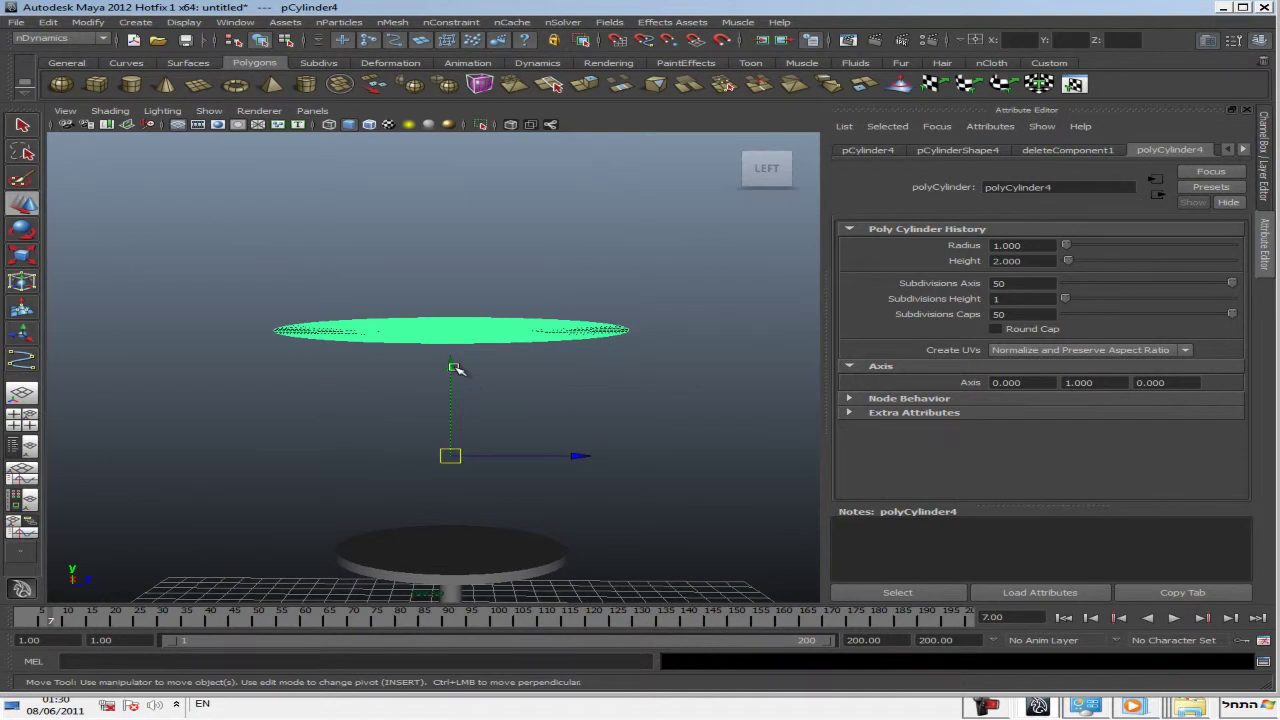
{"action": "left_click", "coordinate": [22, 255]}
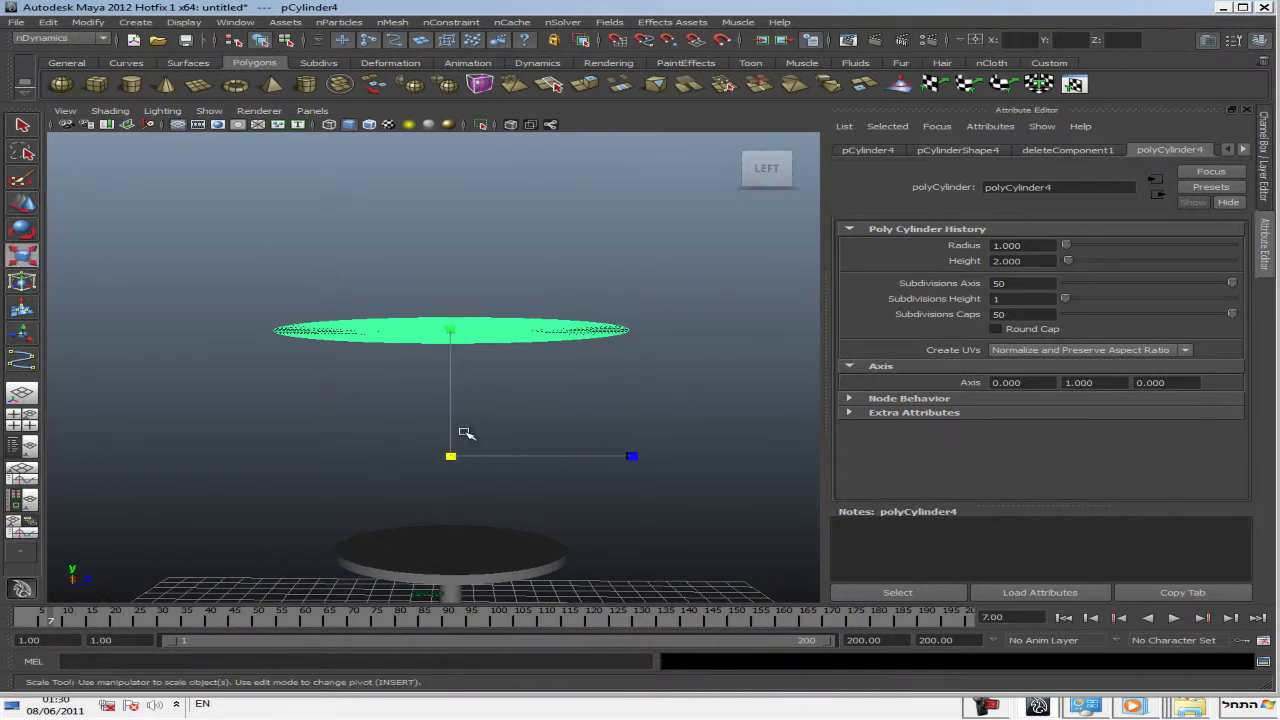
{"action": "left_click_drag", "start_coordinate": [465, 432], "coordinate": [478, 344], "text": "alt"}
{"action": "mouse_move", "coordinate": [443, 383]}
{"action": "left_mouse_down", "text": "alt"}
{"action": "mouse_move", "coordinate": [443, 368]}
{"action": "mouse_move", "coordinate": [449, 380]}
{"action": "left_mouse_up", "text": "alt"}
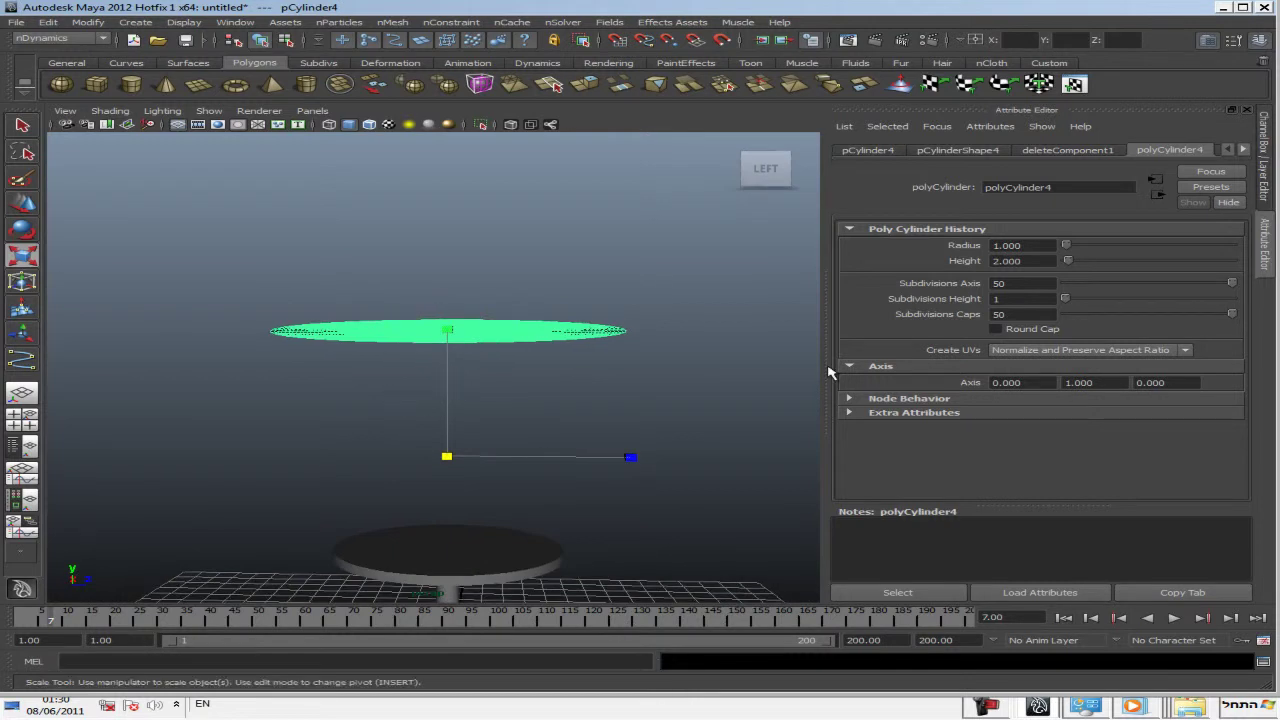
{"action": "mouse_move", "coordinate": [520, 330]}
{"action": "left_mouse_down", "text": "alt"}
{"action": "mouse_move", "coordinate": [531, 357]}
{"action": "mouse_move", "coordinate": [428, 409]}
{"action": "left_mouse_up", "text": "alt"}
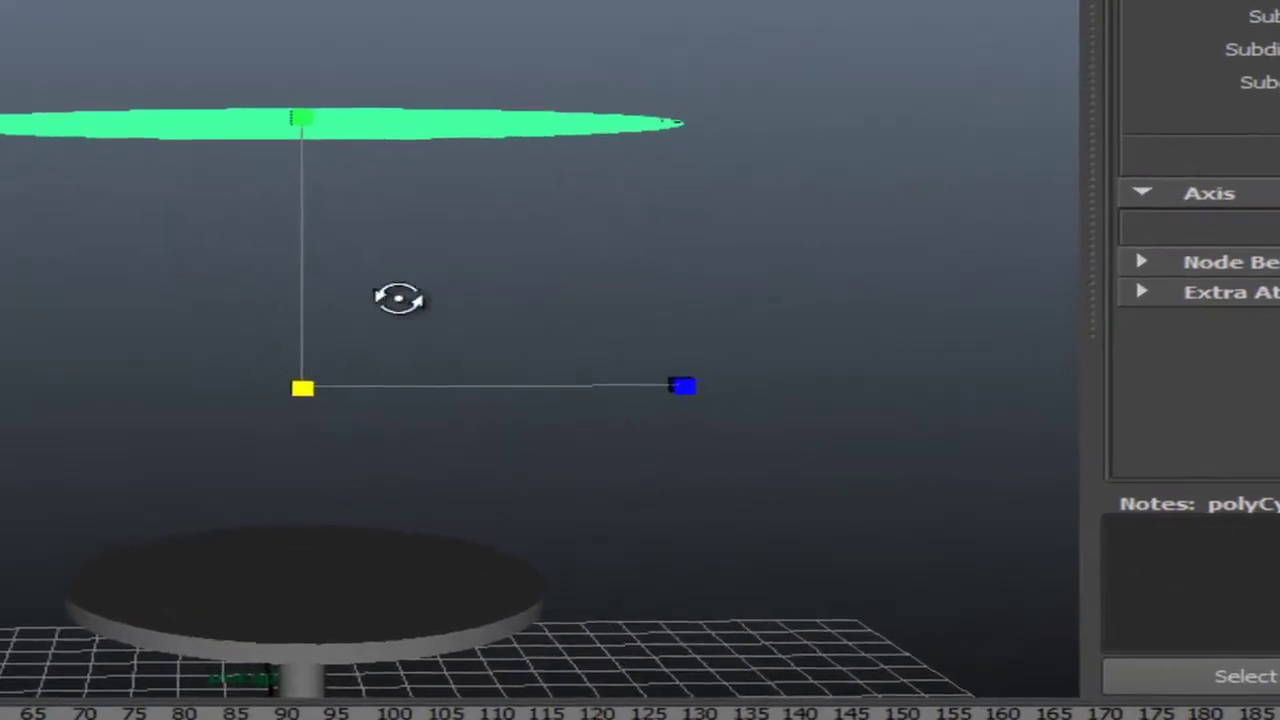
{"action": "left_click_drag", "start_coordinate": [502, 417], "coordinate": [484, 458], "text": "alt"}
{"action": "mouse_move", "coordinate": [342, 392]}
{"action": "left_mouse_down", "text": "alt"}
{"action": "mouse_move", "coordinate": [254, 506]}
{"action": "mouse_move", "coordinate": [297, 280]}
{"action": "mouse_move", "coordinate": [285, 285]}
{"action": "mouse_move", "coordinate": [314, 300]}
{"action": "mouse_move", "coordinate": [270, 405]}
{"action": "mouse_move", "coordinate": [217, 323]}
{"action": "left_mouse_up", "text": "alt"}
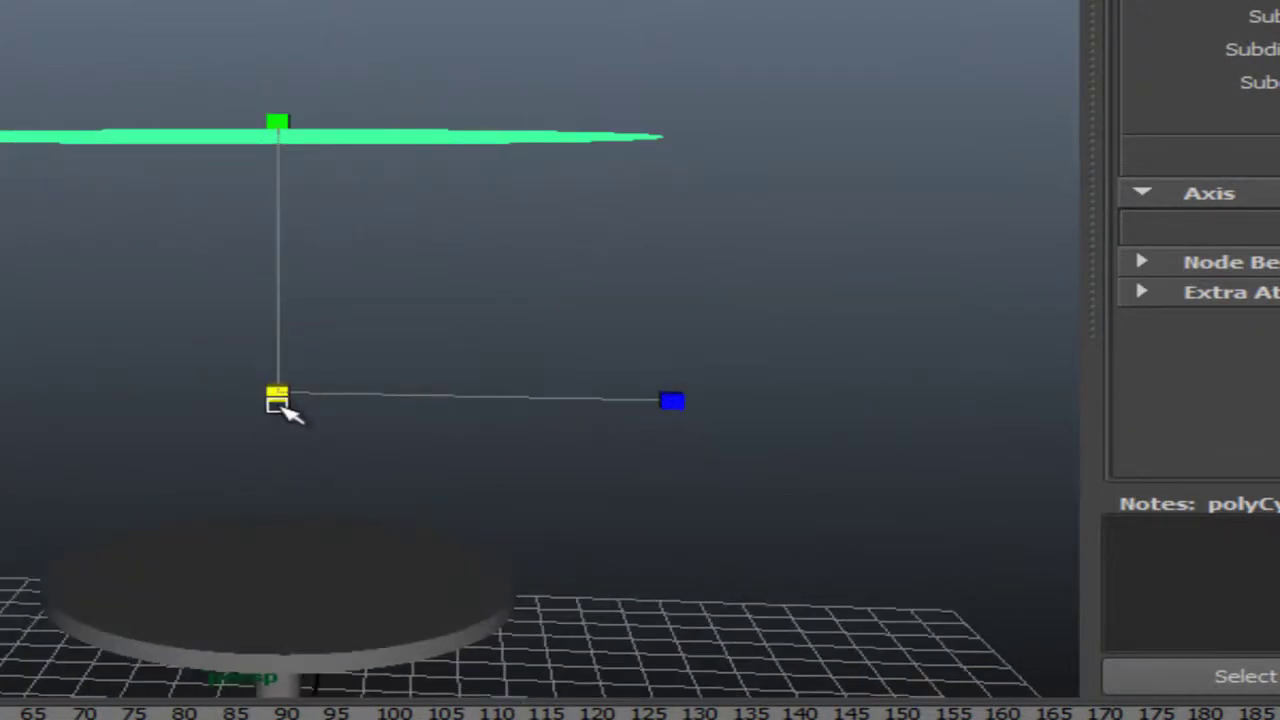
{"action": "left_click_drag", "start_coordinate": [285, 402], "coordinate": [143, 420], "text": "alt"}
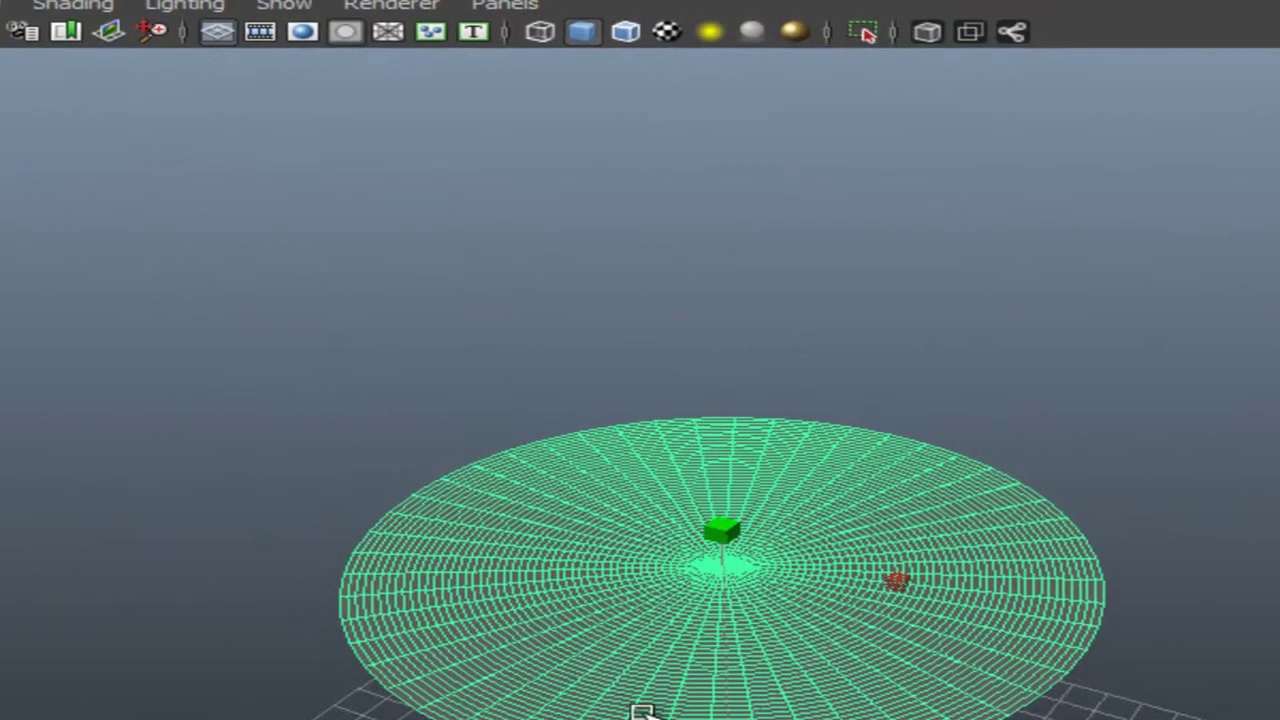
{"action": "left_click_drag", "start_coordinate": [634, 706], "coordinate": [597, 533], "text": "alt"}
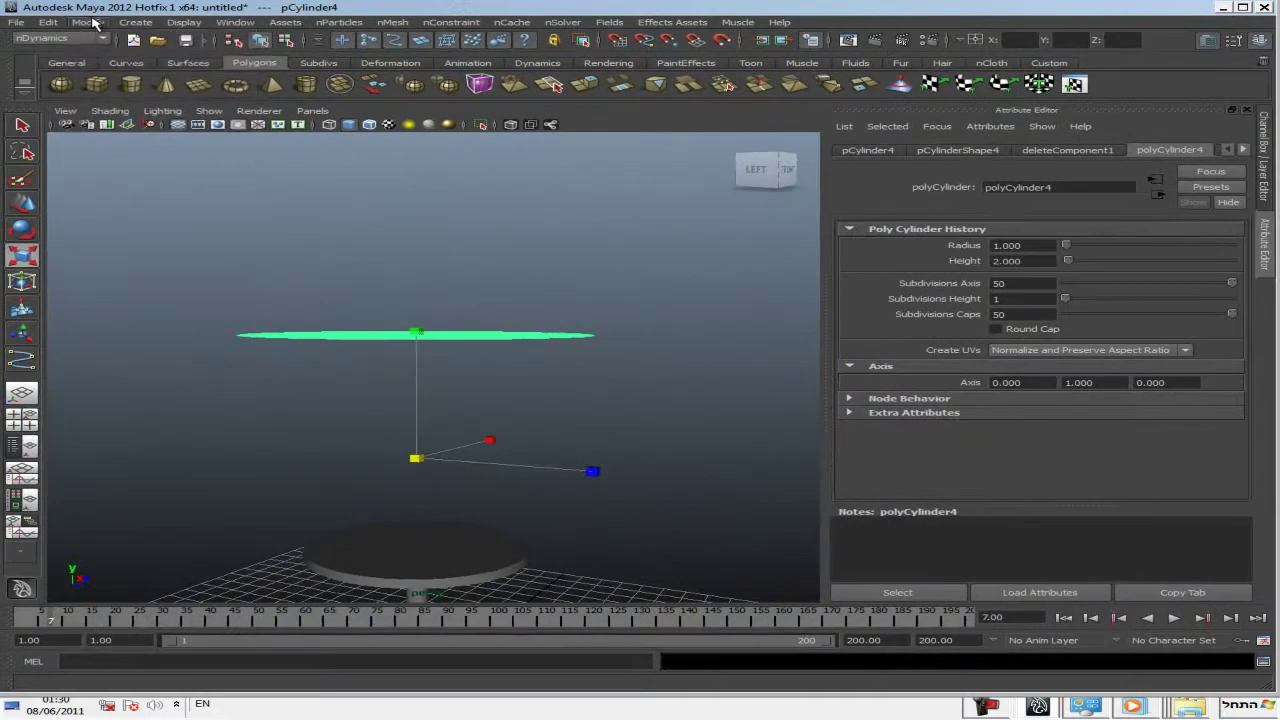
Centre the disc's pivot with Modify > Center Pivot.
{"action": "left_click", "coordinate": [88, 22]}
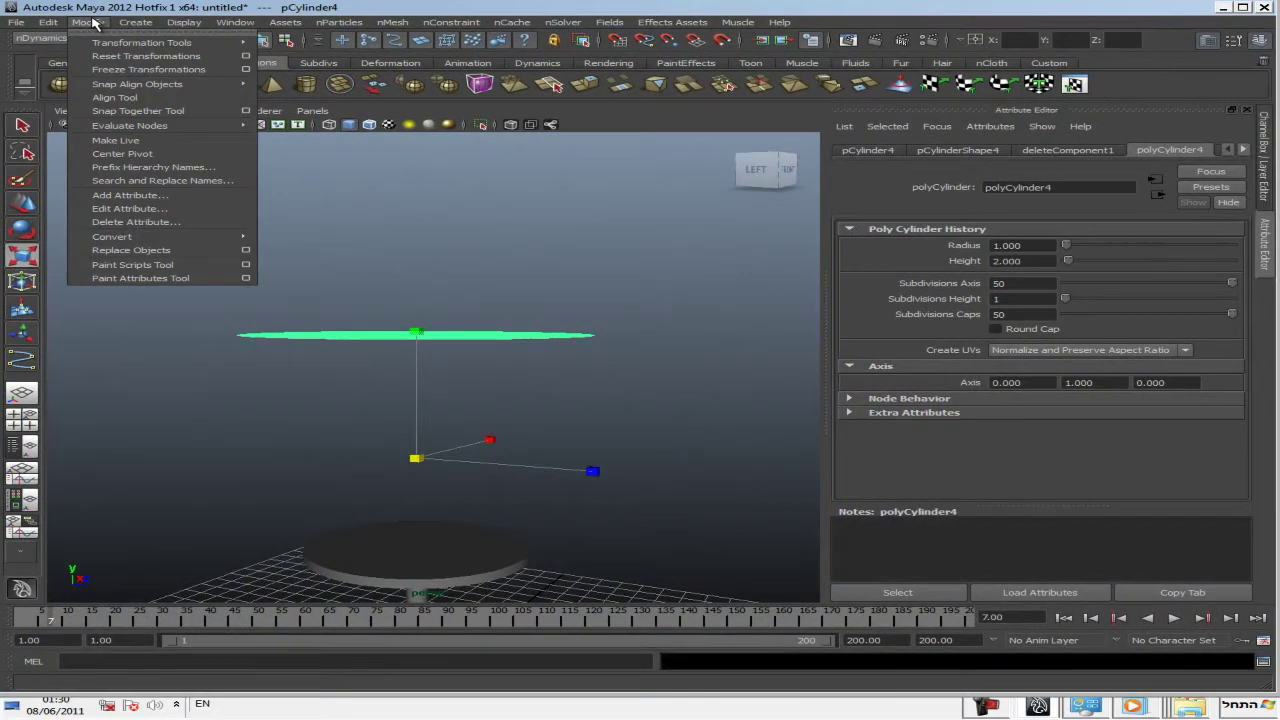
{"action": "left_click", "coordinate": [140, 154]}
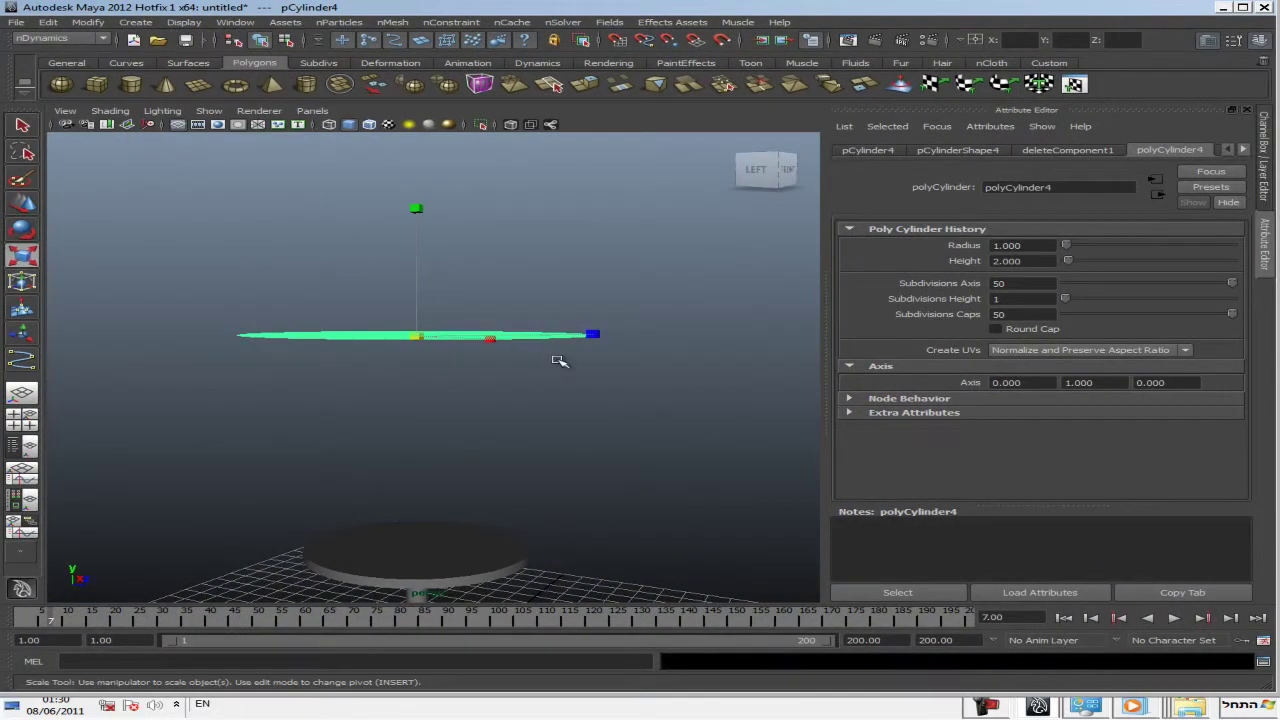
{"action": "mouse_move", "coordinate": [559, 361]}
{"action": "left_mouse_down", "text": "alt"}
{"action": "mouse_move", "coordinate": [466, 371]}
{"action": "mouse_move", "coordinate": [428, 423]}
{"action": "mouse_move", "coordinate": [460, 320]}
{"action": "mouse_move", "coordinate": [514, 408]}
{"action": "mouse_move", "coordinate": [416, 402]}
{"action": "mouse_move", "coordinate": [411, 449]}
{"action": "mouse_move", "coordinate": [449, 423]}
{"action": "mouse_move", "coordinate": [437, 401]}
{"action": "mouse_move", "coordinate": [451, 386]}
{"action": "left_mouse_up", "text": "alt"}
Lower the disc until it hovers just above the tabletop, and select the tabletop.
{"action": "left_click", "coordinate": [22, 203]}
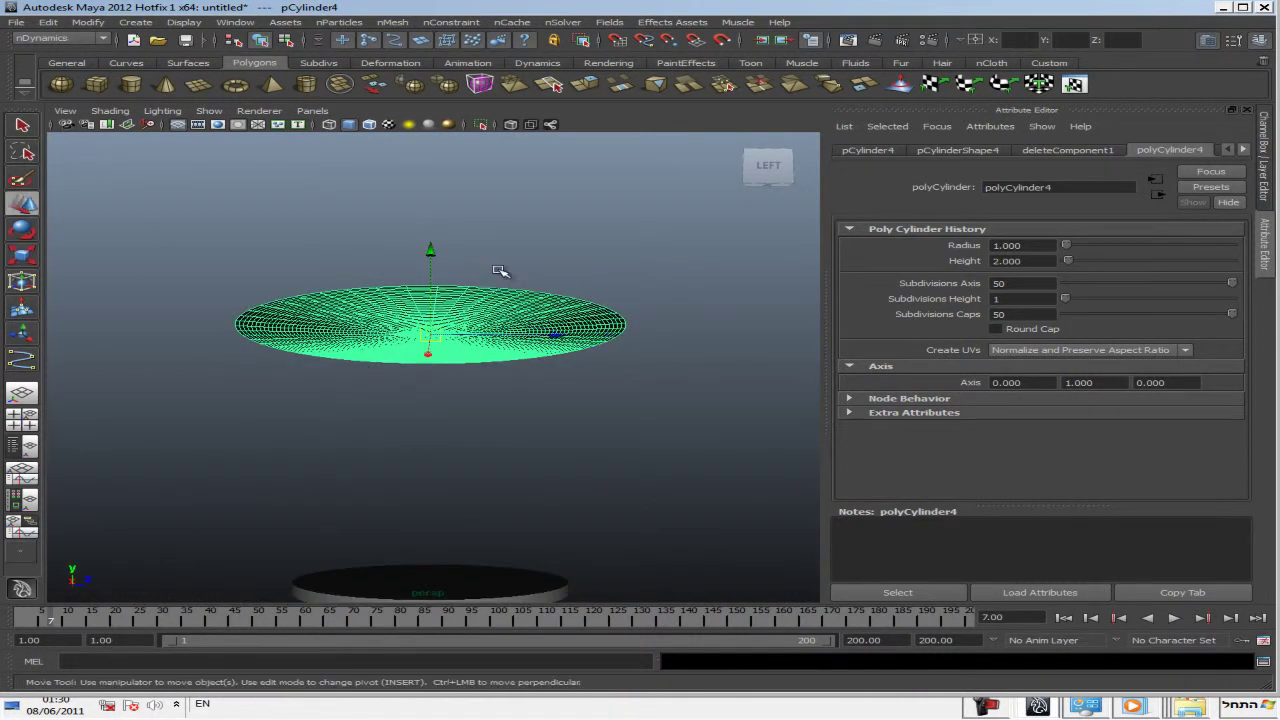
{"action": "mouse_move", "coordinate": [430, 251]}
{"action": "left_mouse_down"}
{"action": "mouse_move", "coordinate": [420, 443]}
{"action": "mouse_move", "coordinate": [429, 420]}
{"action": "mouse_move", "coordinate": [552, 480]}
{"action": "mouse_move", "coordinate": [534, 500]}
{"action": "mouse_move", "coordinate": [523, 443]}
{"action": "mouse_move", "coordinate": [497, 474]}
{"action": "left_mouse_up"}
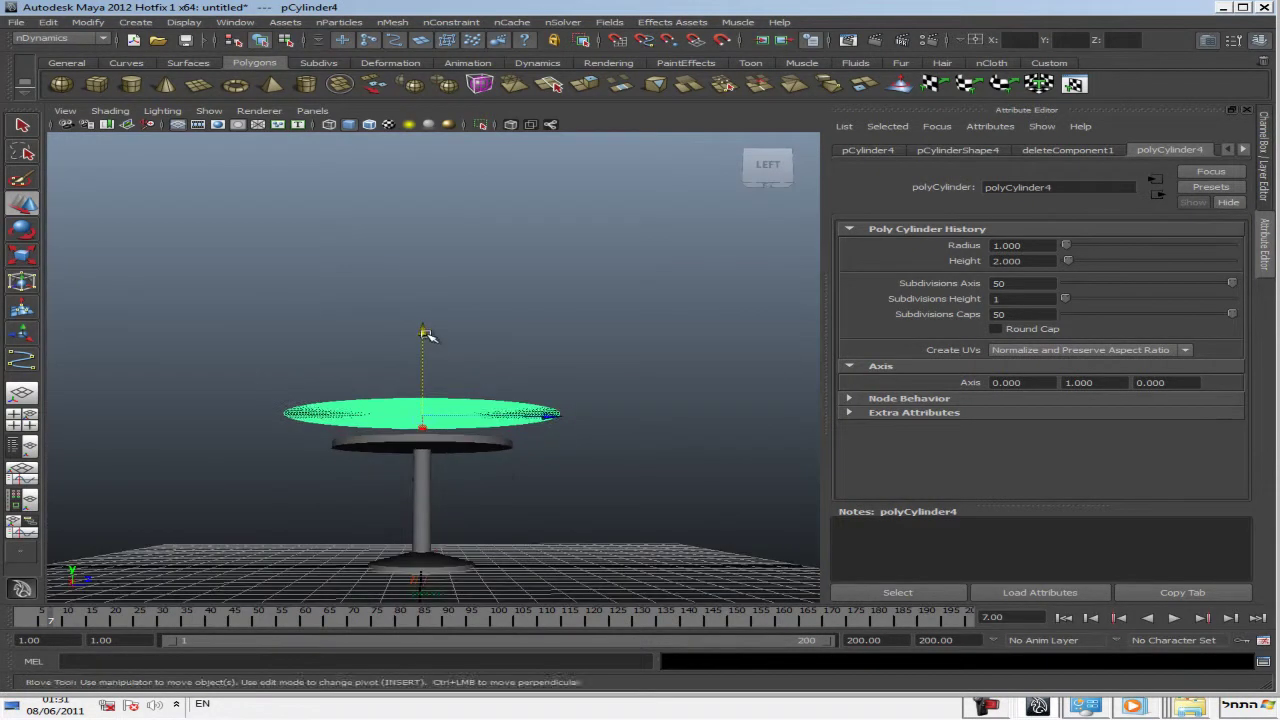
{"action": "left_click_drag", "start_coordinate": [426, 334], "coordinate": [422, 350]}
{"action": "left_click_drag", "start_coordinate": [386, 403], "coordinate": [405, 405], "text": "alt"}
{"action": "left_click_drag", "start_coordinate": [429, 353], "coordinate": [433, 351]}
{"action": "mouse_move", "coordinate": [412, 422]}
{"action": "left_mouse_down", "text": "alt"}
{"action": "mouse_move", "coordinate": [400, 437]}
{"action": "mouse_move", "coordinate": [437, 454]}
{"action": "mouse_move", "coordinate": [423, 334]}
{"action": "mouse_move", "coordinate": [409, 363]}
{"action": "left_mouse_up", "text": "alt"}
{"action": "left_click", "coordinate": [383, 359]}
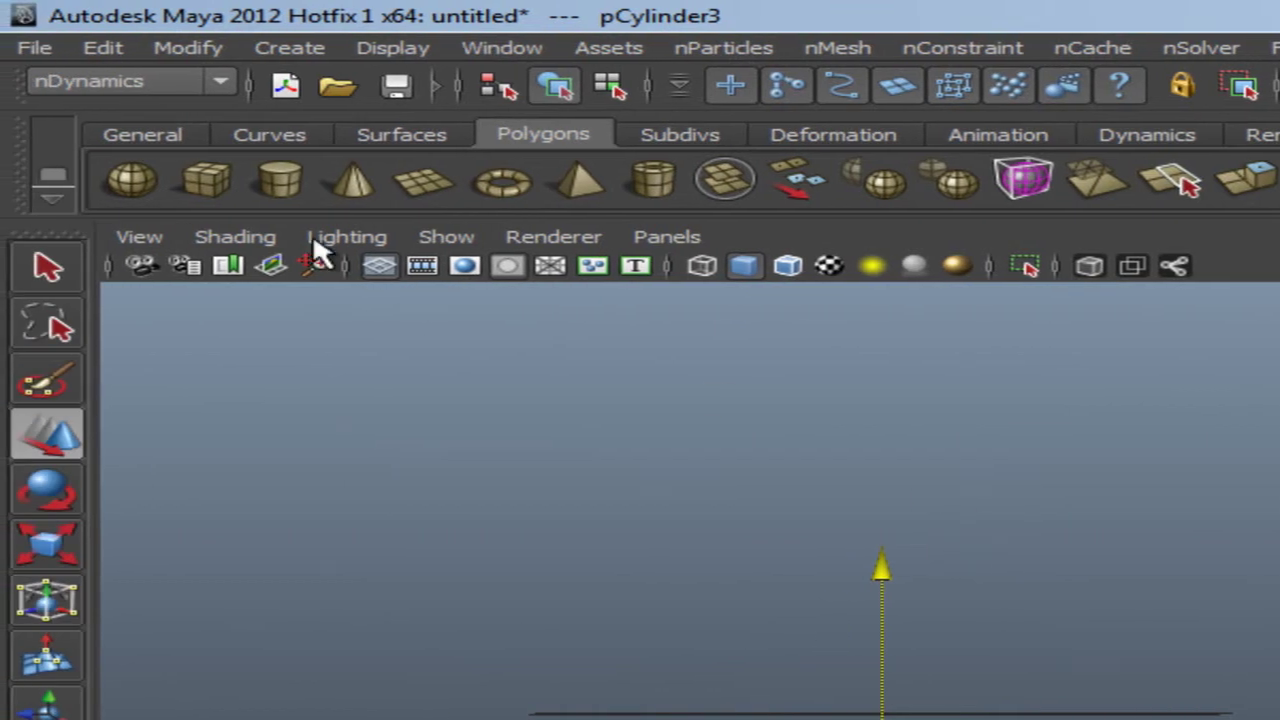
In the nDynamics menu set, make the tabletop an nRigid passive collider with nMesh > Create Passive Collider.
{"action": "left_click", "coordinate": [221, 84]}
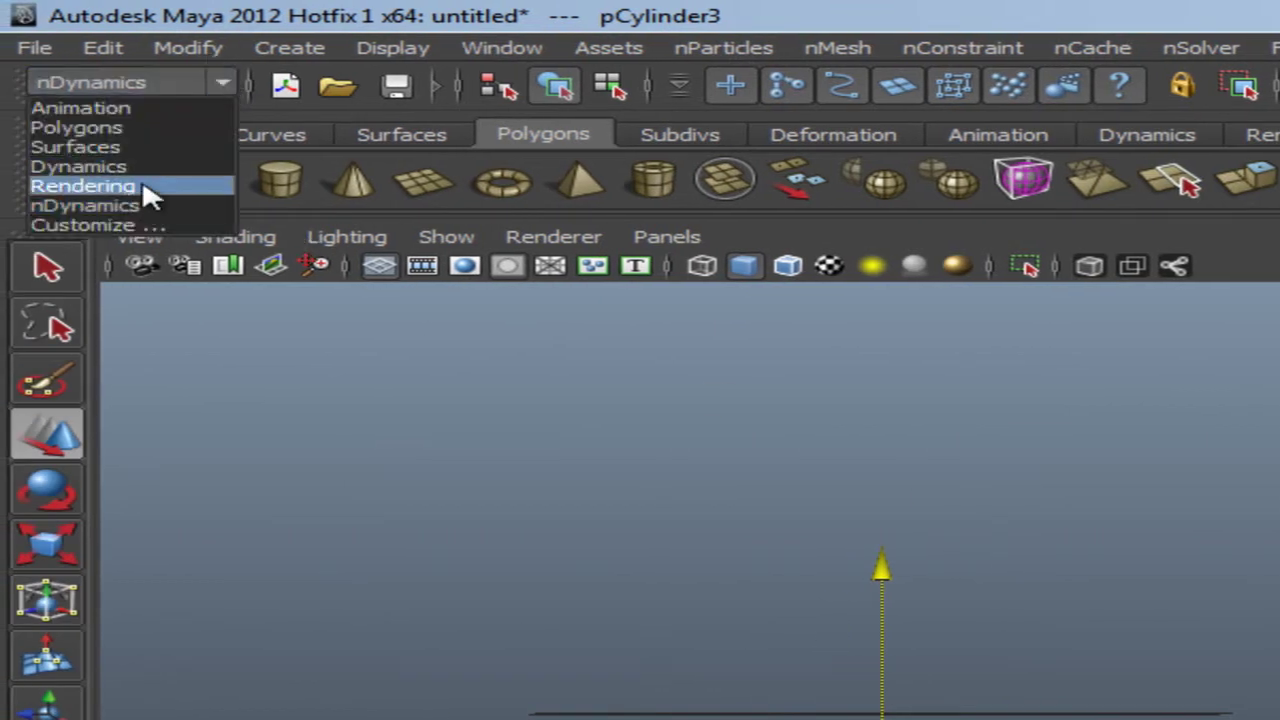
{"action": "left_click", "coordinate": [155, 206]}
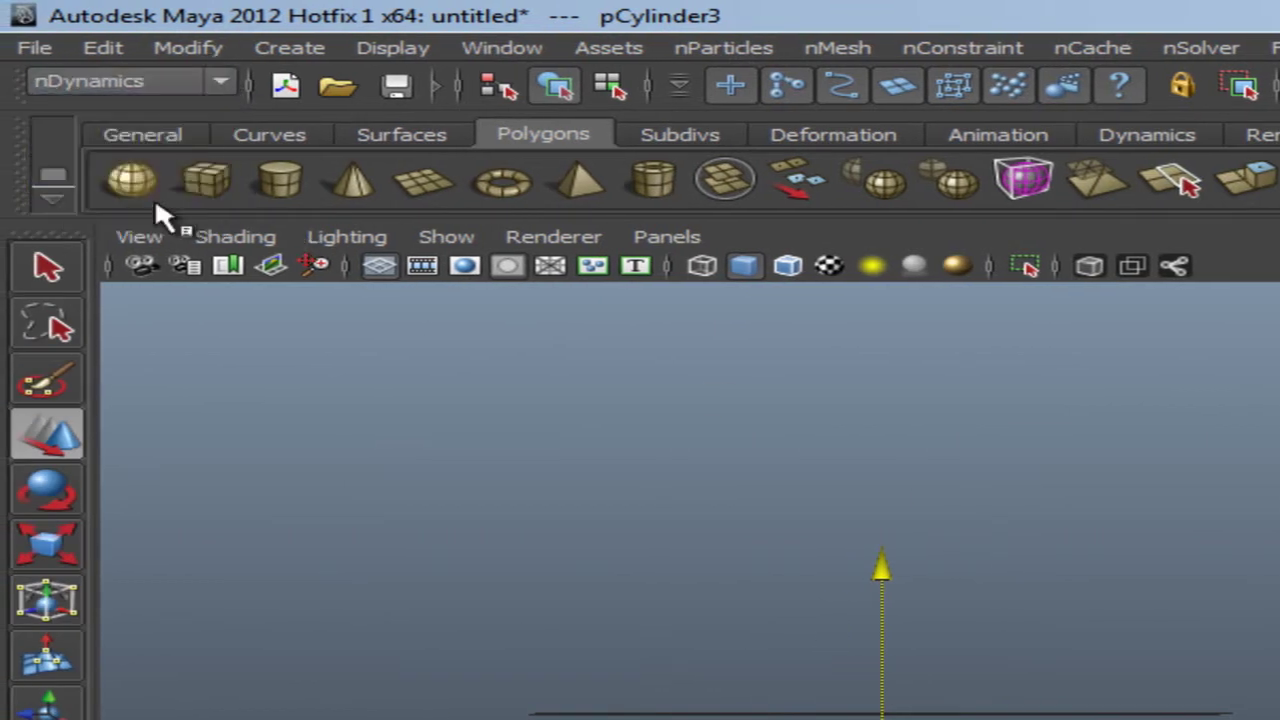
{"action": "left_click", "coordinate": [836, 56]}
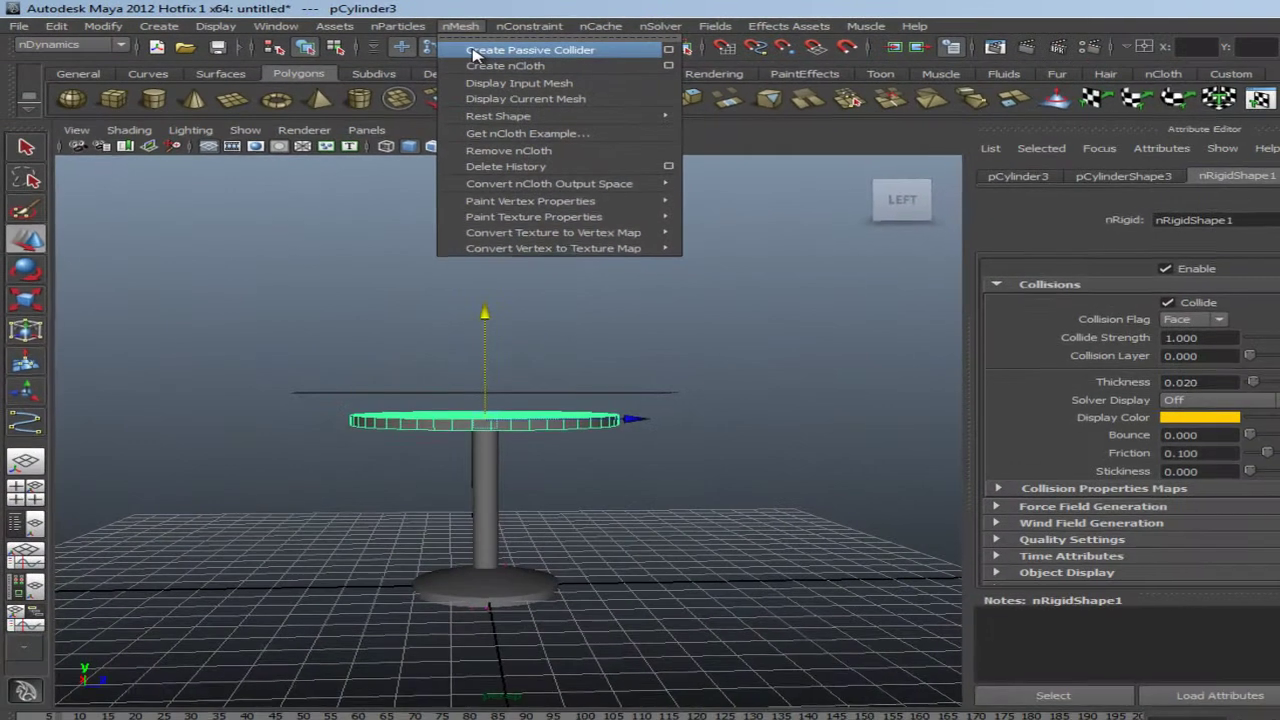
{"action": "left_click", "coordinate": [472, 55]}
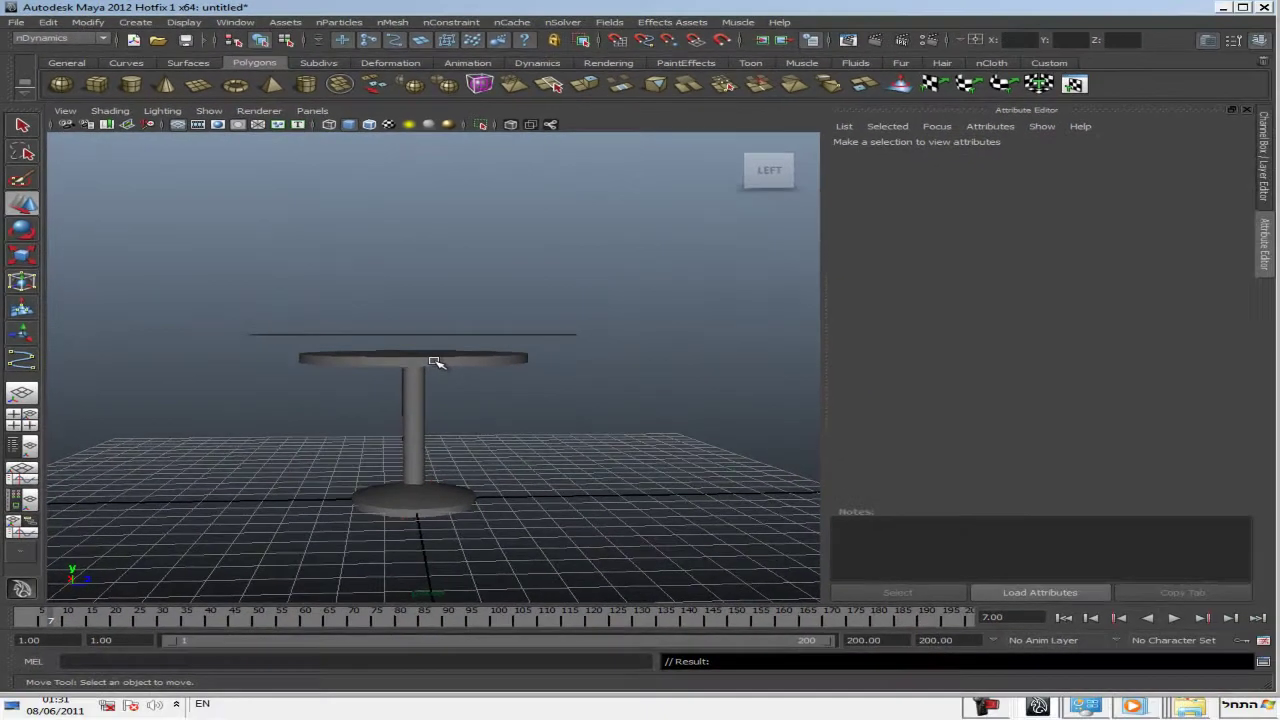
{"action": "left_click", "coordinate": [420, 360]}
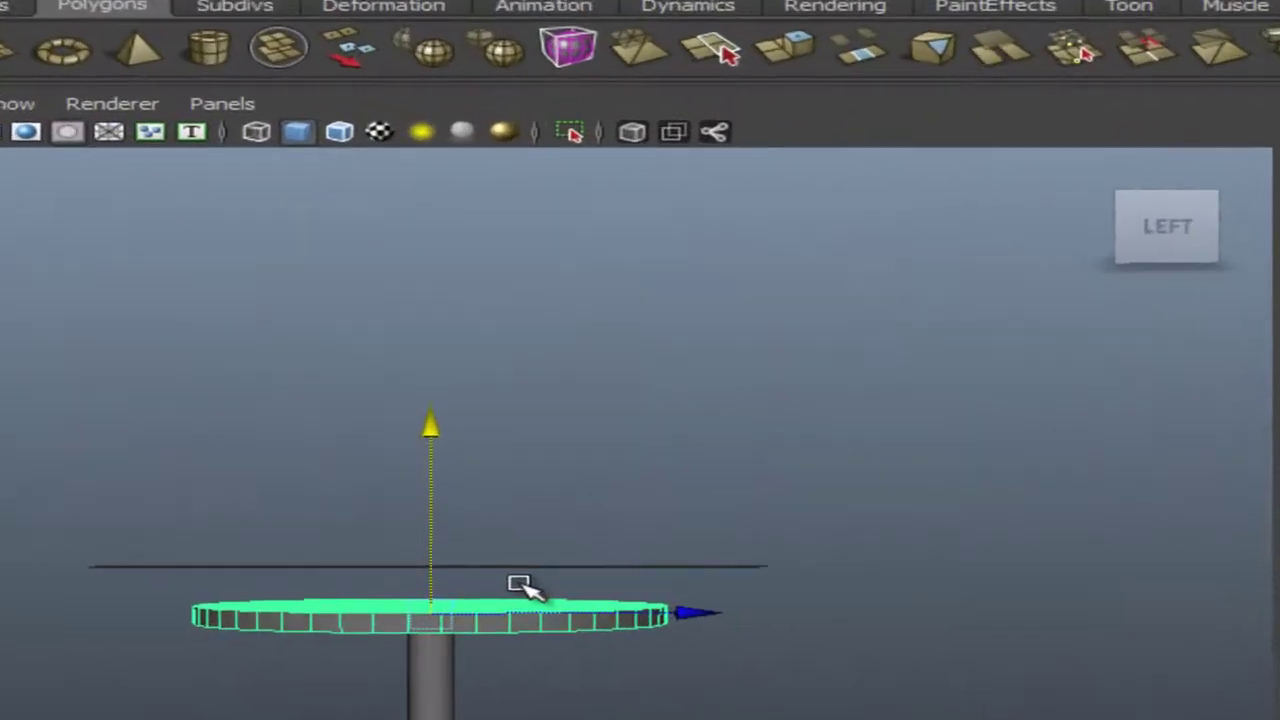
Select the thin disc and convert it to nCloth with nMesh > Create nCloth.
{"action": "left_click_drag", "start_coordinate": [457, 331], "coordinate": [457, 339], "text": "alt"}
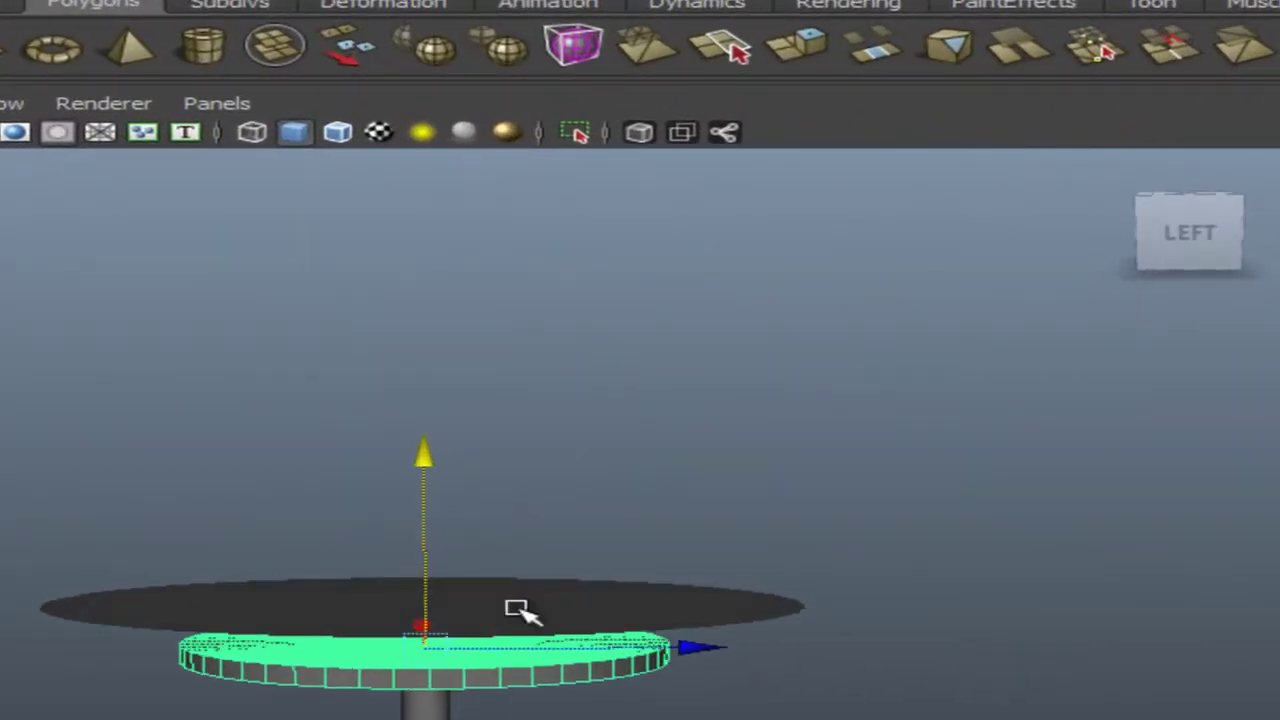
{"action": "left_click", "coordinate": [534, 585]}
{"action": "left_click_drag", "start_coordinate": [192, 588], "coordinate": [186, 594], "text": "alt"}
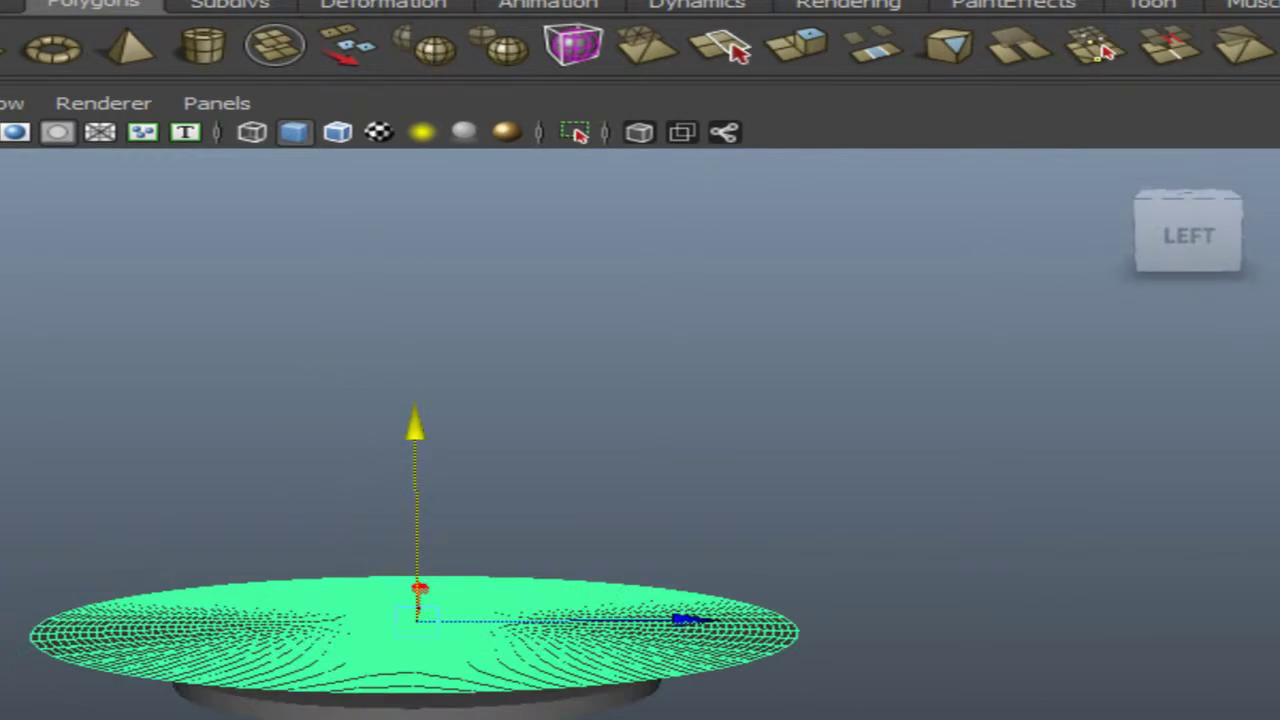
{"action": "left_click", "coordinate": [387, 0]}
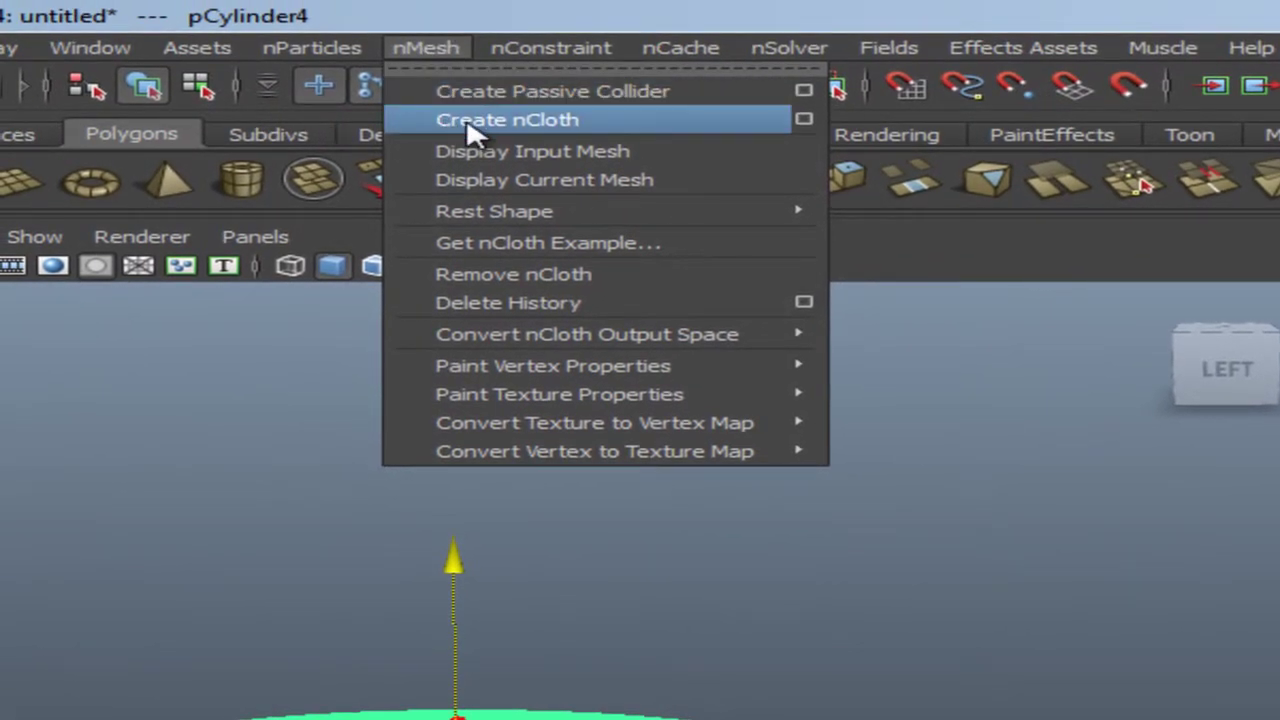
{"action": "left_click", "coordinate": [474, 125]}
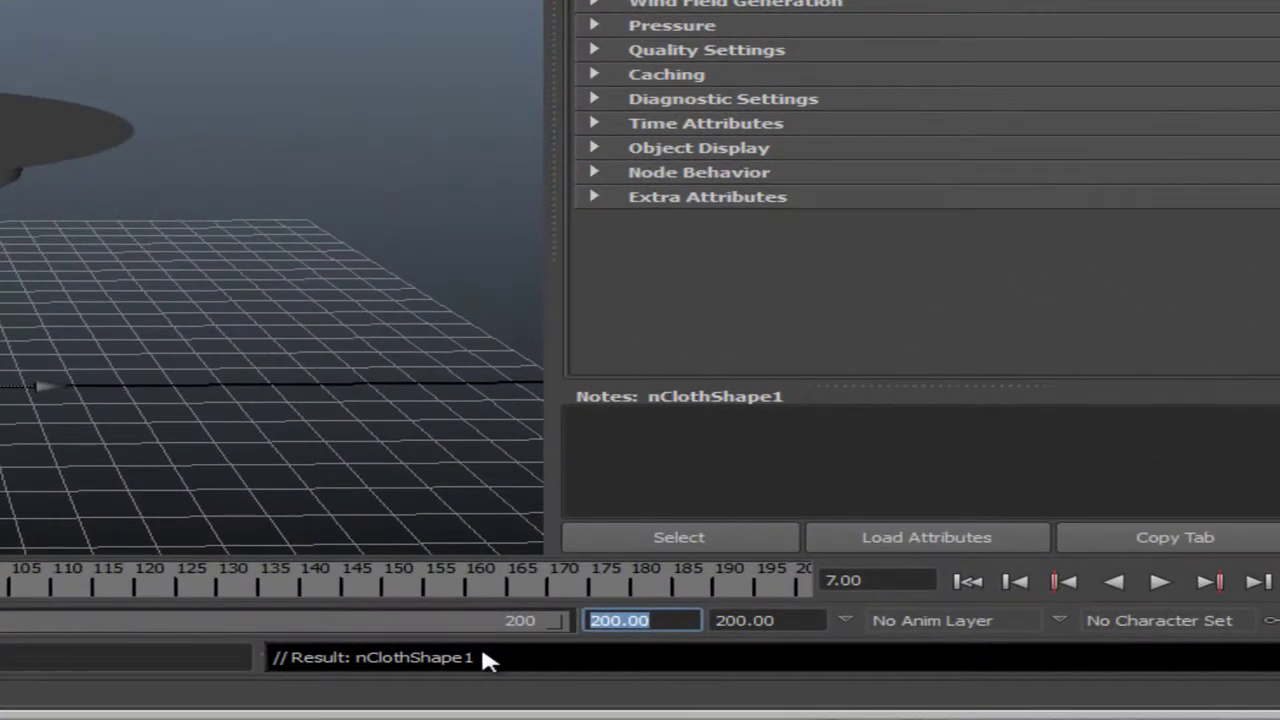
Set the playback end time to 200.
{"action": "type", "text": "2"}
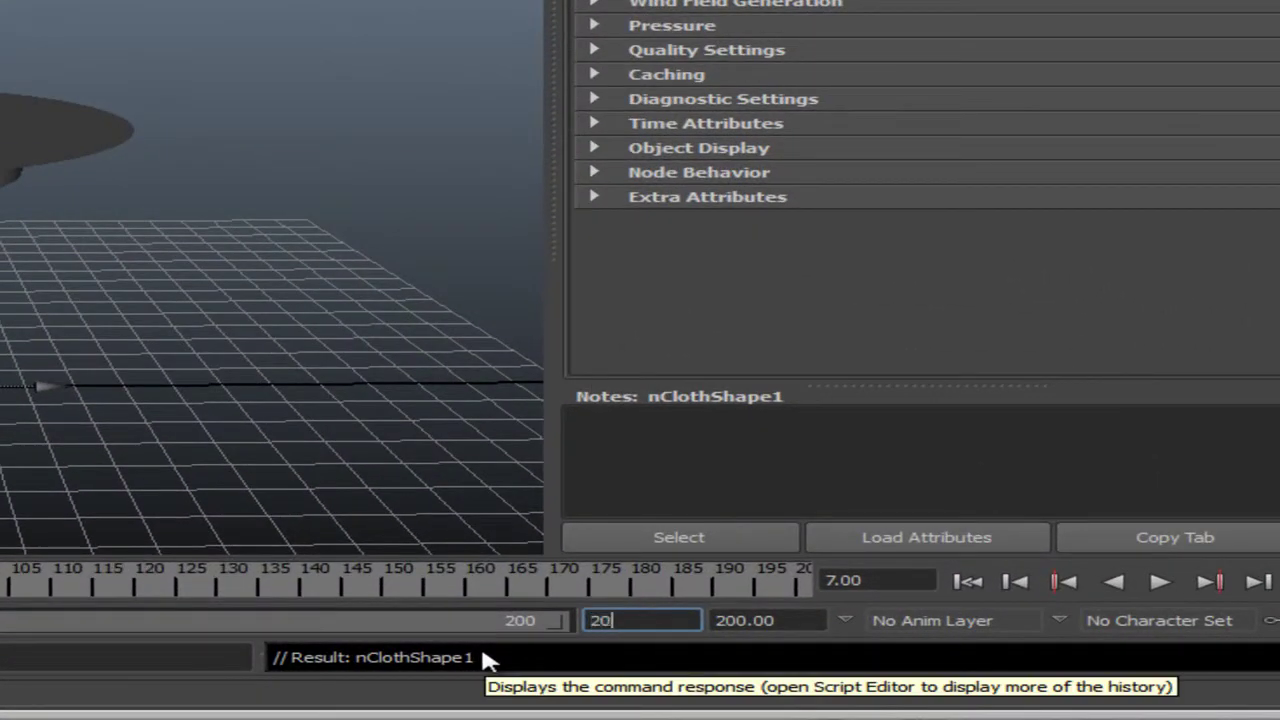
{"action": "key", "text": "Return"}
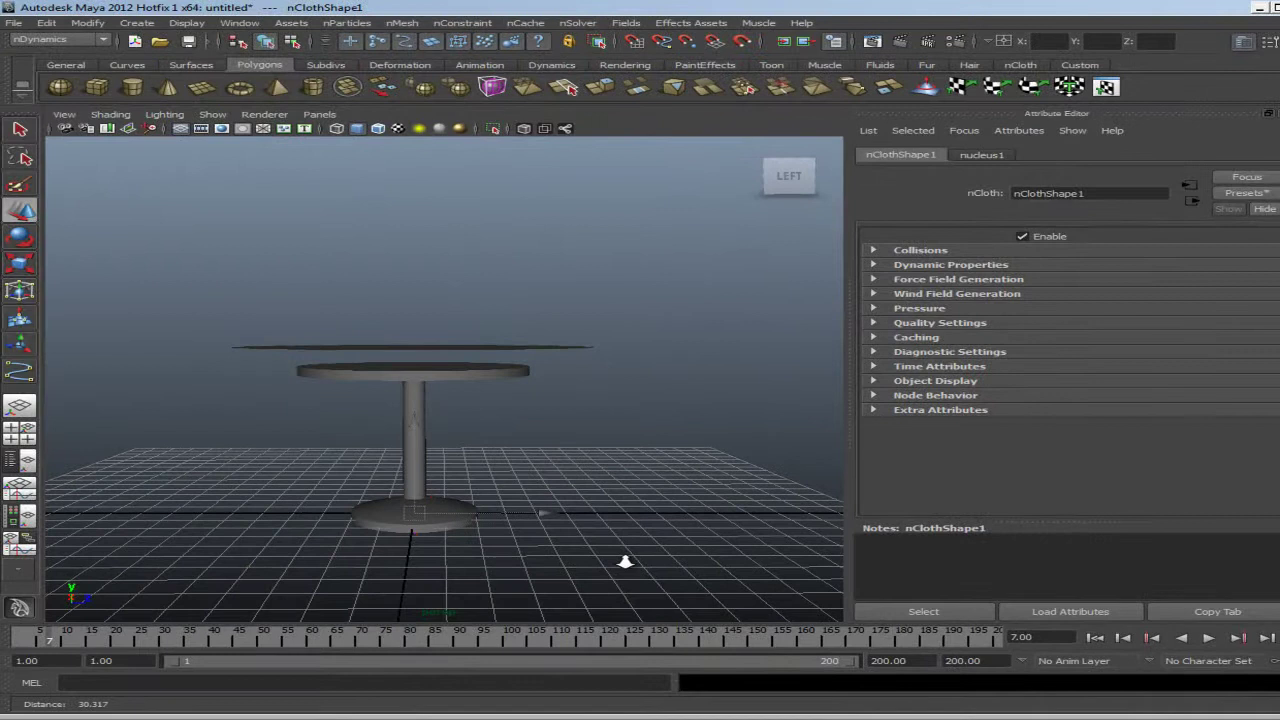
{"action": "right_click_drag", "start_coordinate": [624, 562], "coordinate": [598, 568], "text": "alt"}
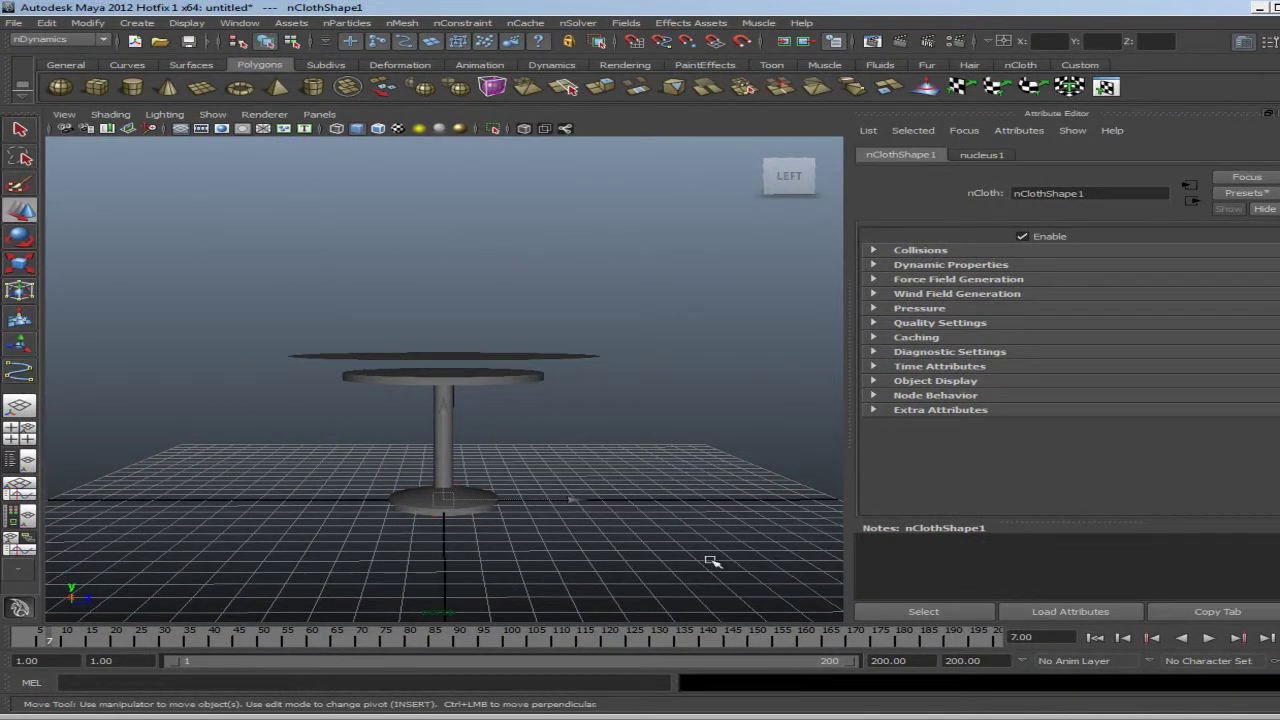
Play the cloth simulation and stop it at frame 40.
{"action": "left_click", "coordinate": [1209, 638]}
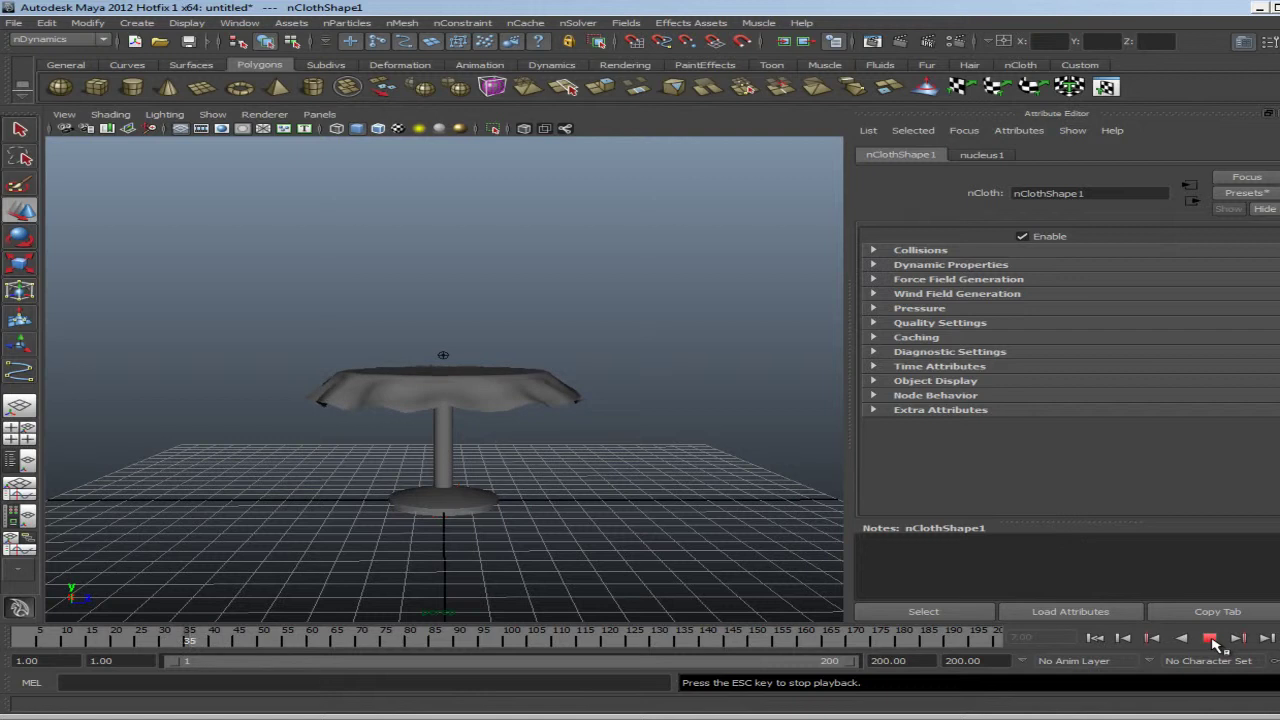
{"action": "left_click", "coordinate": [1211, 639]}
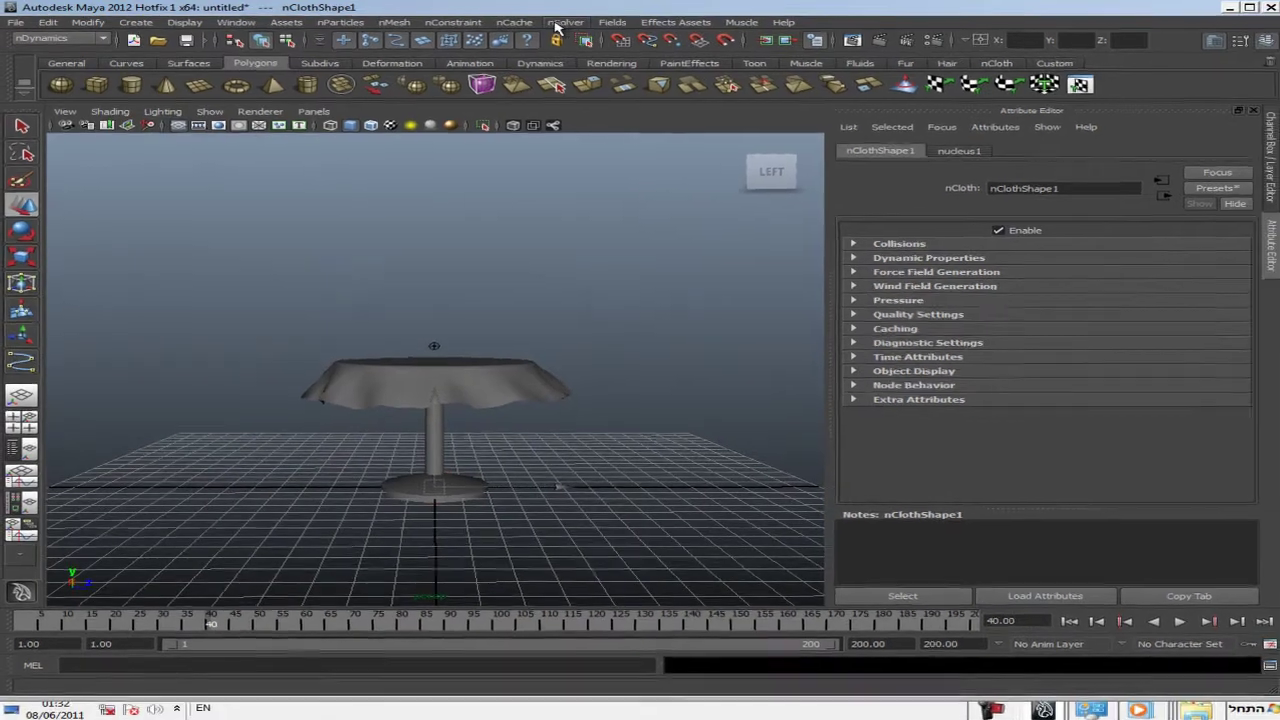
{"action": "left_click", "coordinate": [557, 26]}
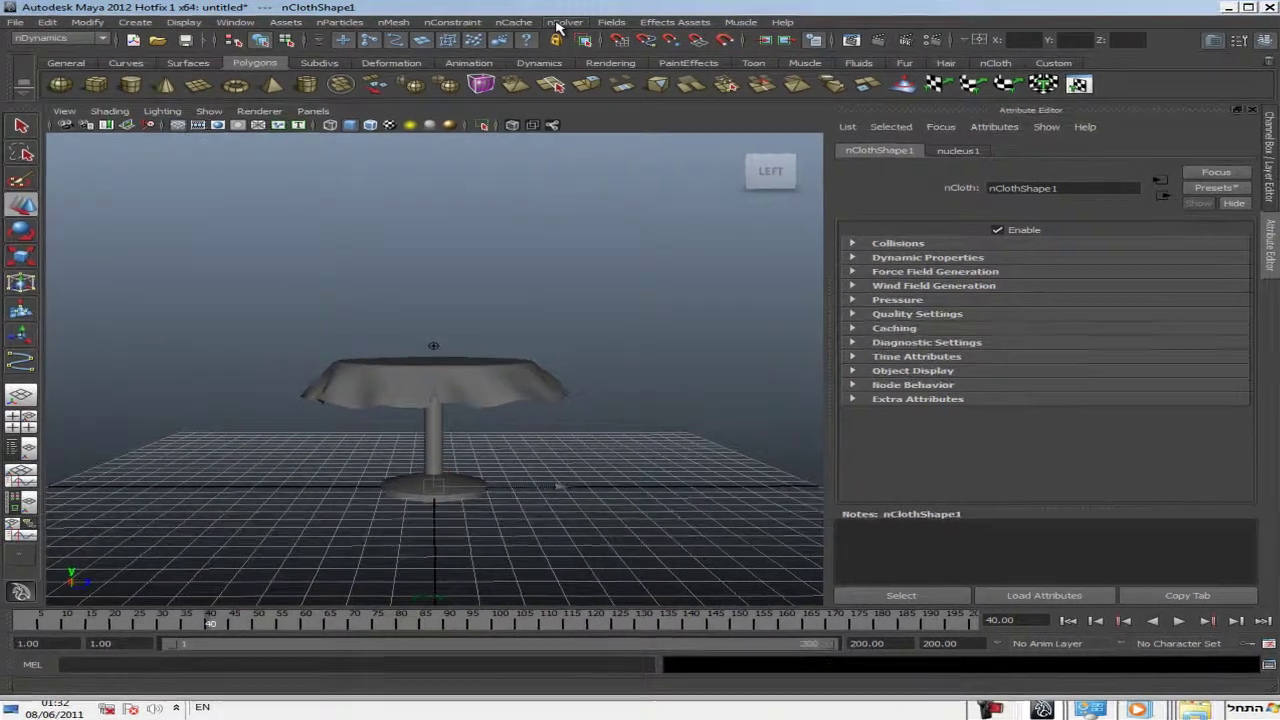
{"action": "mouse_move", "coordinate": [825, 69]}
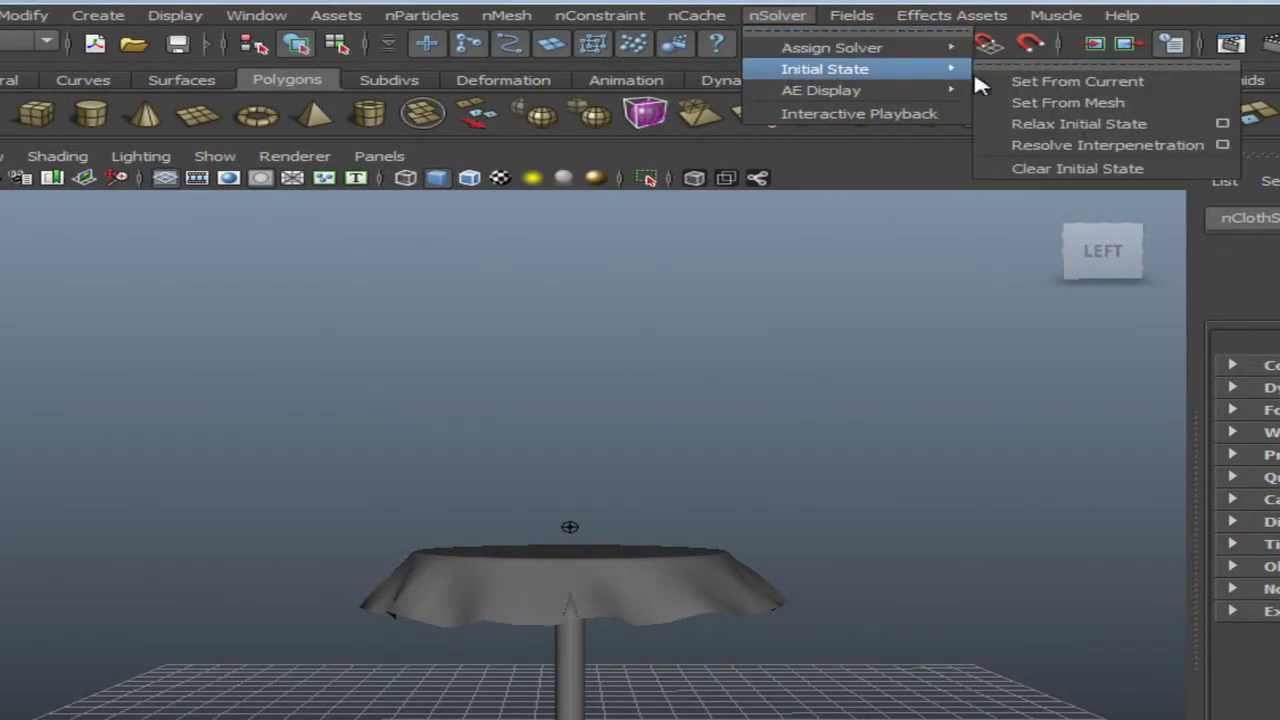
Store the frame-40 drape as the cloth's initial state via nSolver > Initial State > Set From Current.
{"action": "left_click", "coordinate": [1062, 92]}
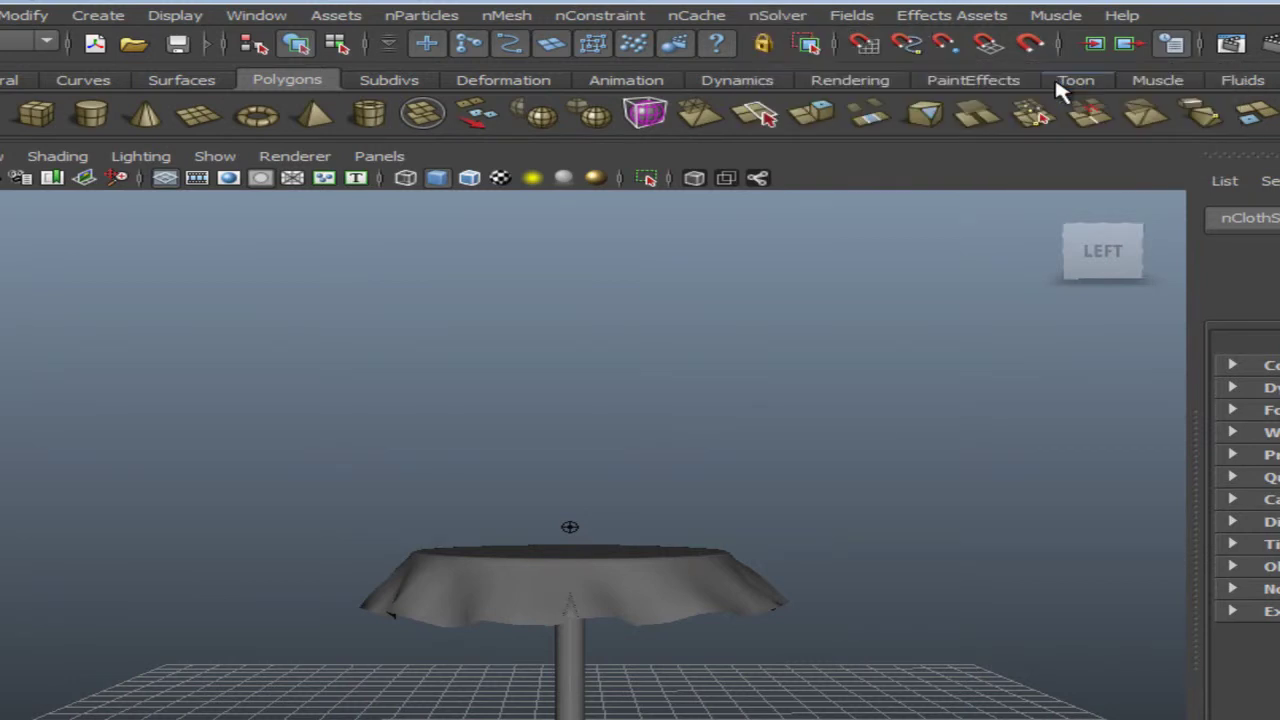
{"action": "left_click", "coordinate": [727, 583]}
{"action": "left_click", "coordinate": [788, 15]}
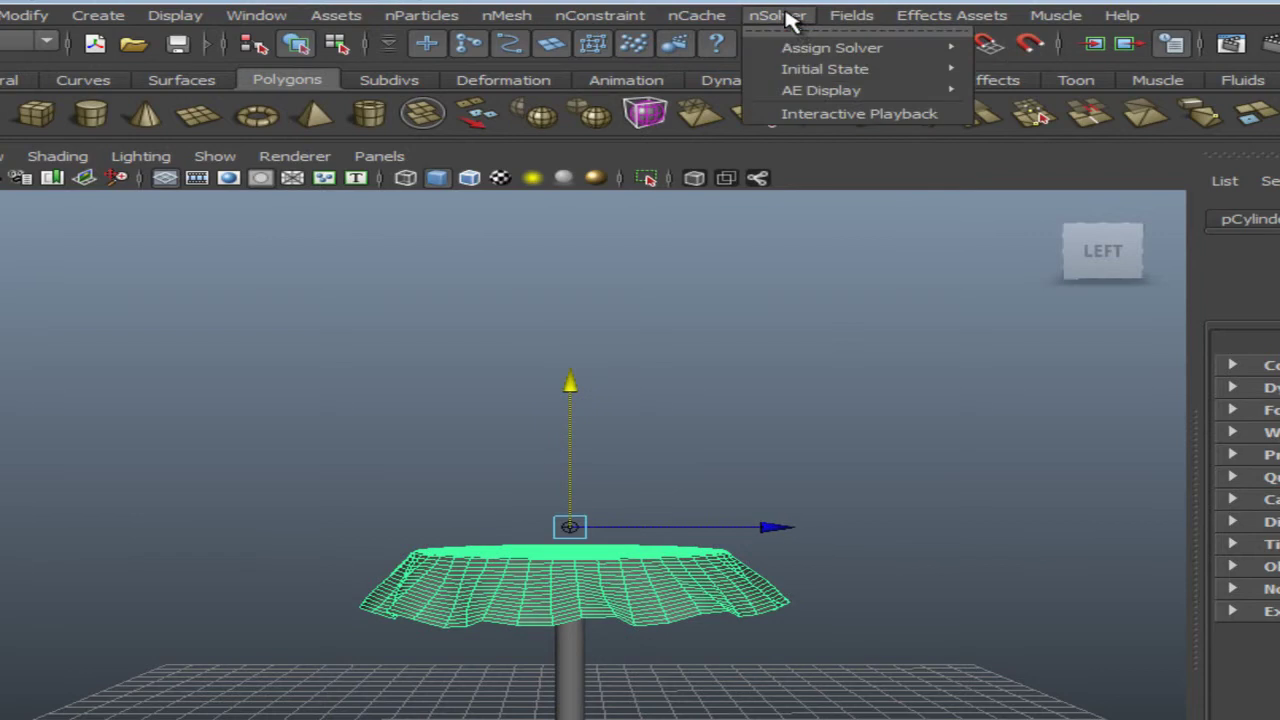
{"action": "left_click", "coordinate": [1043, 83]}
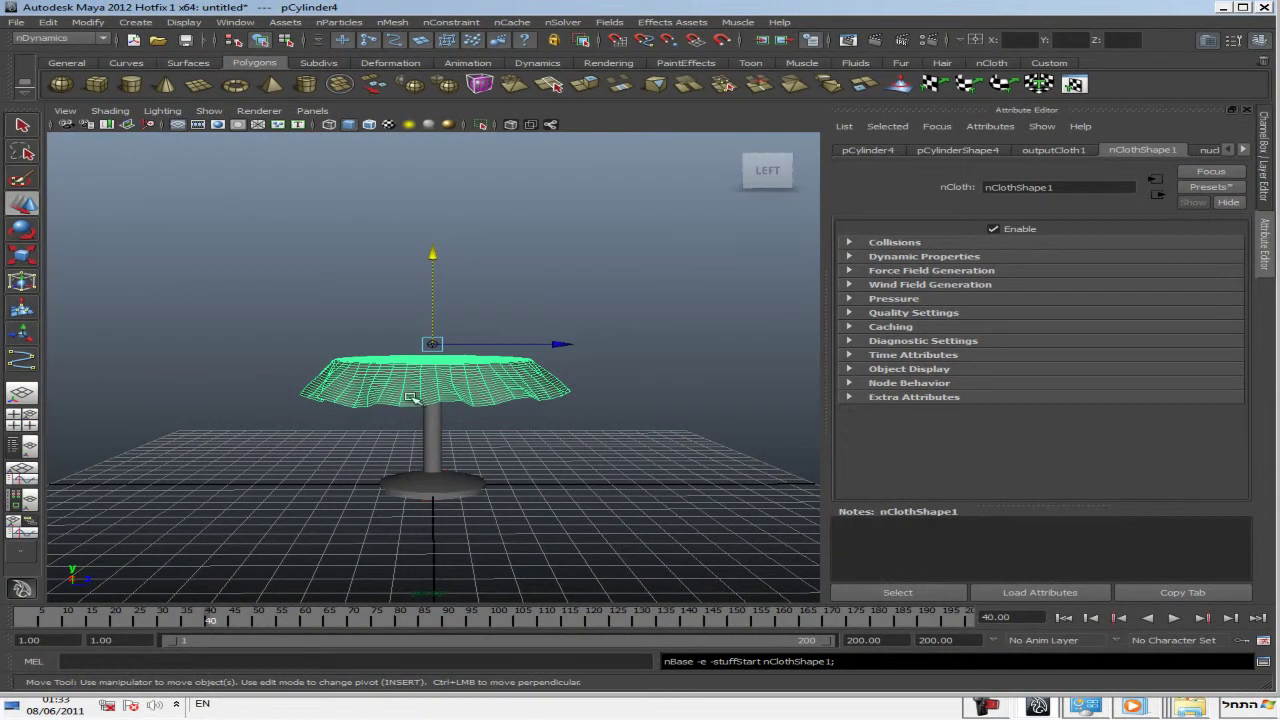
{"action": "left_click_drag", "start_coordinate": [451, 380], "coordinate": [352, 443], "text": "alt"}
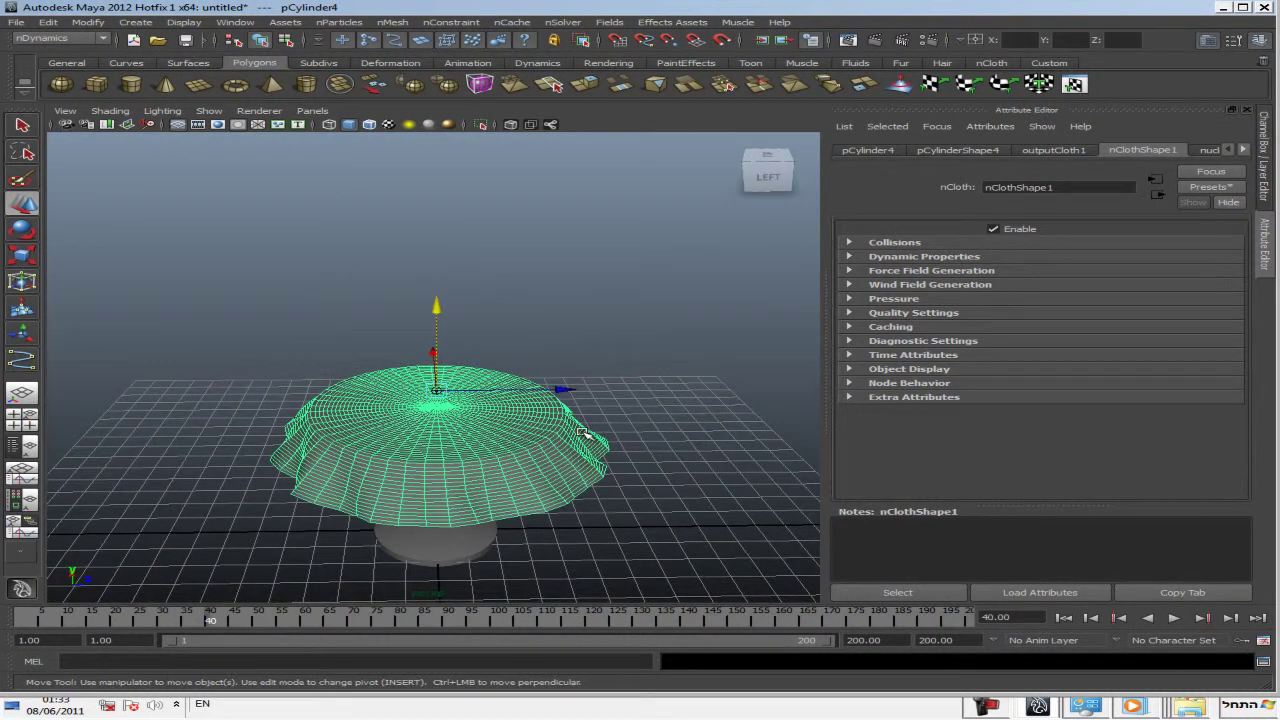
{"action": "left_click_drag", "start_coordinate": [583, 436], "coordinate": [512, 424], "text": "alt"}
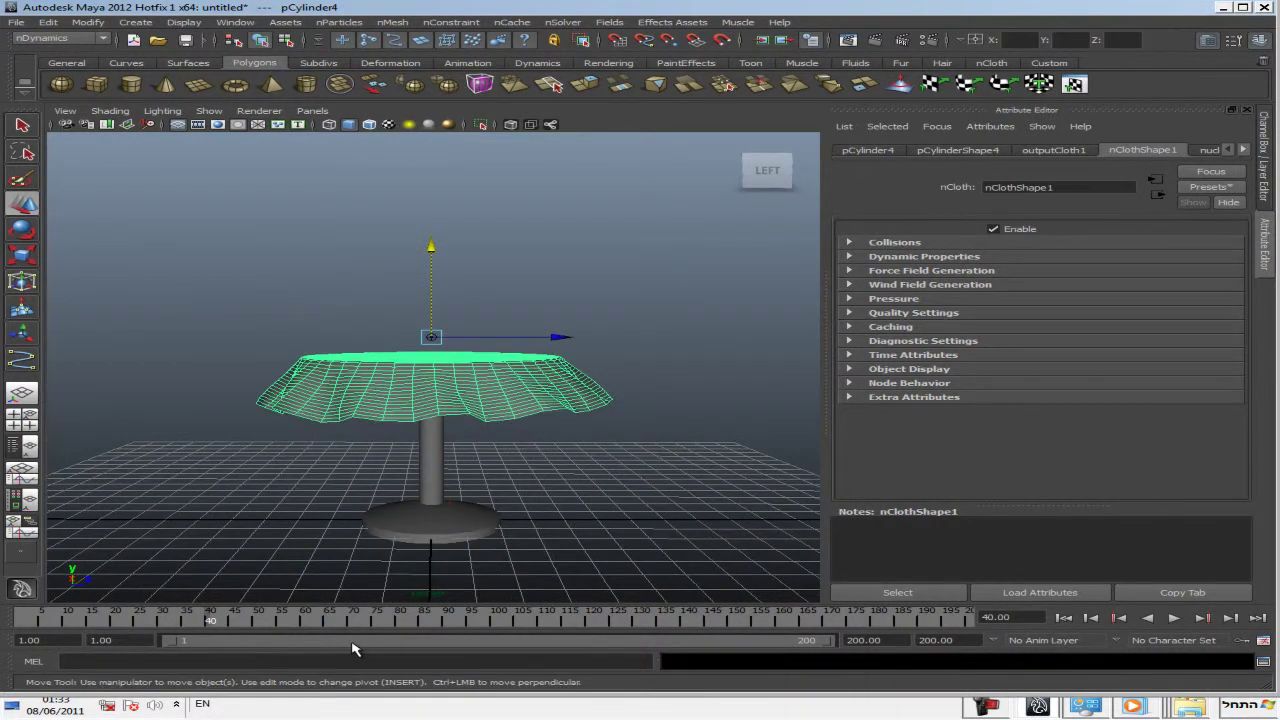
Replay the cloth simulation from frame 1, stop at frame 24, and orbit to inspect the drape.
{"action": "left_click", "coordinate": [574, 22]}
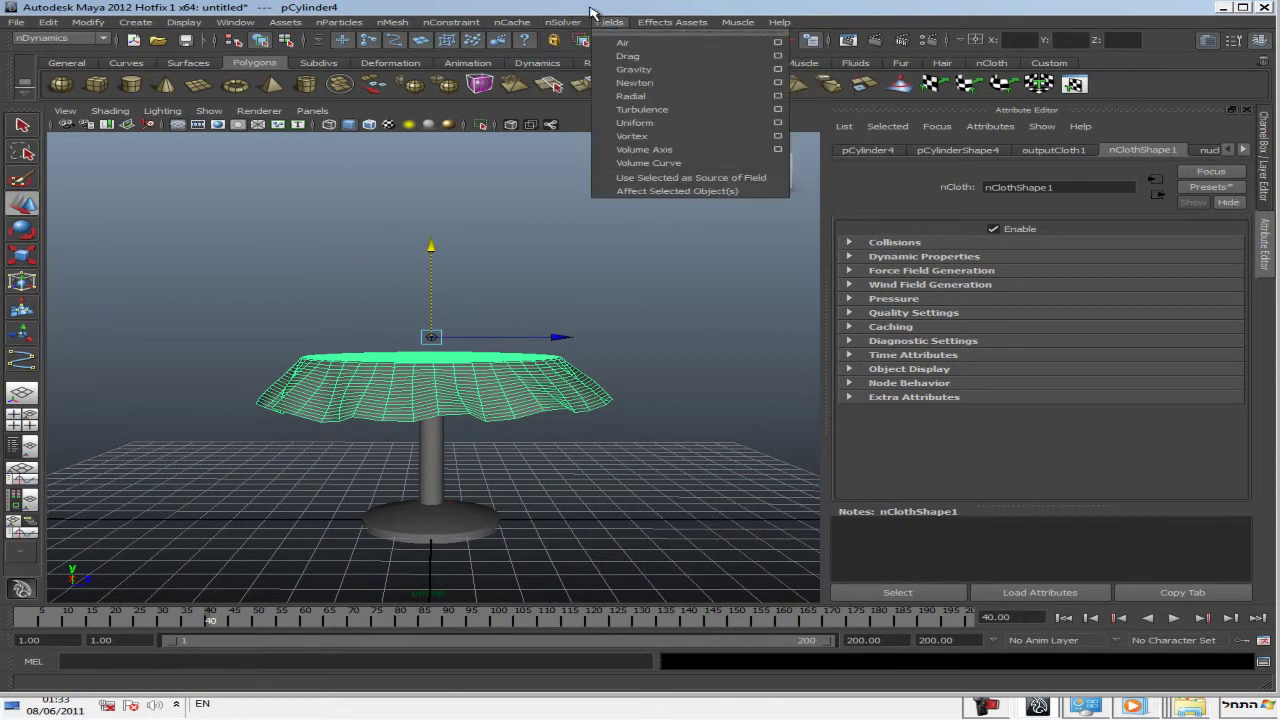
{"action": "left_click", "coordinate": [596, 21]}
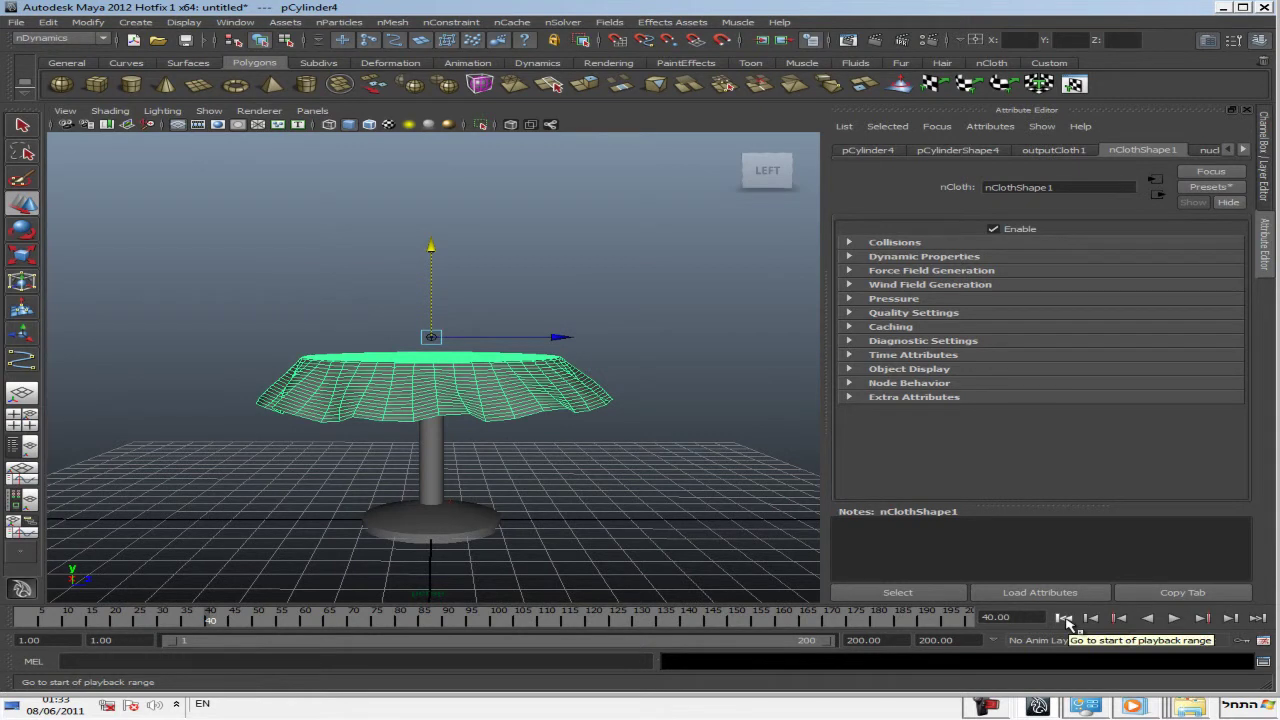
{"action": "left_click", "coordinate": [1064, 618]}
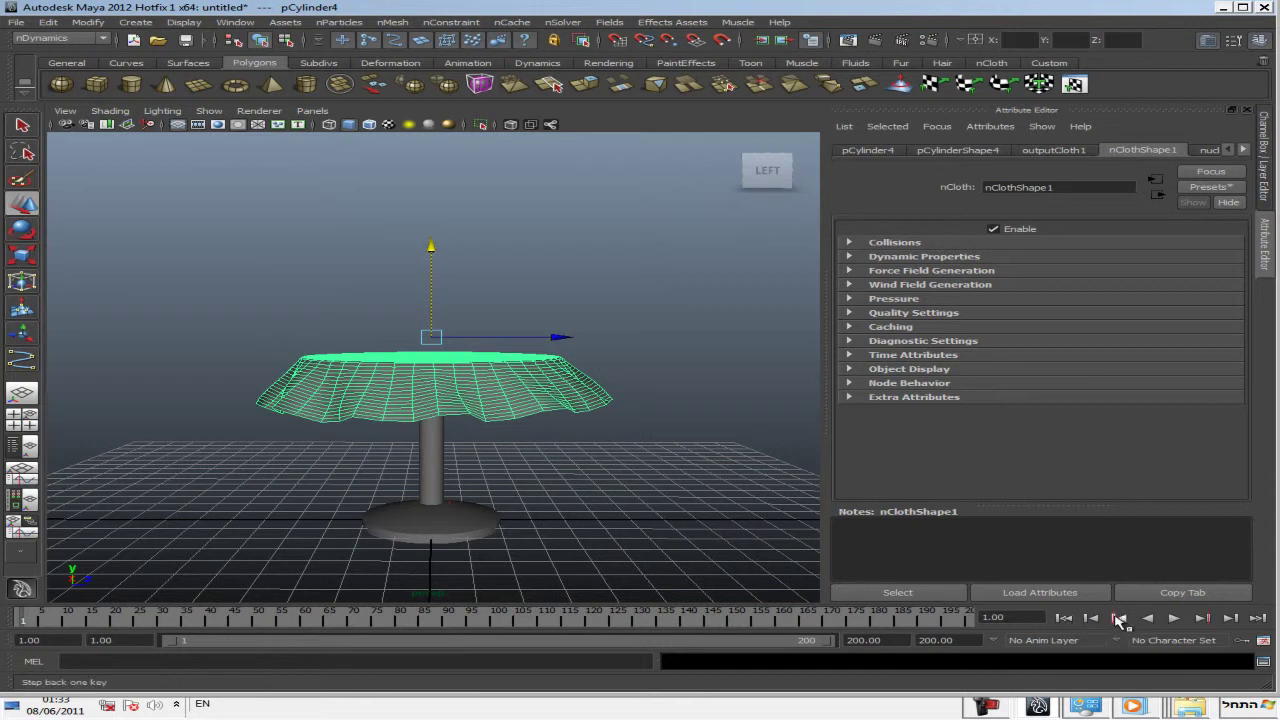
{"action": "left_click", "coordinate": [1175, 618]}
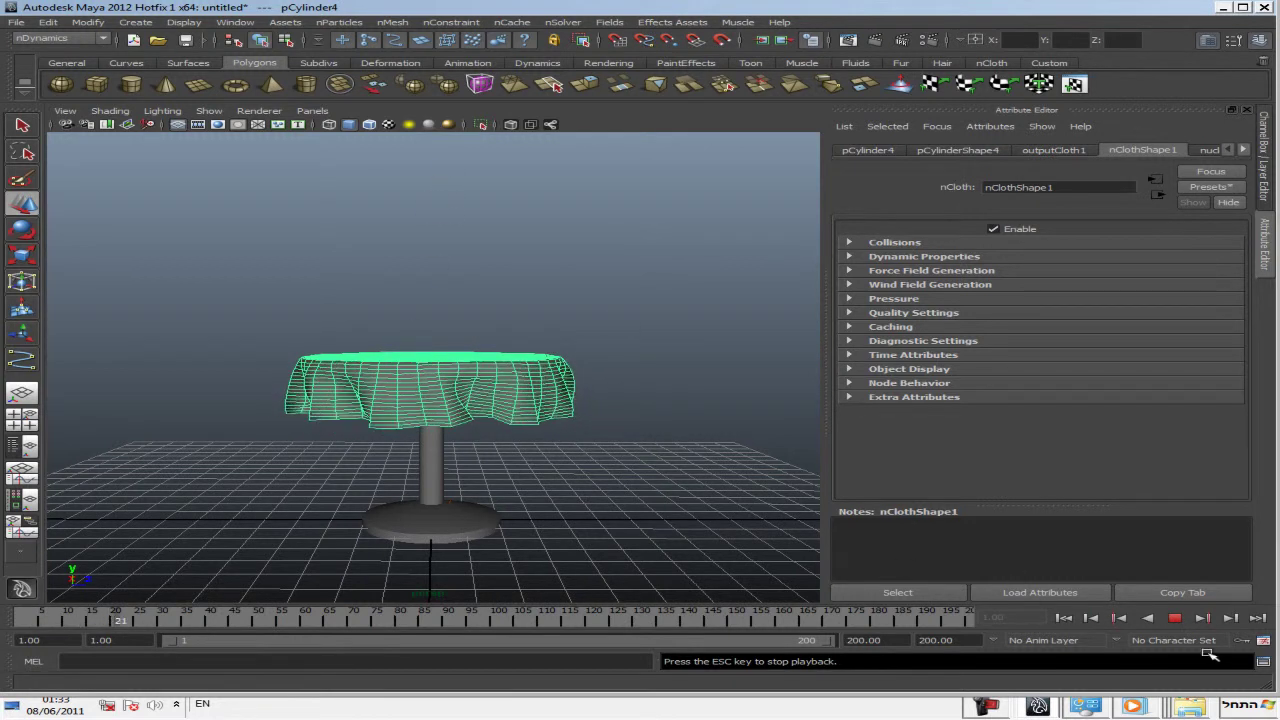
{"action": "left_click", "coordinate": [1176, 619]}
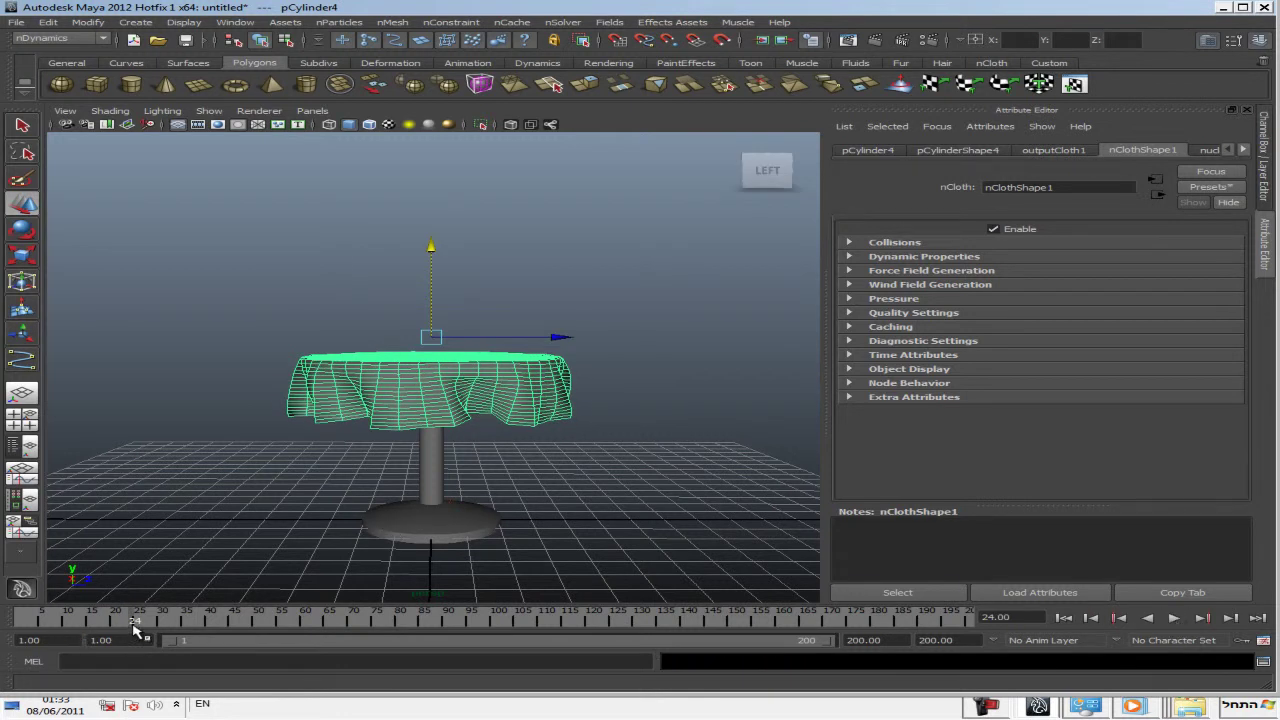
{"action": "left_click_drag", "start_coordinate": [440, 330], "coordinate": [413, 417], "text": "alt"}
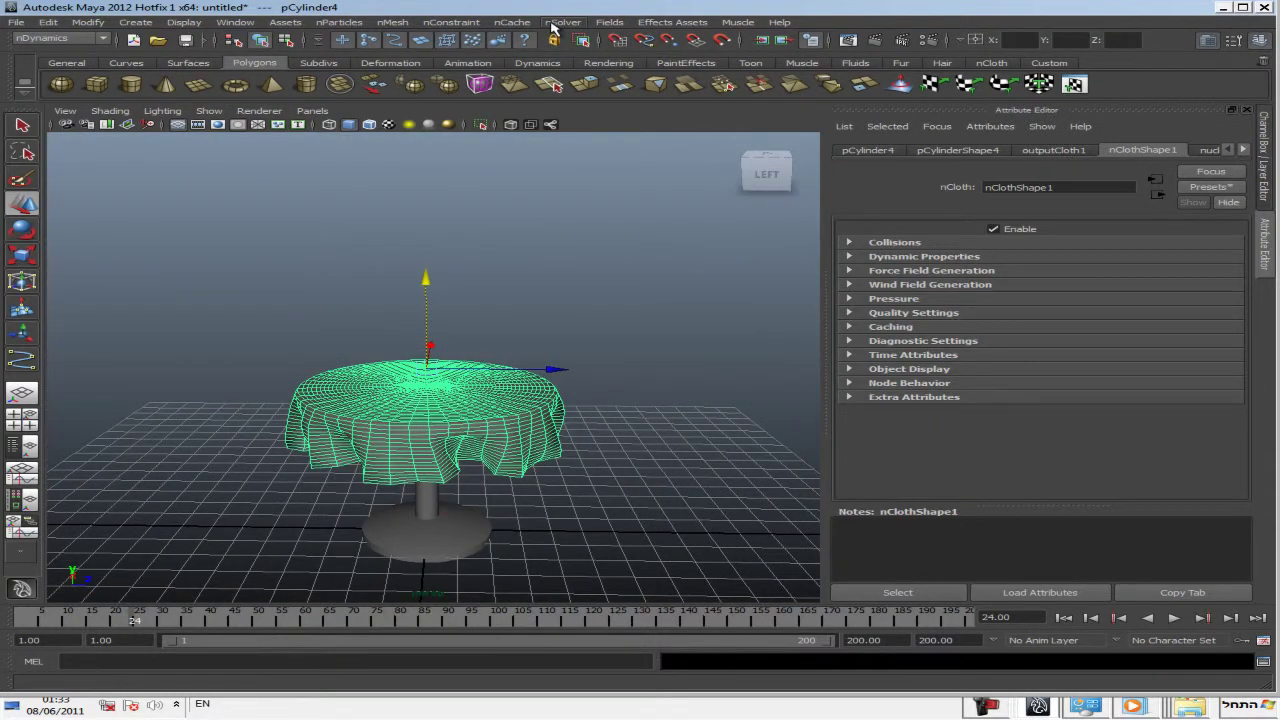
Store the current drape with nSolver > Initial State > Set From Current, then return to frame 1.
{"action": "left_click", "coordinate": [556, 24]}
{"action": "mouse_move", "coordinate": [600, 56]}
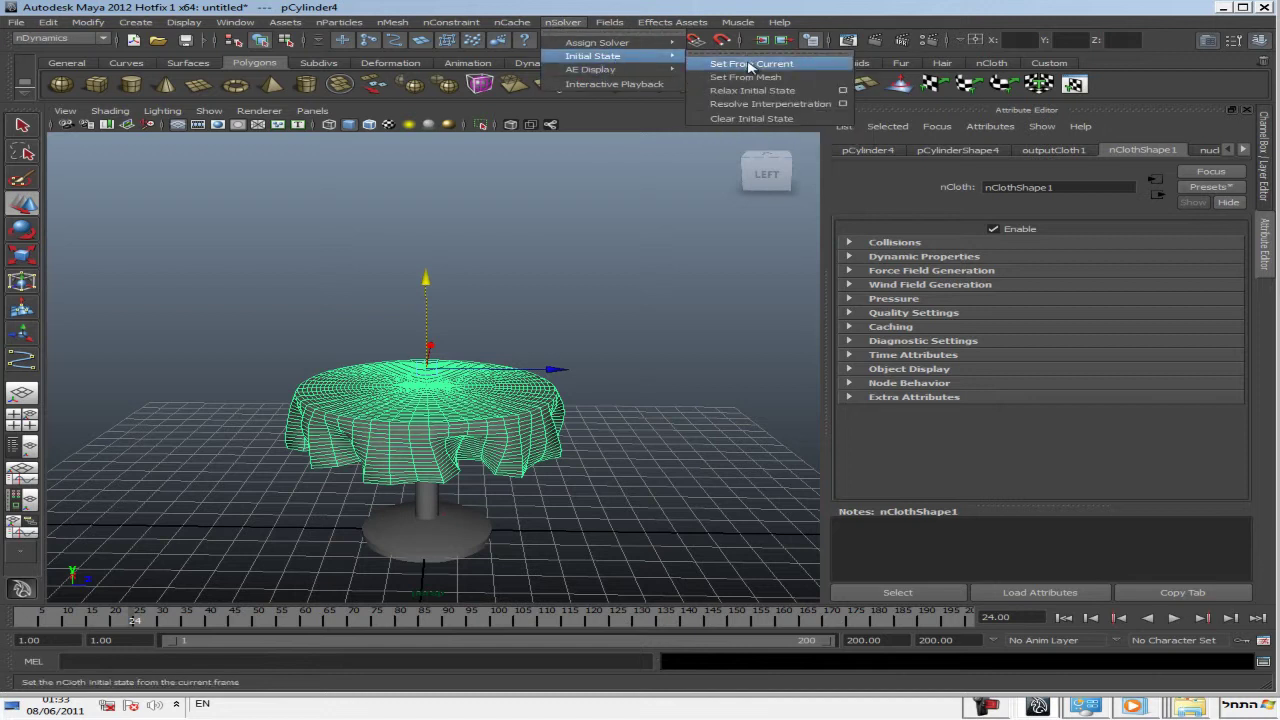
{"action": "left_click", "coordinate": [749, 64]}
{"action": "mouse_move", "coordinate": [528, 444]}
{"action": "left_mouse_down", "text": "alt"}
{"action": "mouse_move", "coordinate": [497, 413]}
{"action": "mouse_move", "coordinate": [663, 394]}
{"action": "mouse_move", "coordinate": [569, 443]}
{"action": "mouse_move", "coordinate": [611, 429]}
{"action": "mouse_move", "coordinate": [554, 423]}
{"action": "mouse_move", "coordinate": [571, 434]}
{"action": "left_mouse_up", "text": "alt"}
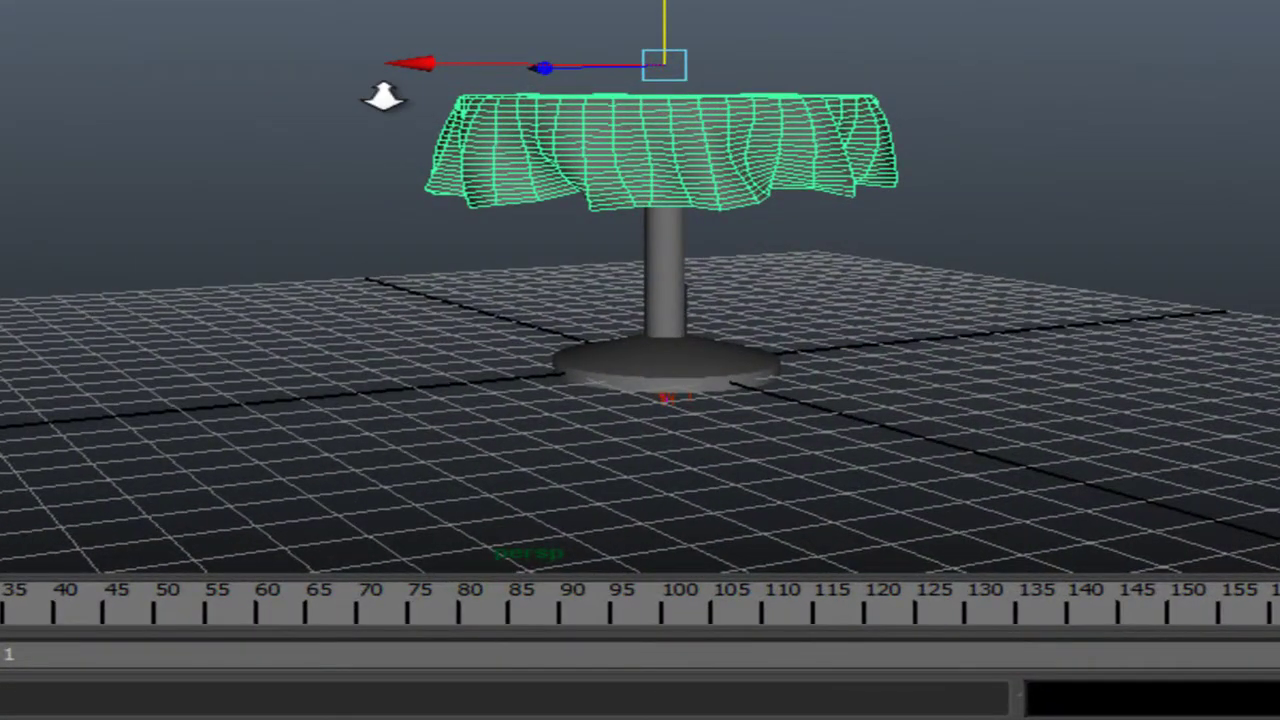
{"action": "right_click_drag", "start_coordinate": [380, 94], "coordinate": [848, 190], "text": "alt"}
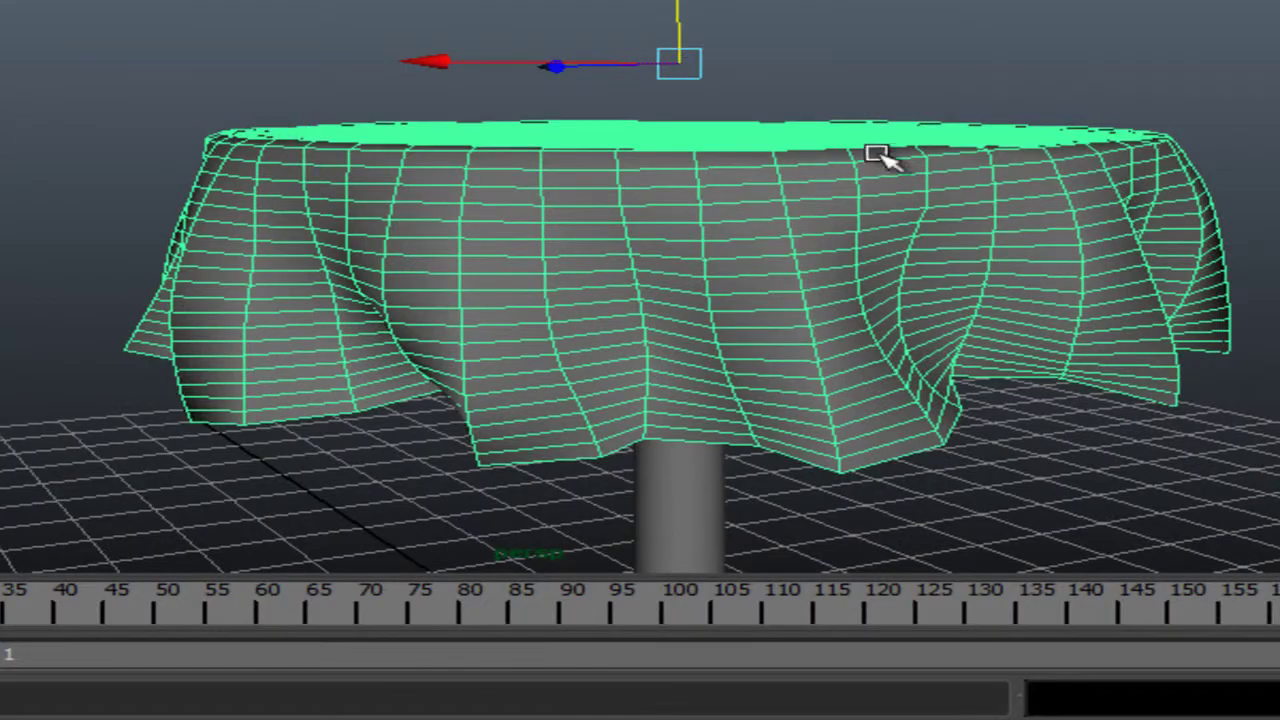
{"action": "middle_click_drag", "start_coordinate": [531, 171], "coordinate": [530, 170]}
{"action": "mouse_move", "coordinate": [714, 183]}
{"action": "left_mouse_down", "text": "alt"}
{"action": "mouse_move", "coordinate": [440, 265]}
{"action": "mouse_move", "coordinate": [266, 214]}
{"action": "mouse_move", "coordinate": [206, 180]}
{"action": "mouse_move", "coordinate": [286, 149]}
{"action": "left_mouse_up", "text": "alt"}
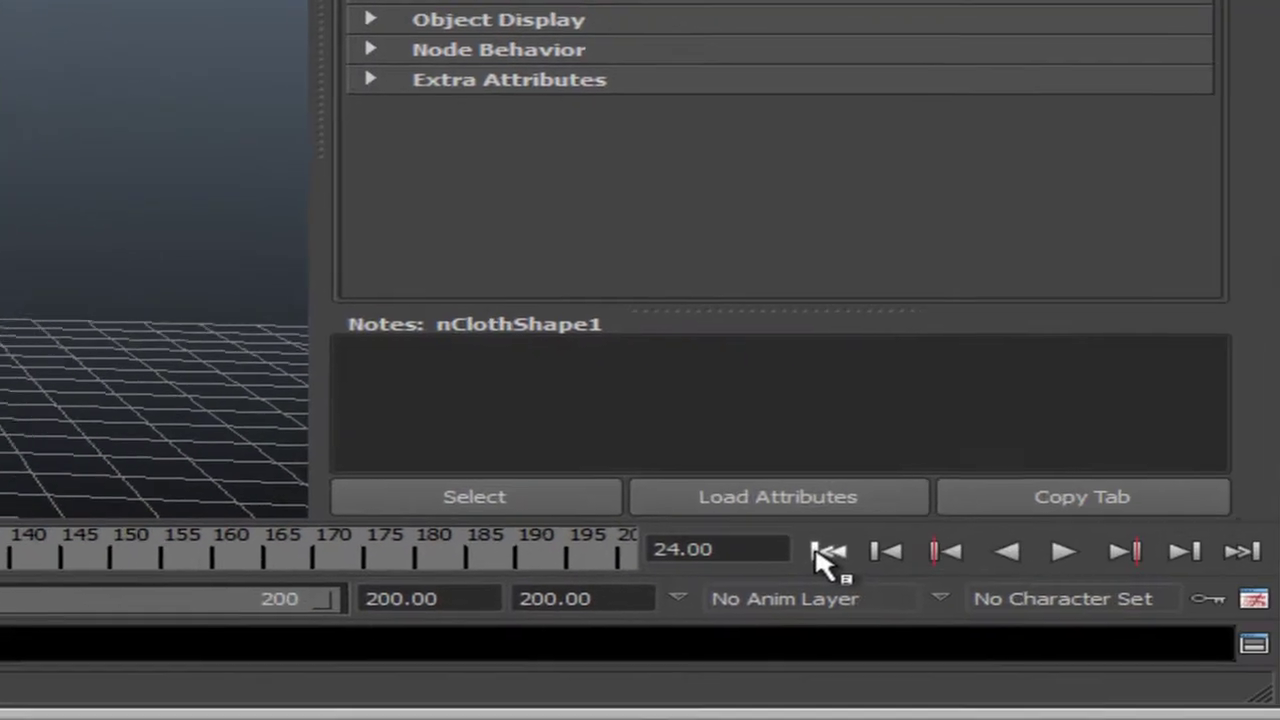
{"action": "left_click", "coordinate": [808, 553]}
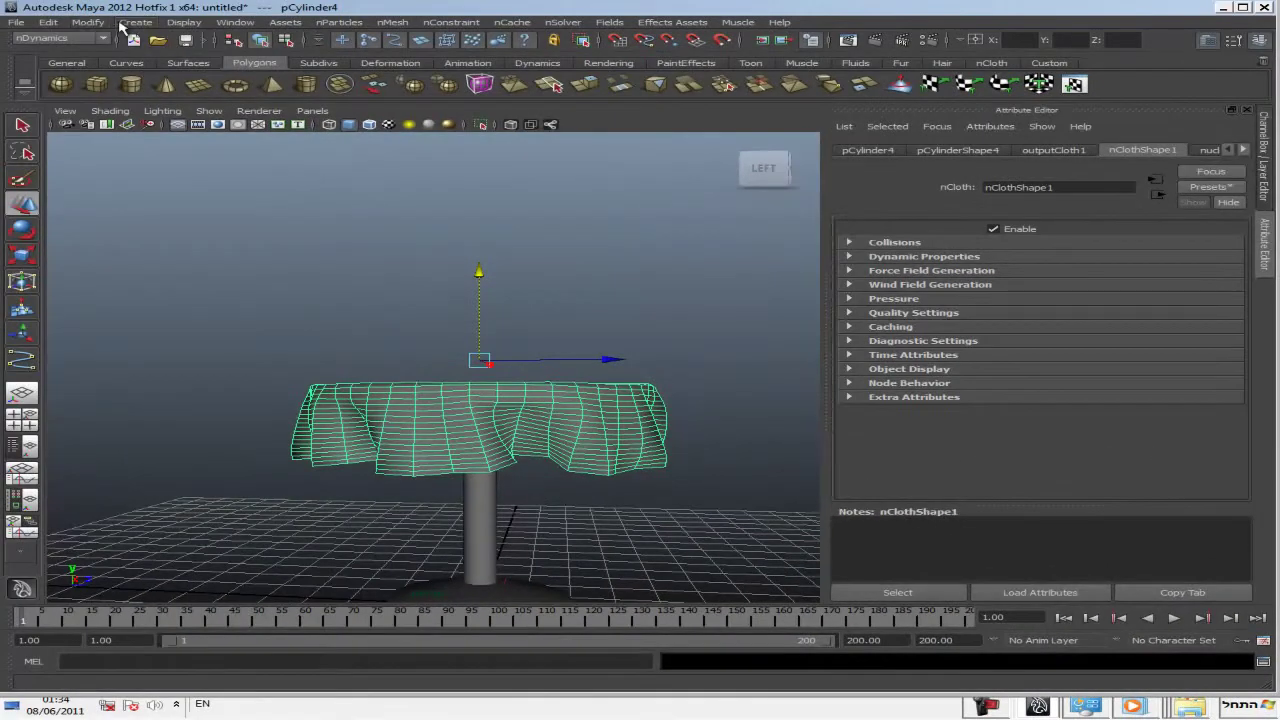
Freeze the tablecloth's transformations, delete its history, and play the simulation to confirm the drape.
{"action": "left_click", "coordinate": [81, 24]}
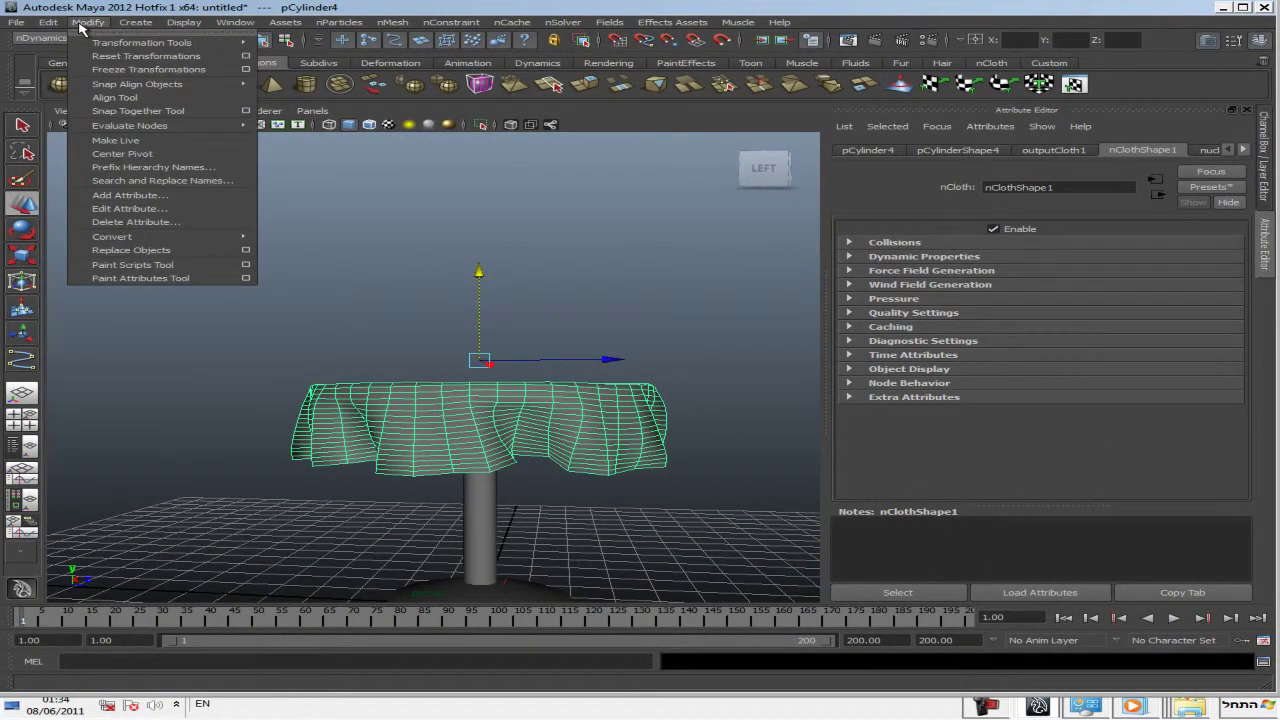
{"action": "left_click", "coordinate": [101, 71]}
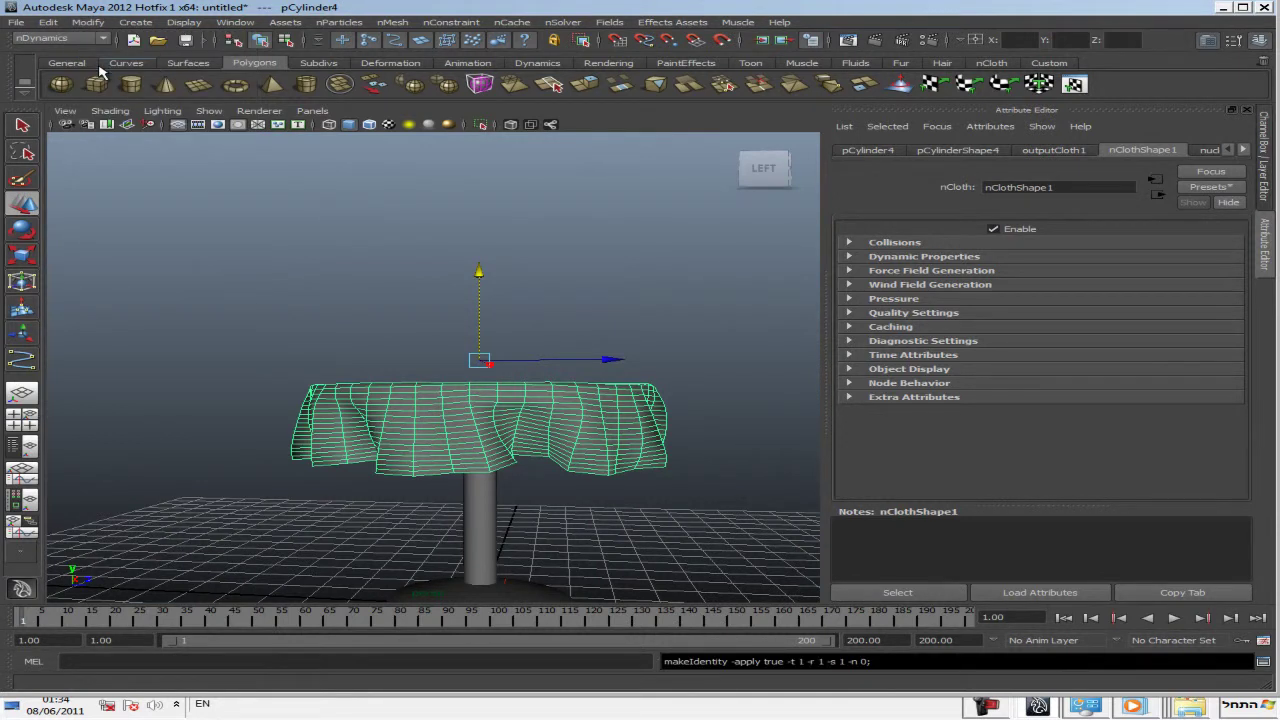
{"action": "left_click", "coordinate": [50, 22]}
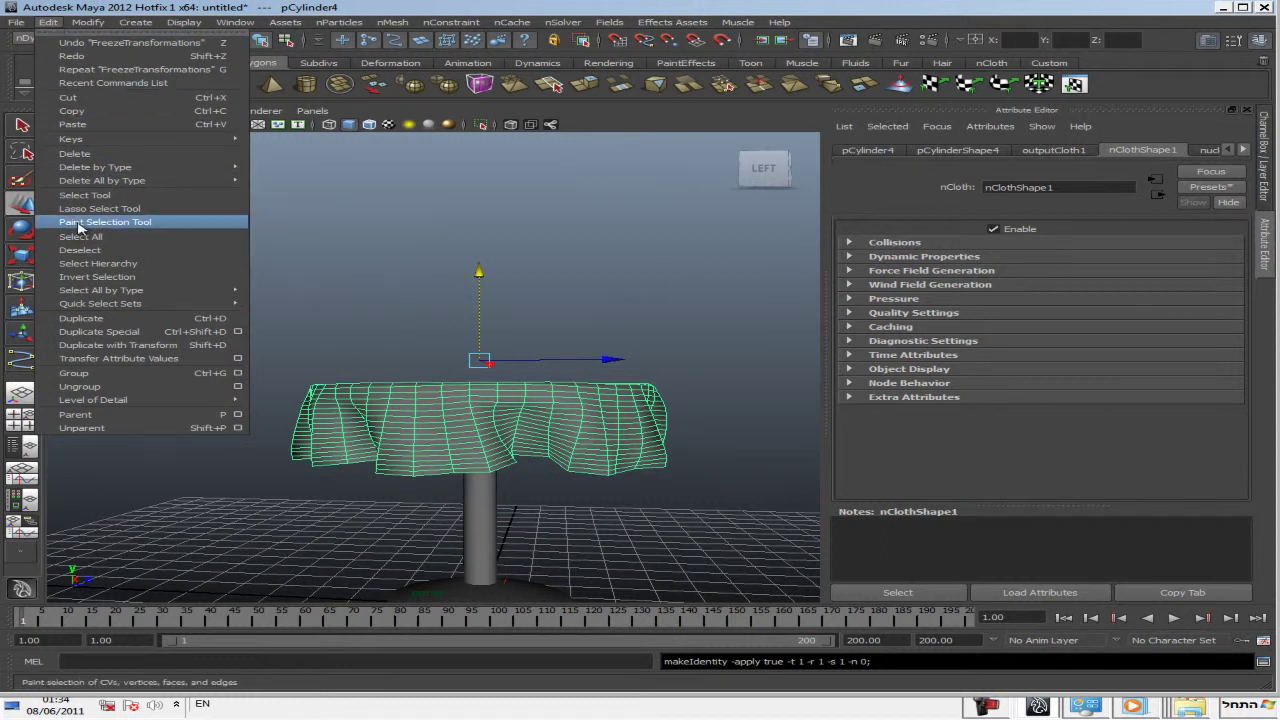
{"action": "mouse_move", "coordinate": [95, 167]}
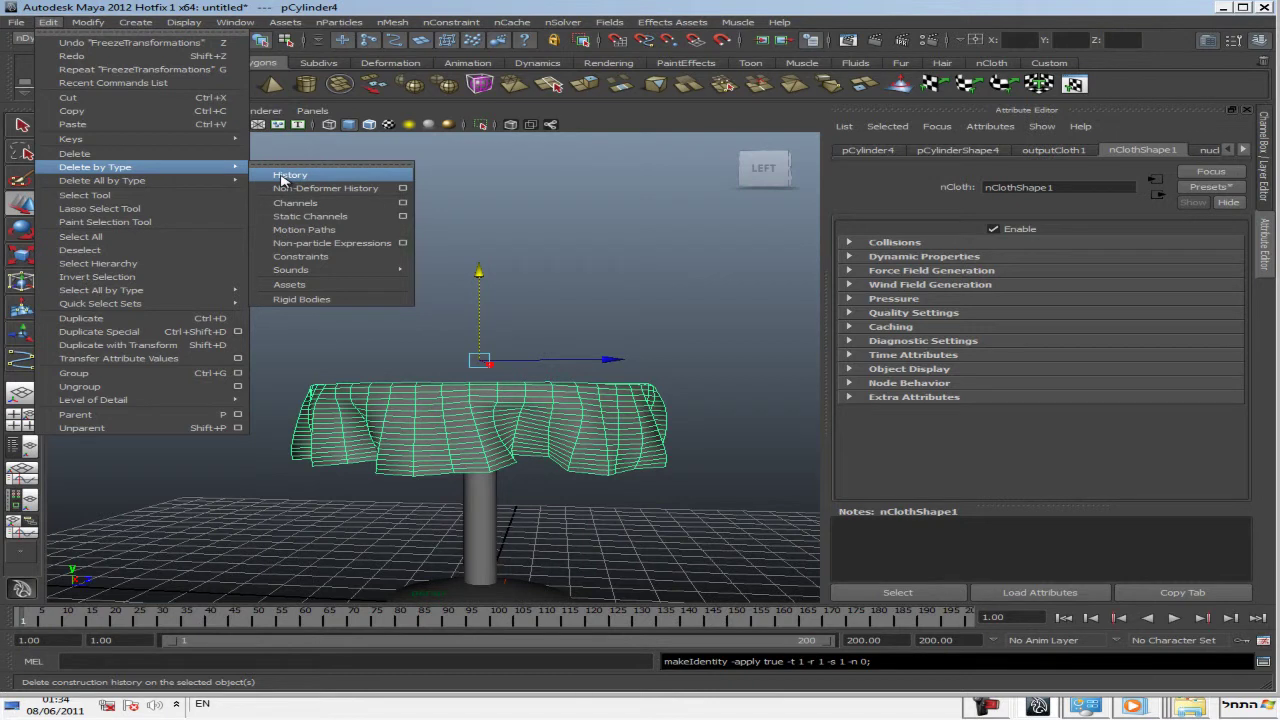
{"action": "left_click", "coordinate": [283, 178]}
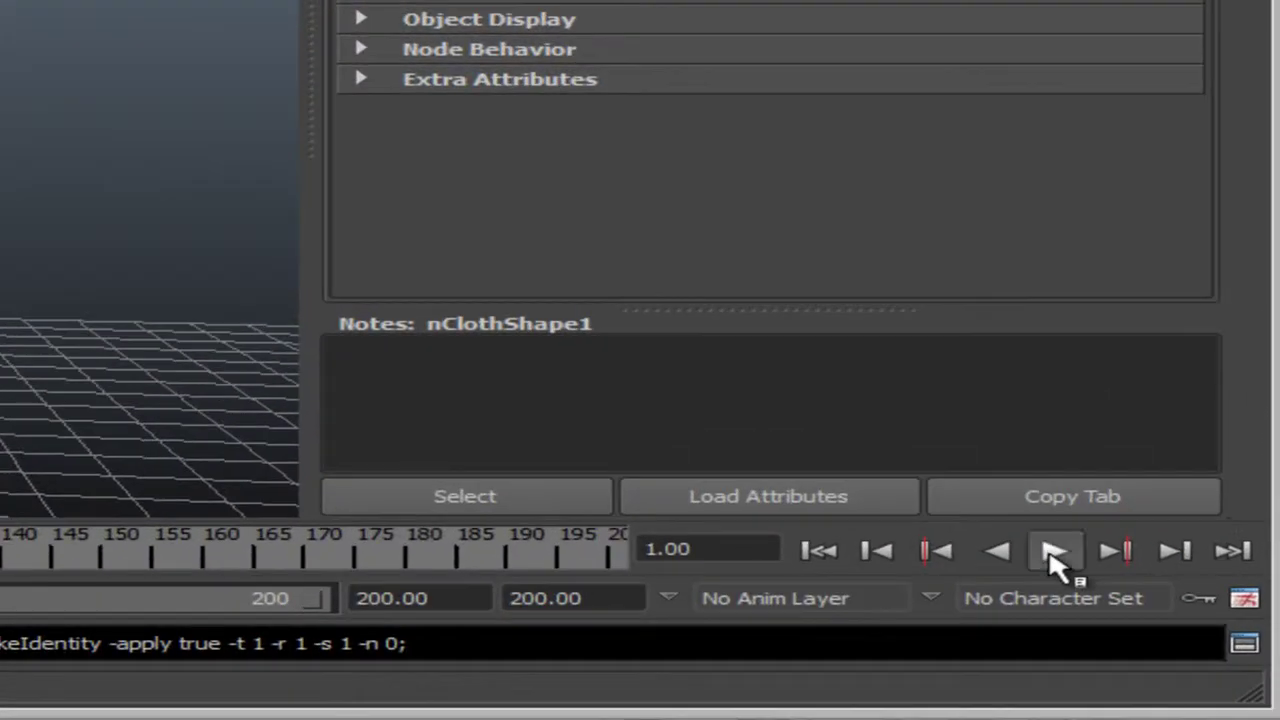
{"action": "left_click", "coordinate": [1064, 558]}
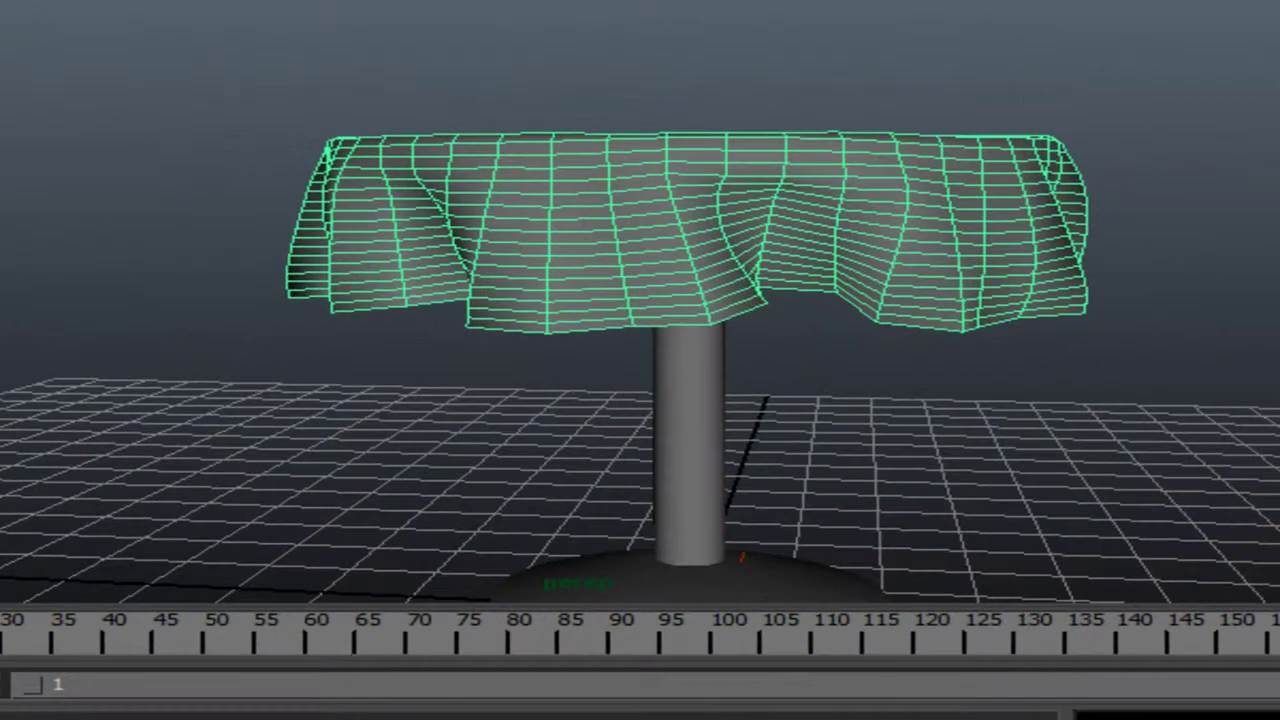
Stop playback and orbit and zoom around the draped tablecloth, viewing it from above, below and the side.
{"action": "key", "text": "w"}
{"action": "scroll", "coordinate": [920, 195], "scroll_direction": "down", "scroll_amount": 2}
{"action": "mouse_move", "coordinate": [928, 186]}
{"action": "left_mouse_down", "text": "alt"}
{"action": "mouse_move", "coordinate": [729, 200]}
{"action": "mouse_move", "coordinate": [823, 334]}
{"action": "mouse_move", "coordinate": [808, 158]}
{"action": "mouse_move", "coordinate": [629, 106]}
{"action": "mouse_move", "coordinate": [1114, 114]}
{"action": "mouse_move", "coordinate": [811, 126]}
{"action": "mouse_move", "coordinate": [255, 92]}
{"action": "mouse_move", "coordinate": [143, 129]}
{"action": "left_mouse_up", "text": "alt"}
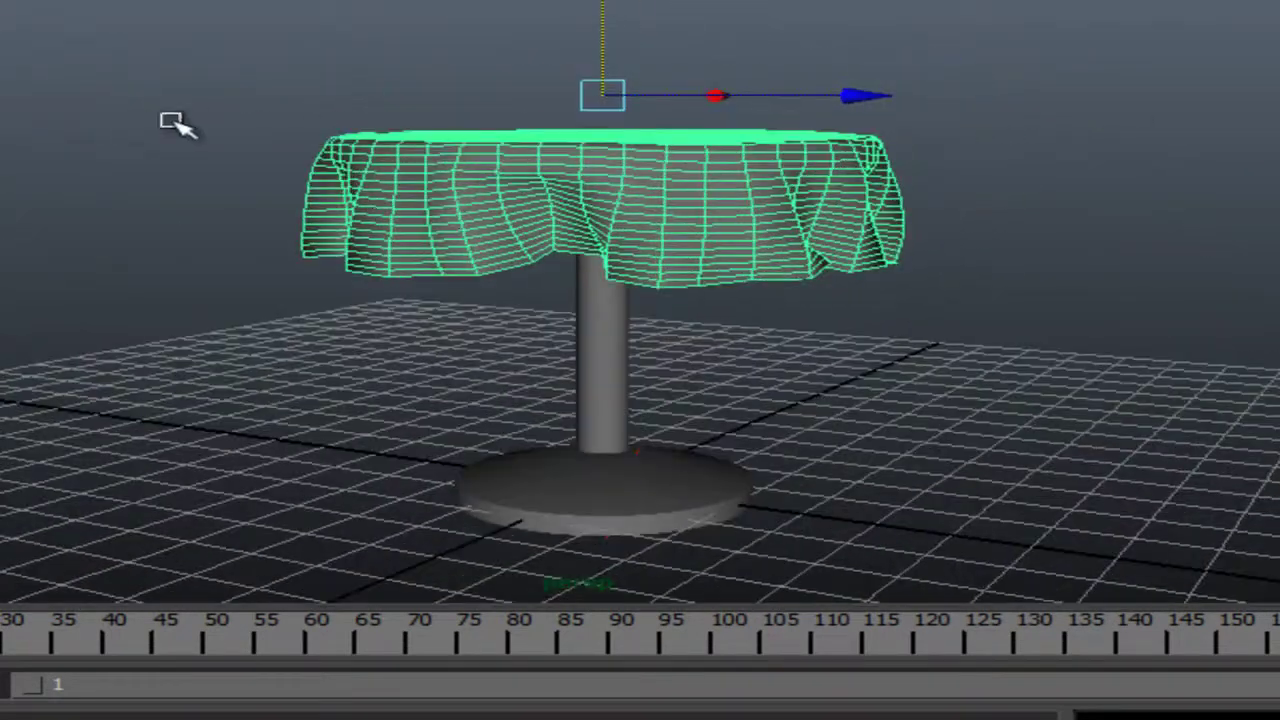
{"action": "scroll", "coordinate": [900, 249], "scroll_direction": "up", "scroll_amount": 3}
{"action": "scroll", "coordinate": [985, 230], "scroll_direction": "up", "scroll_amount": 2}
{"action": "scroll", "coordinate": [980, 228], "scroll_direction": "down", "scroll_amount": 2}
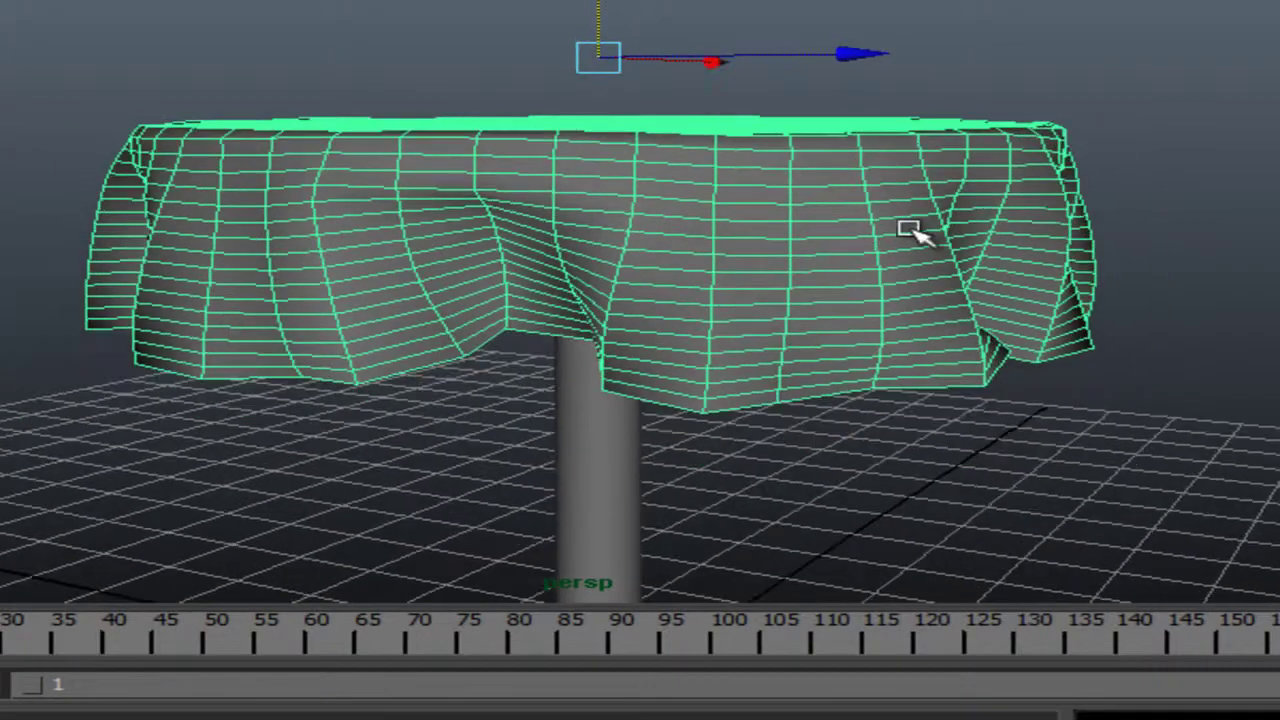
{"action": "left_click_drag", "start_coordinate": [1043, 209], "coordinate": [889, 200], "text": "alt"}
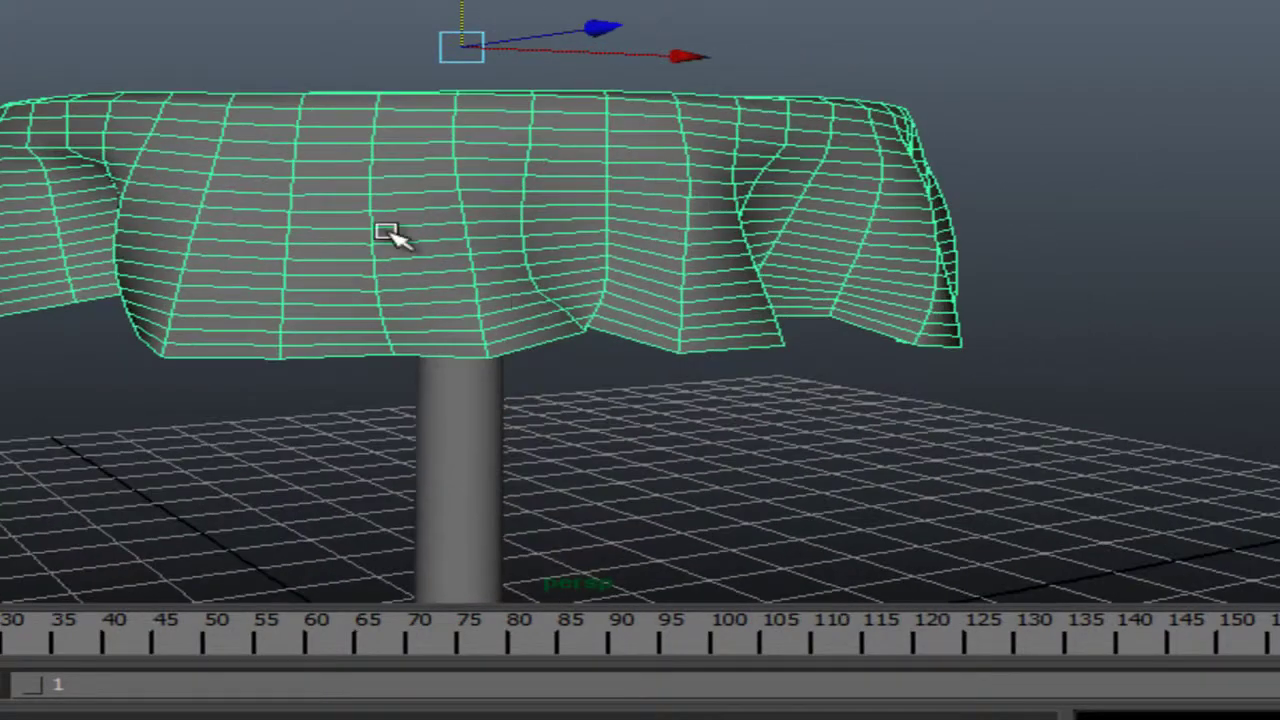
{"action": "mouse_move", "coordinate": [394, 234]}
{"action": "left_mouse_down", "text": "alt"}
{"action": "mouse_move", "coordinate": [563, 160]}
{"action": "mouse_move", "coordinate": [549, 126]}
{"action": "mouse_move", "coordinate": [357, 197]}
{"action": "mouse_move", "coordinate": [357, 243]}
{"action": "left_mouse_up", "text": "alt"}
{"action": "scroll", "coordinate": [470, 213], "scroll_direction": "up", "scroll_amount": 2}
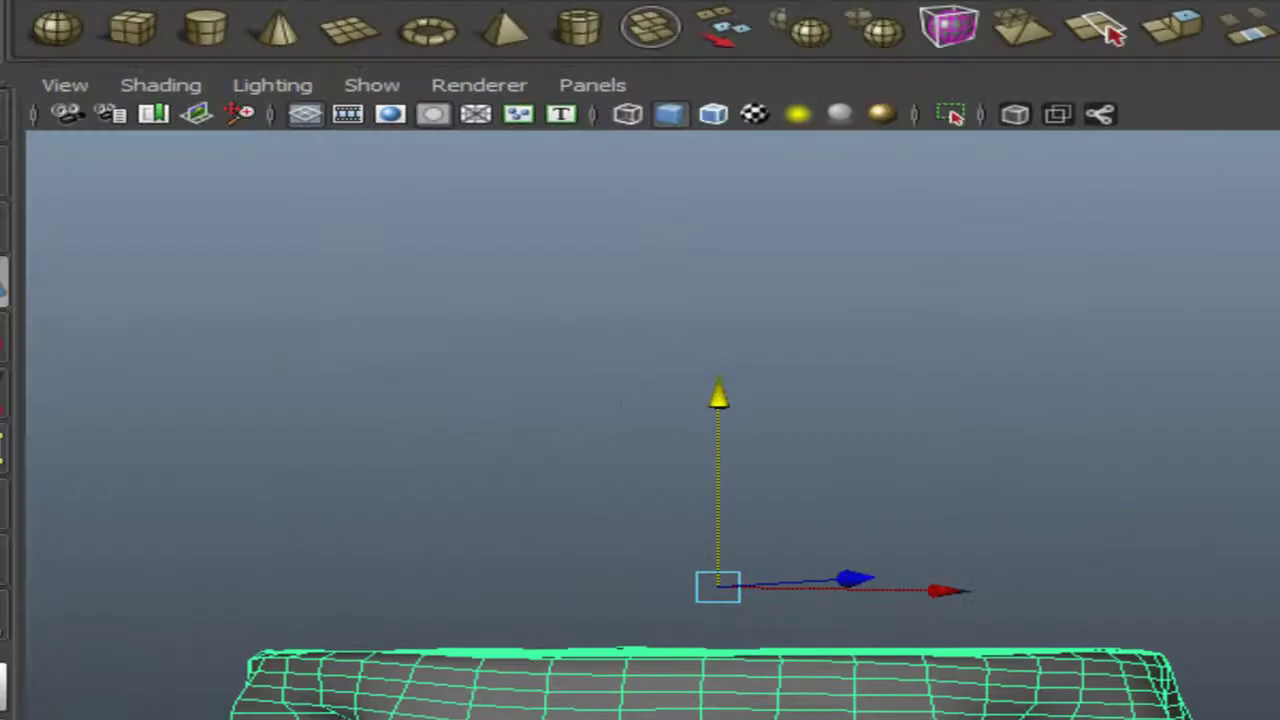
{"action": "left_click", "coordinate": [222, 83]}
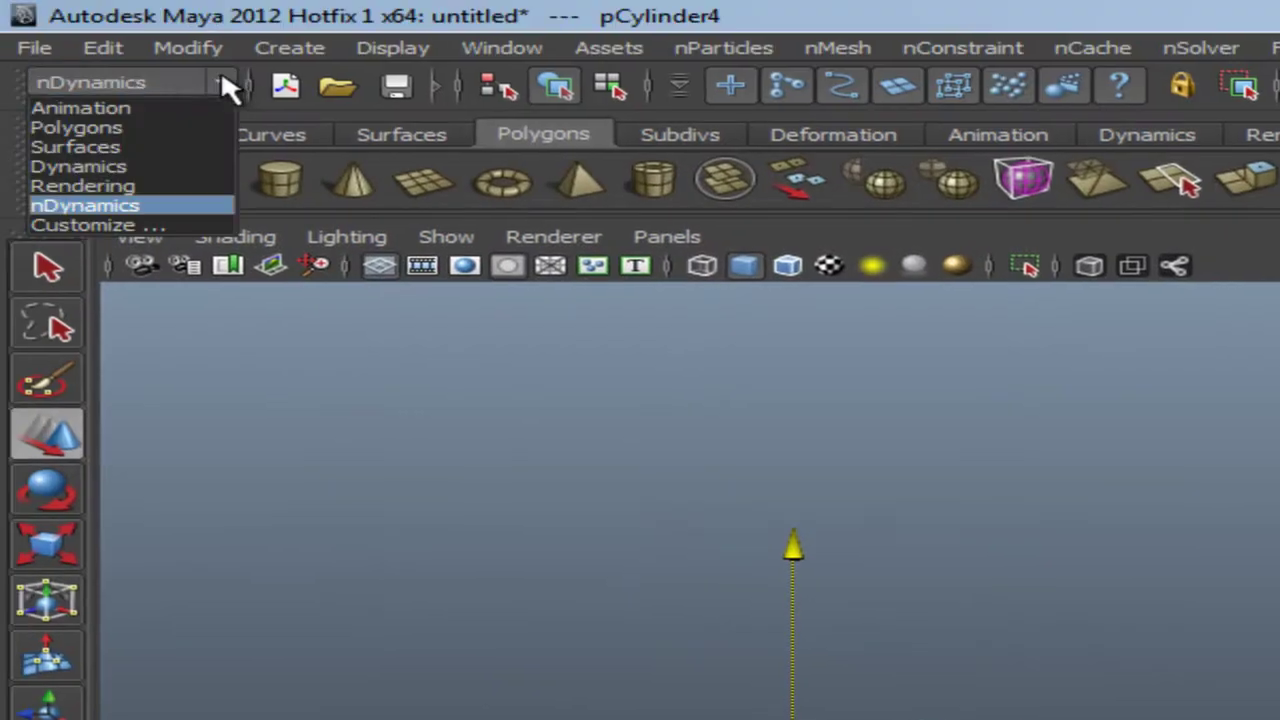
Switch to the Polygons menu set, apply Mesh > Smooth to the tablecloth, and orbit to a front view.
{"action": "left_click", "coordinate": [114, 128]}
{"action": "left_click", "coordinate": [795, 50]}
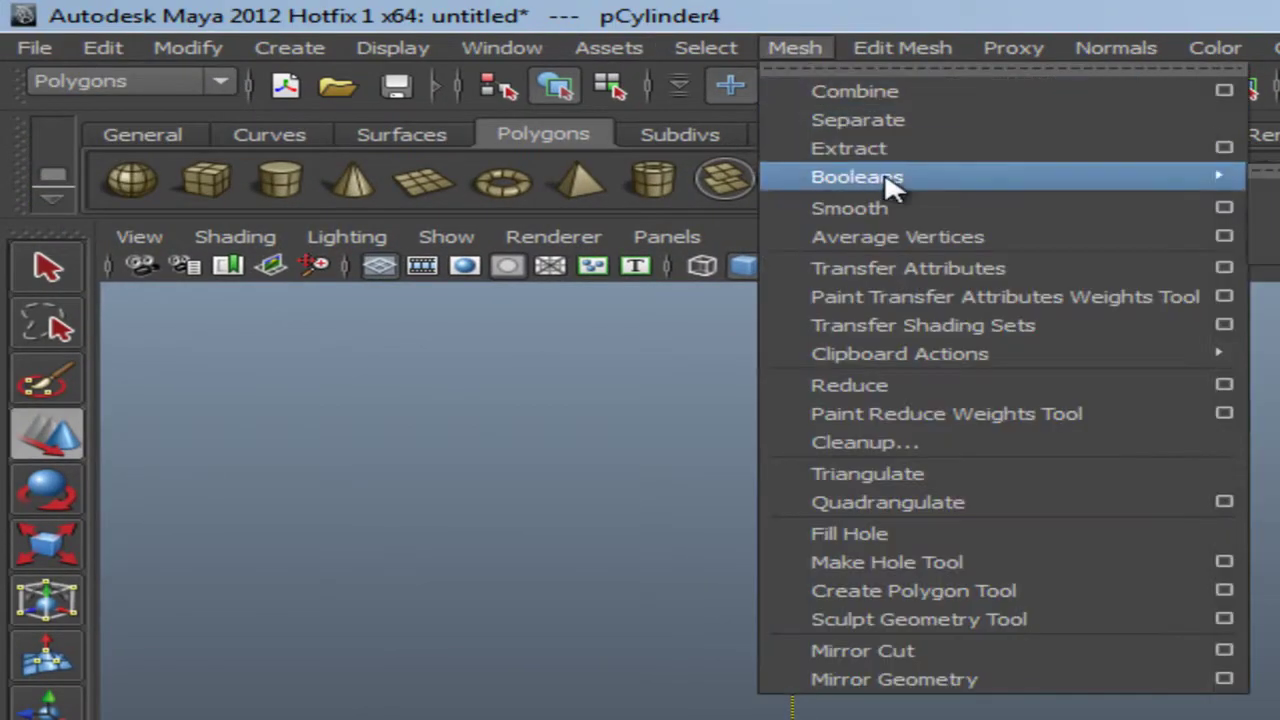
{"action": "left_click", "coordinate": [917, 212]}
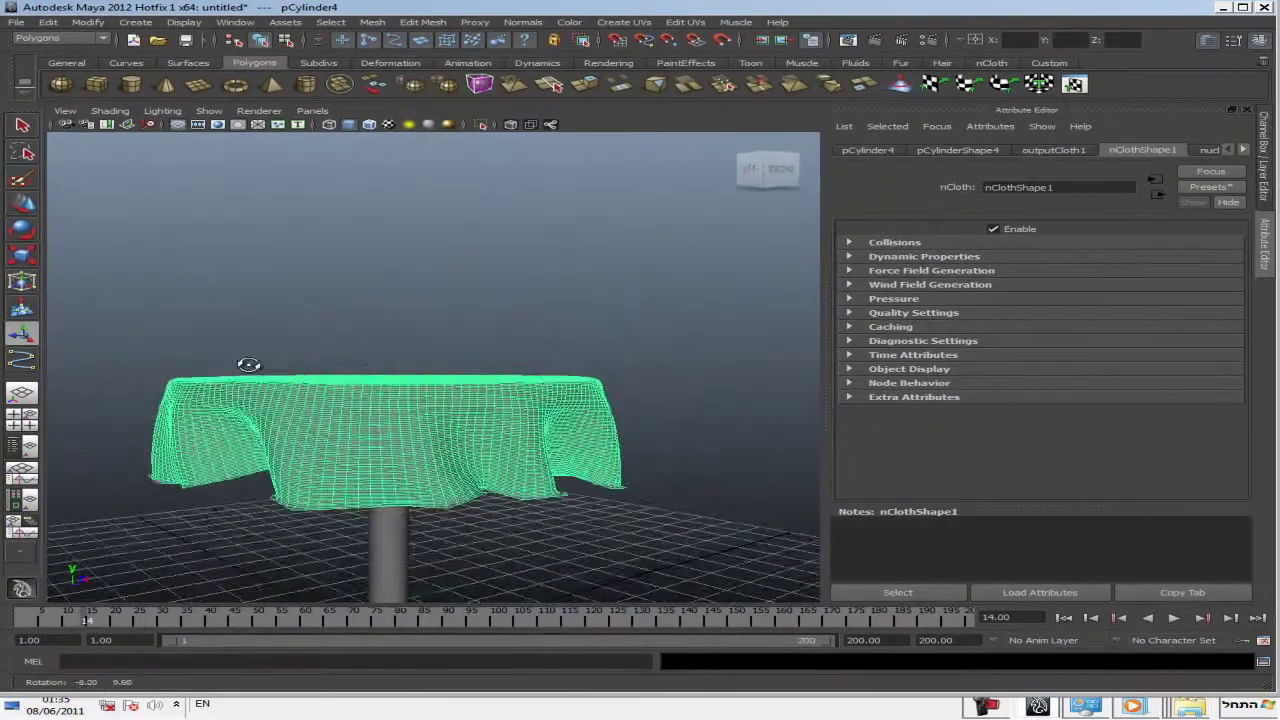
{"action": "mouse_move", "coordinate": [243, 363]}
{"action": "left_mouse_down", "text": "alt"}
{"action": "mouse_move", "coordinate": [543, 300]}
{"action": "mouse_move", "coordinate": [585, 302]}
{"action": "mouse_move", "coordinate": [569, 443]}
{"action": "mouse_move", "coordinate": [674, 386]}
{"action": "mouse_move", "coordinate": [717, 380]}
{"action": "mouse_move", "coordinate": [422, 397]}
{"action": "mouse_move", "coordinate": [429, 380]}
{"action": "mouse_move", "coordinate": [429, 406]}
{"action": "mouse_move", "coordinate": [349, 449]}
{"action": "mouse_move", "coordinate": [446, 442]}
{"action": "mouse_move", "coordinate": [428, 443]}
{"action": "left_mouse_up", "text": "alt"}
{"action": "middle_click_drag", "start_coordinate": [428, 443], "coordinate": [563, 457], "text": "alt"}
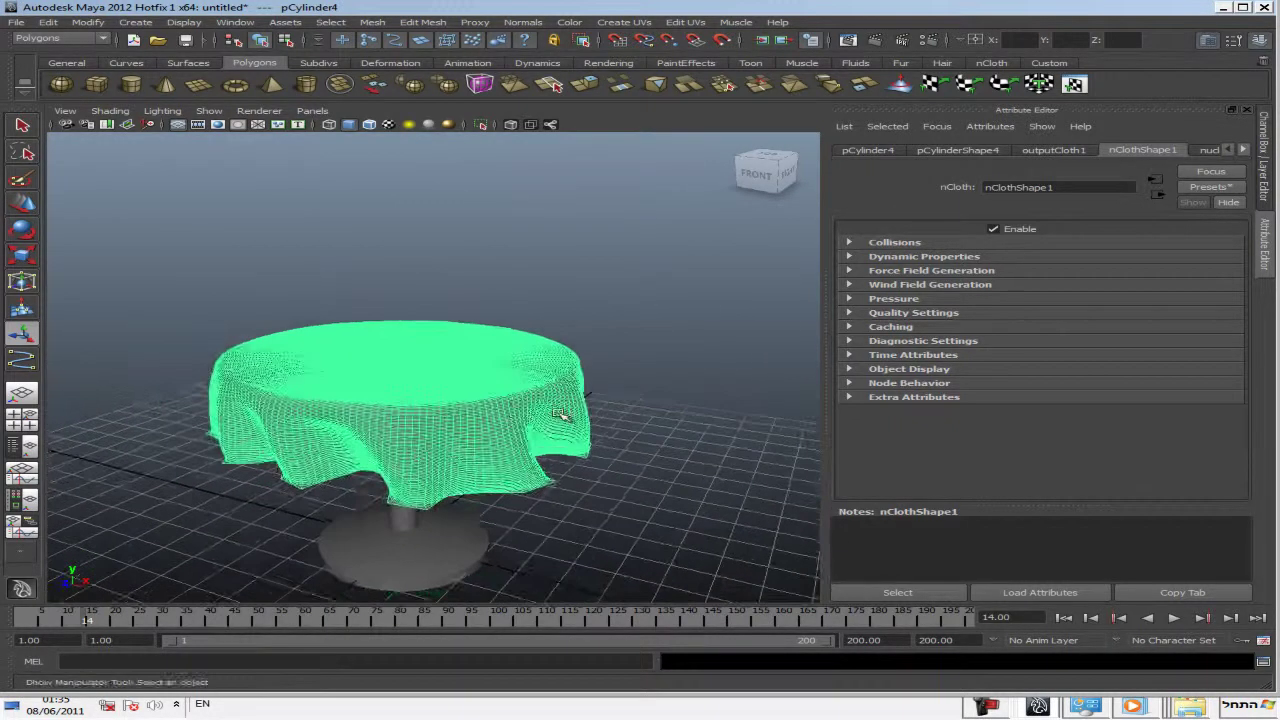
{"action": "right_click_drag", "start_coordinate": [563, 457], "coordinate": [420, 406], "text": "alt"}
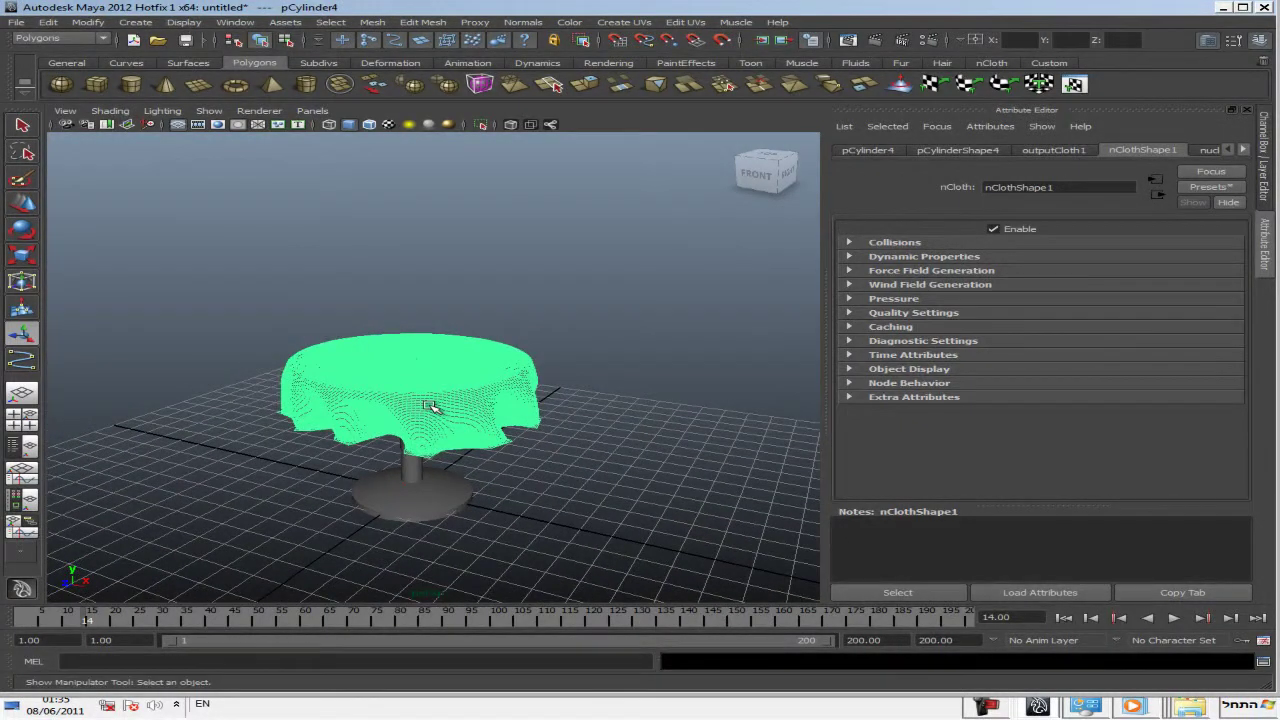
{"action": "left_click_drag", "start_coordinate": [424, 407], "coordinate": [557, 394], "text": "alt"}
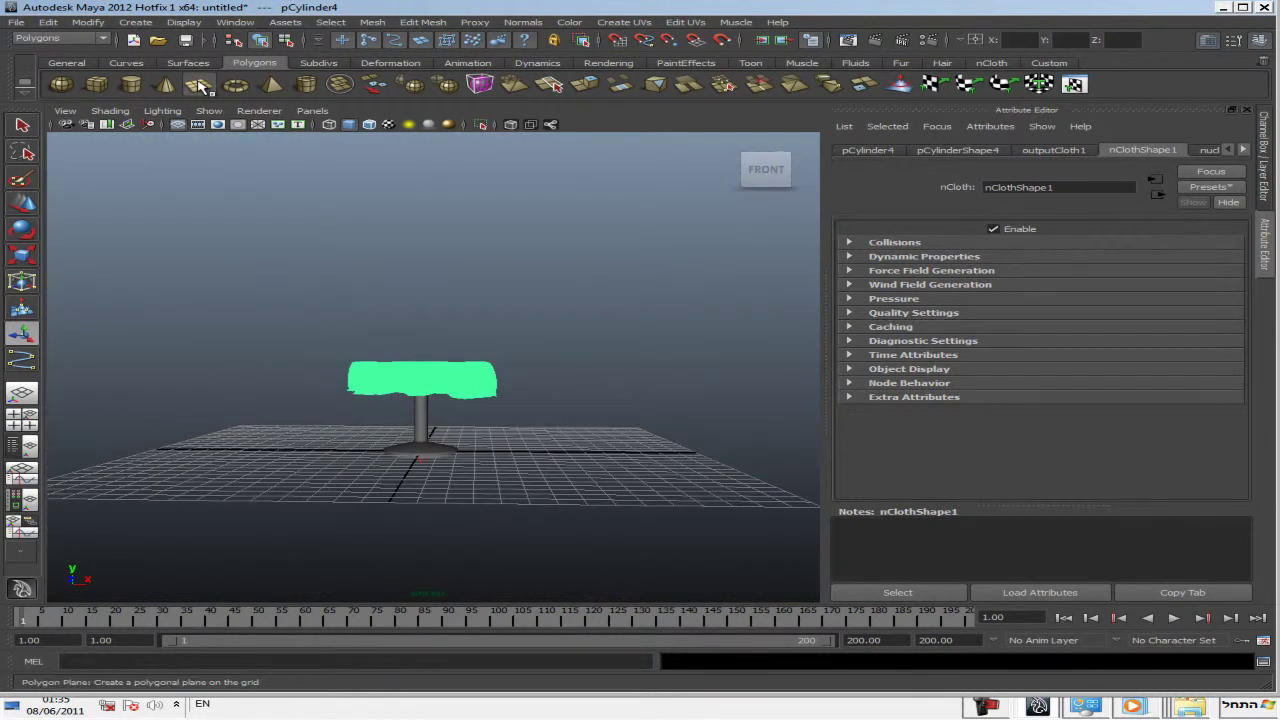
Create a polygon plane under the table and scale it up into a large ground plane.
{"action": "left_click", "coordinate": [199, 85]}
{"action": "left_click", "coordinate": [22, 253]}
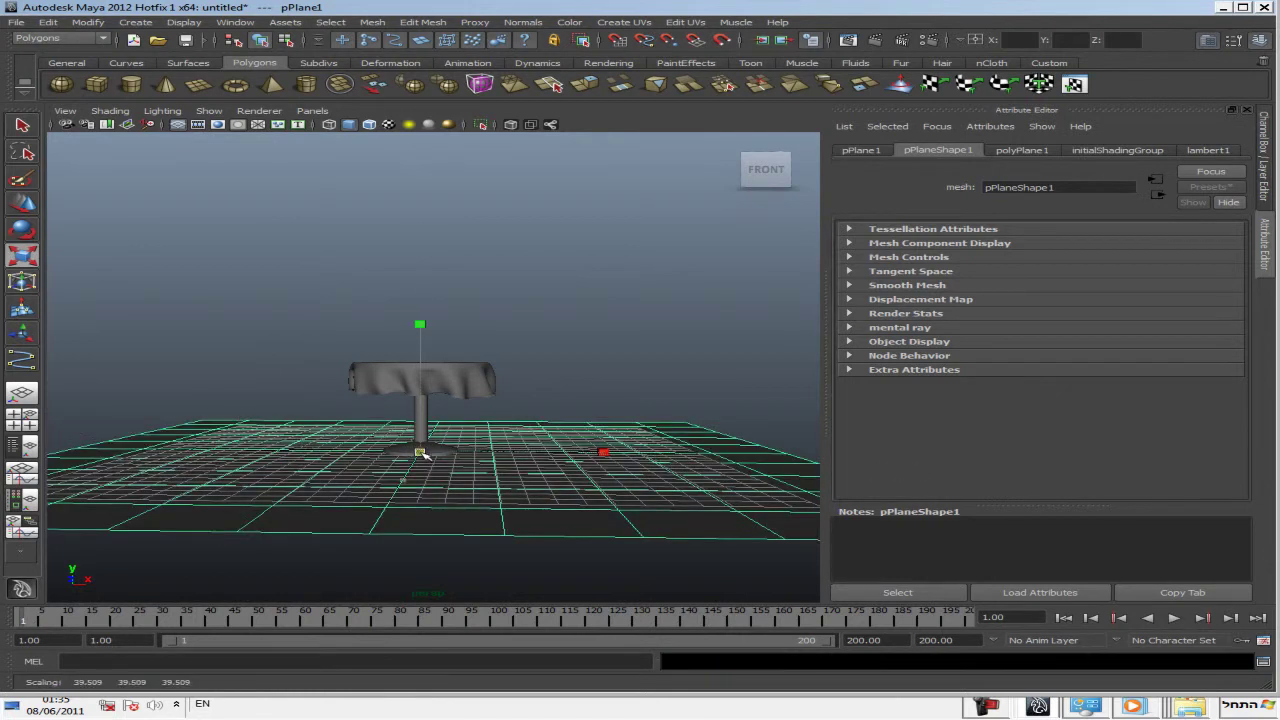
{"action": "mouse_move", "coordinate": [480, 449]}
{"action": "left_mouse_down", "text": "alt"}
{"action": "mouse_move", "coordinate": [371, 523]}
{"action": "mouse_move", "coordinate": [277, 466]}
{"action": "mouse_move", "coordinate": [296, 459]}
{"action": "left_mouse_up", "text": "alt"}
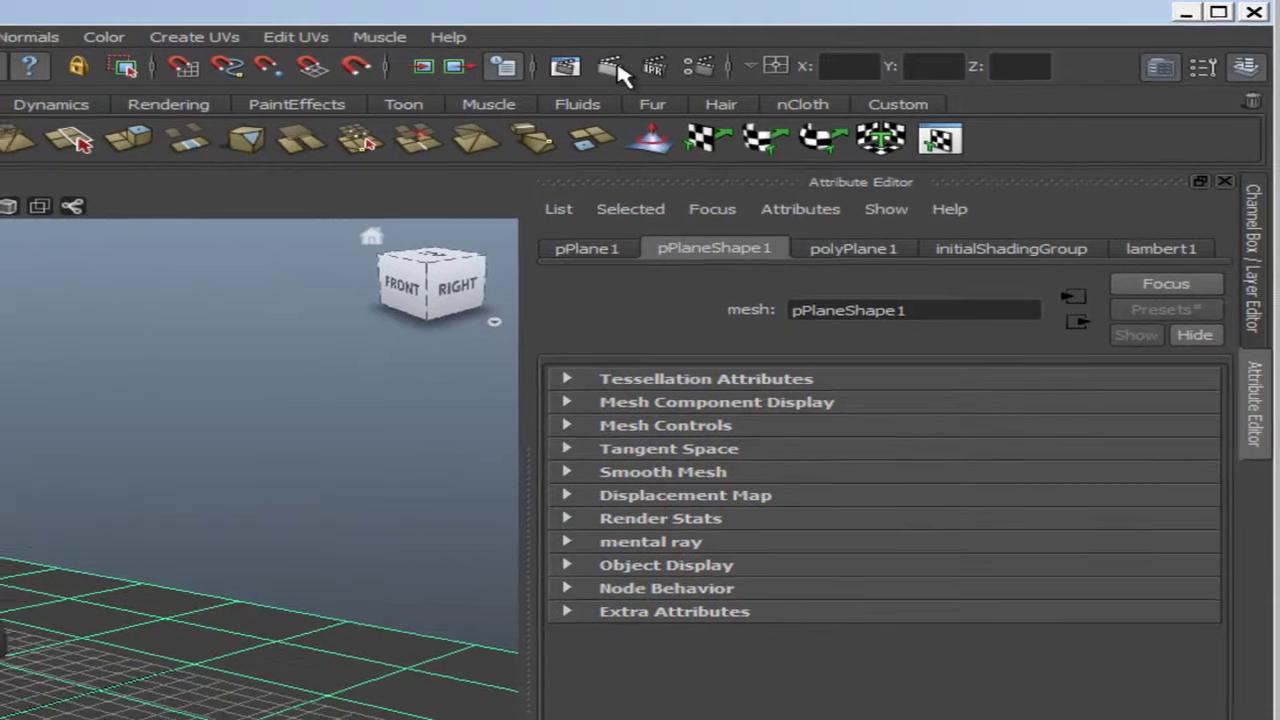
Render the current frame in mental ray to check the table's shadow, then close Render View.
{"action": "left_click", "coordinate": [612, 66]}
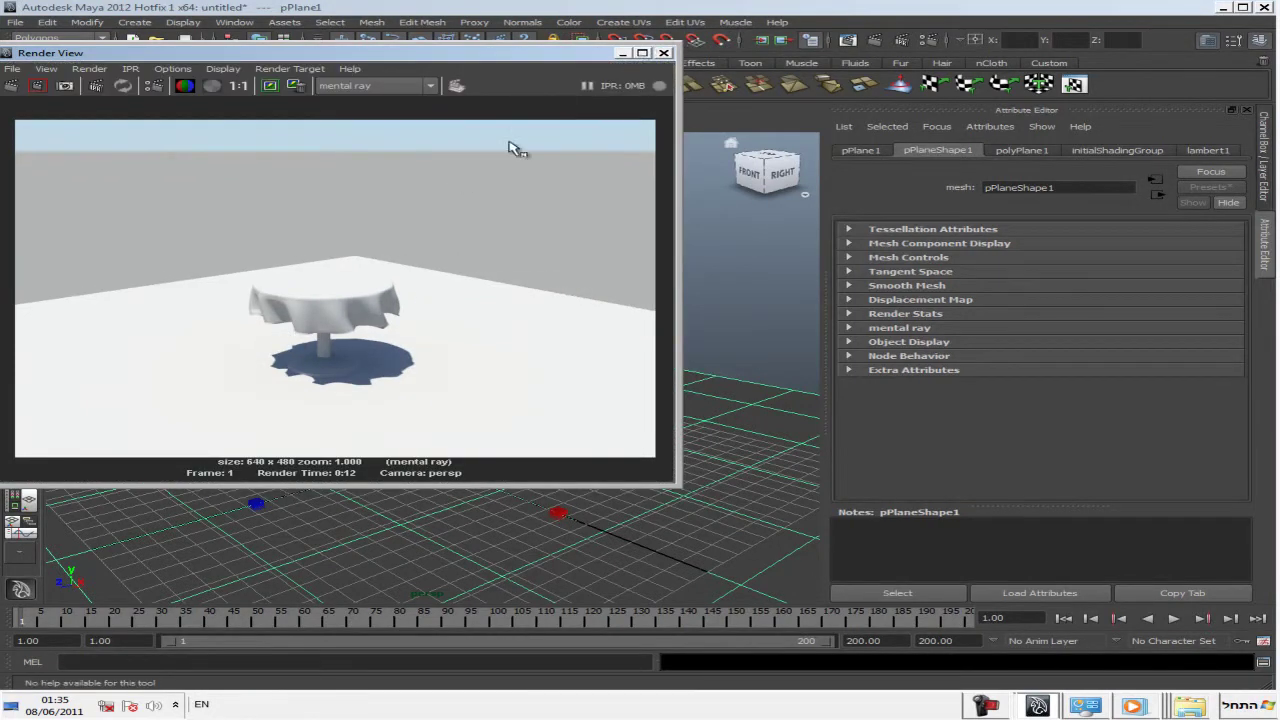
{"action": "middle_click_drag", "start_coordinate": [520, 134], "coordinate": [528, 127], "text": "alt"}
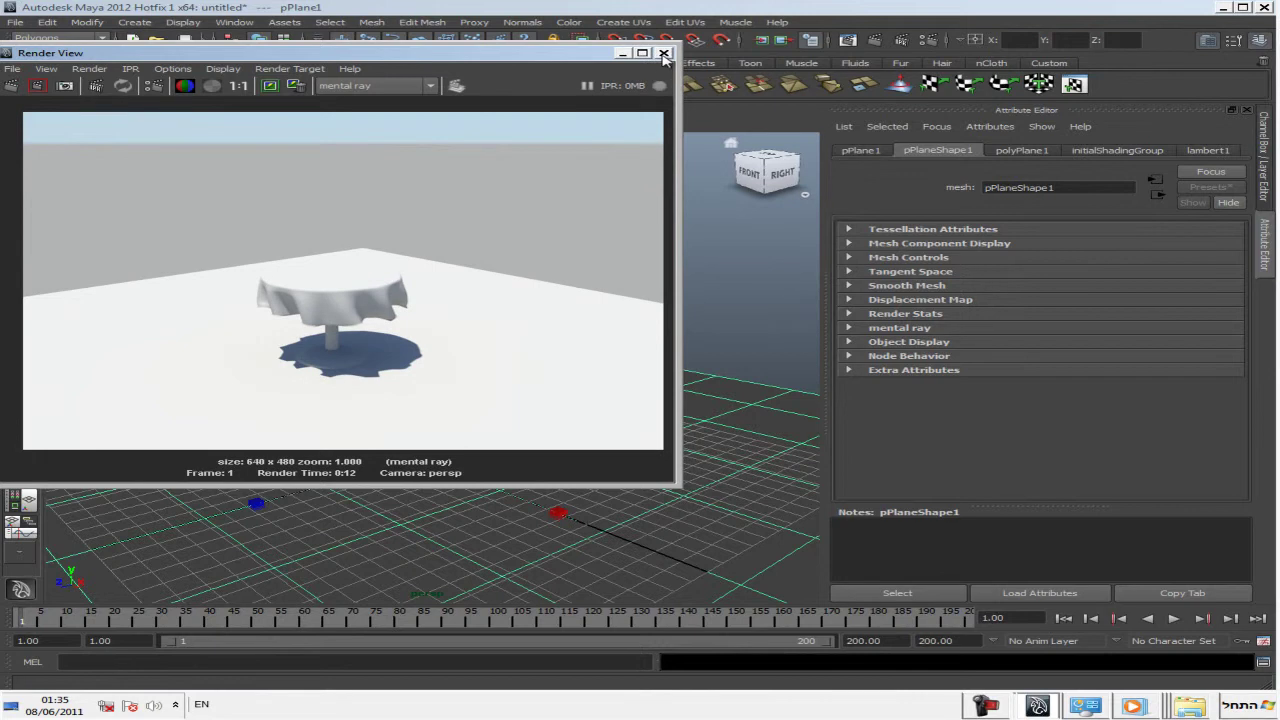
{"action": "left_click", "coordinate": [664, 54]}
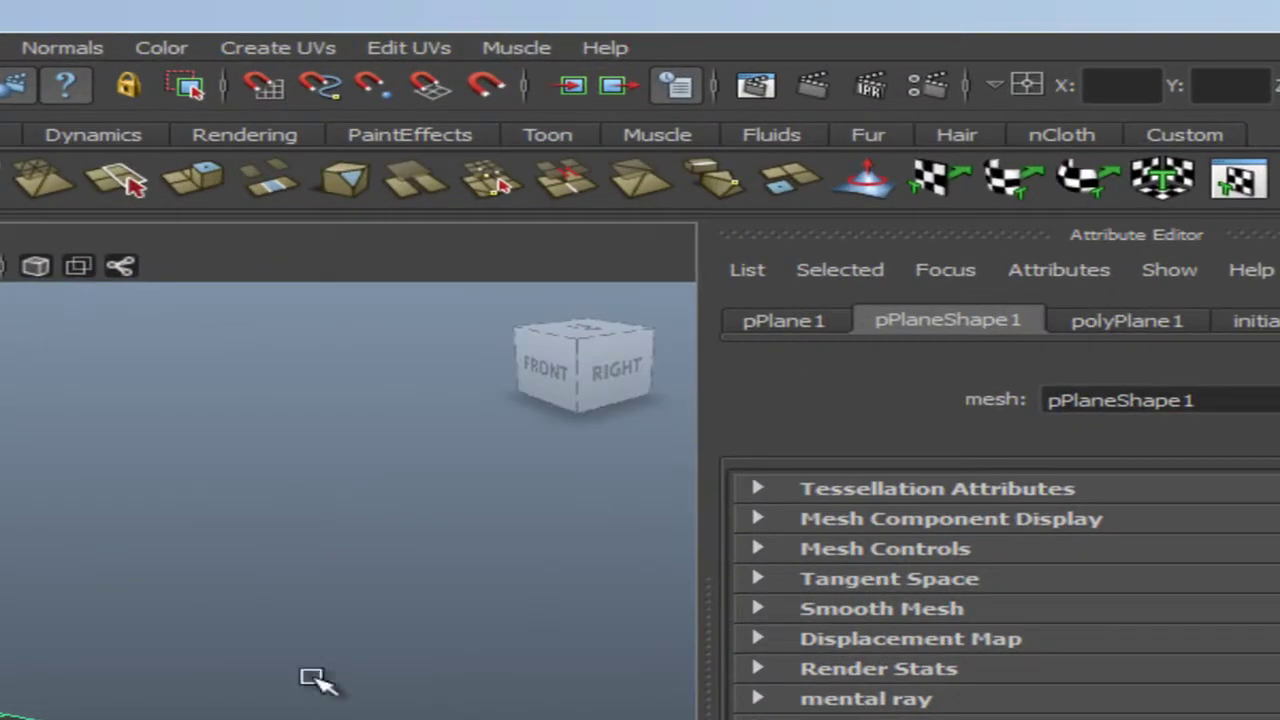
Keep mental ray as renderer with reflections and refractions 10, trace depth 20, max sample level 3.
{"action": "left_click", "coordinate": [938, 84]}
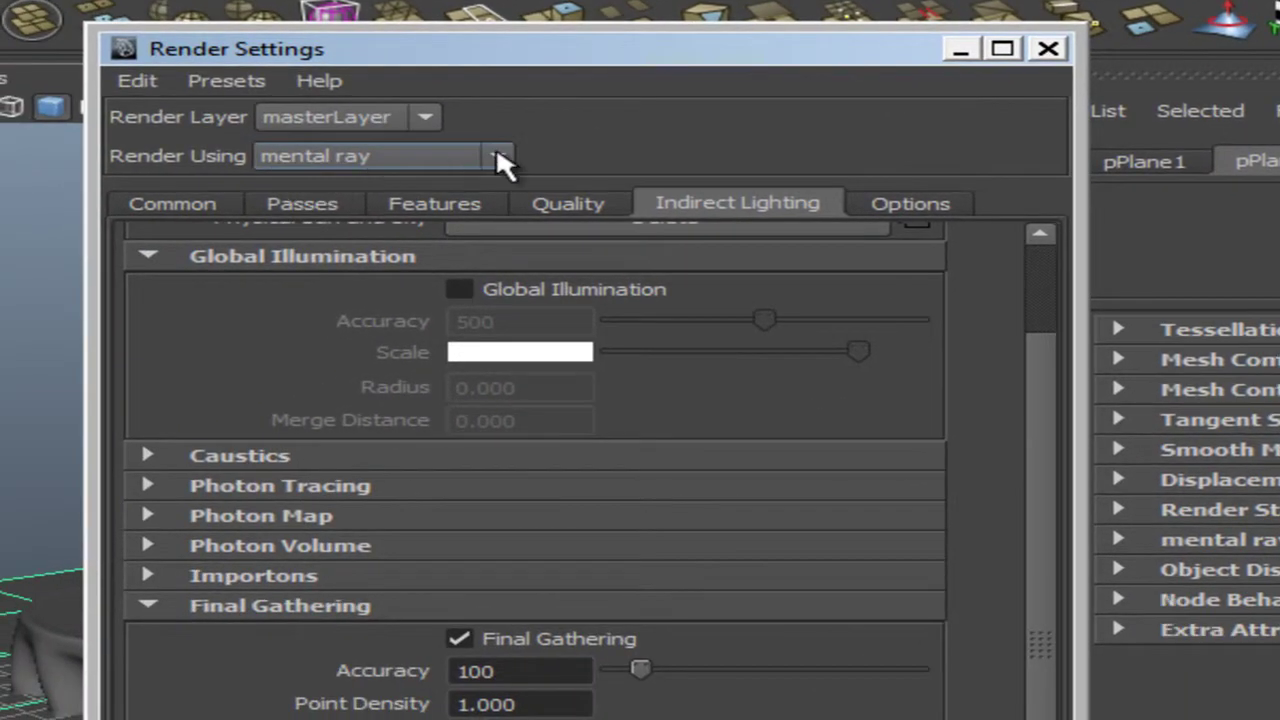
{"action": "left_click", "coordinate": [497, 155]}
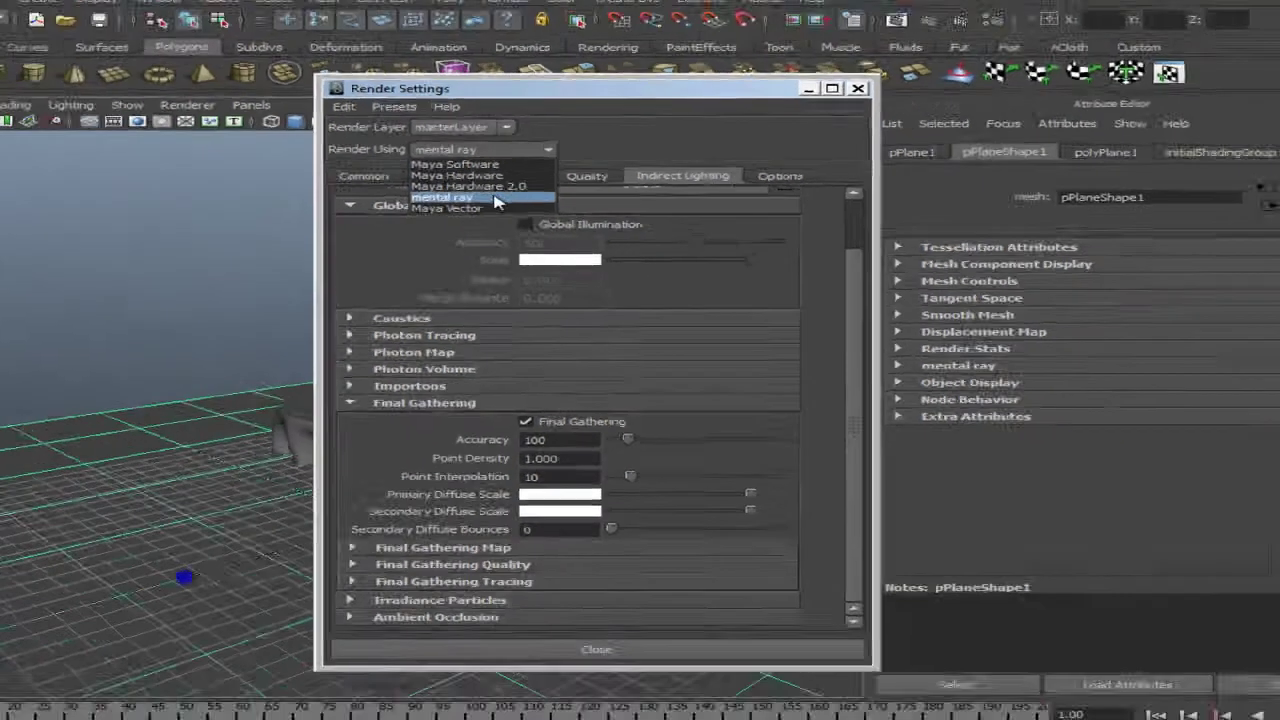
{"action": "left_click", "coordinate": [514, 190]}
{"action": "scroll", "coordinate": [706, 287], "scroll_direction": "up", "scroll_amount": 2}
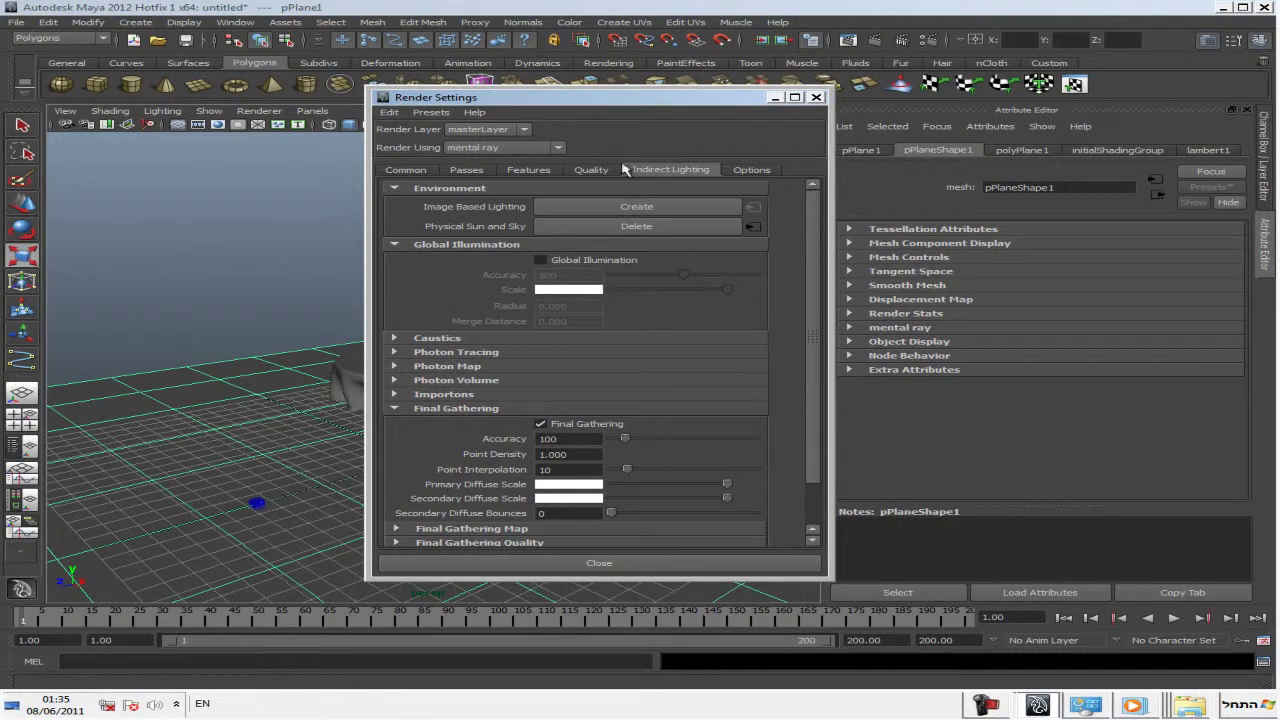
{"action": "left_click", "coordinate": [592, 170]}
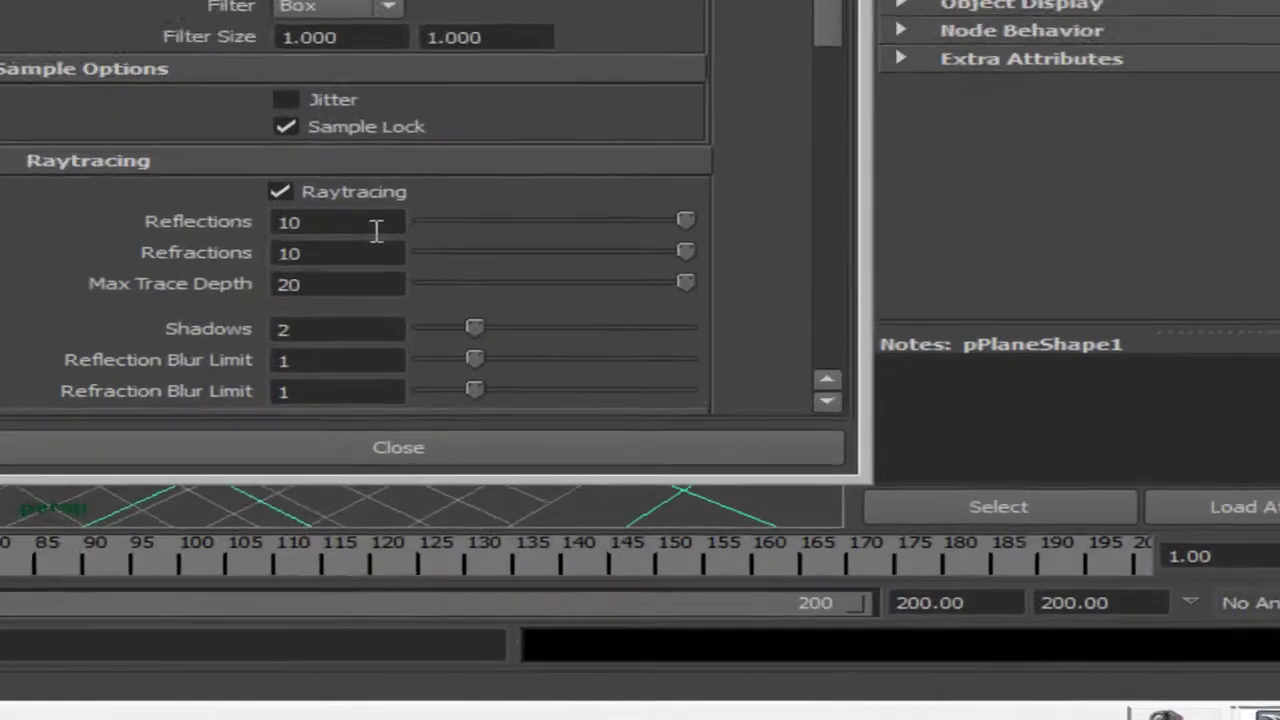
{"action": "left_click_drag", "start_coordinate": [585, 451], "coordinate": [489, 452]}
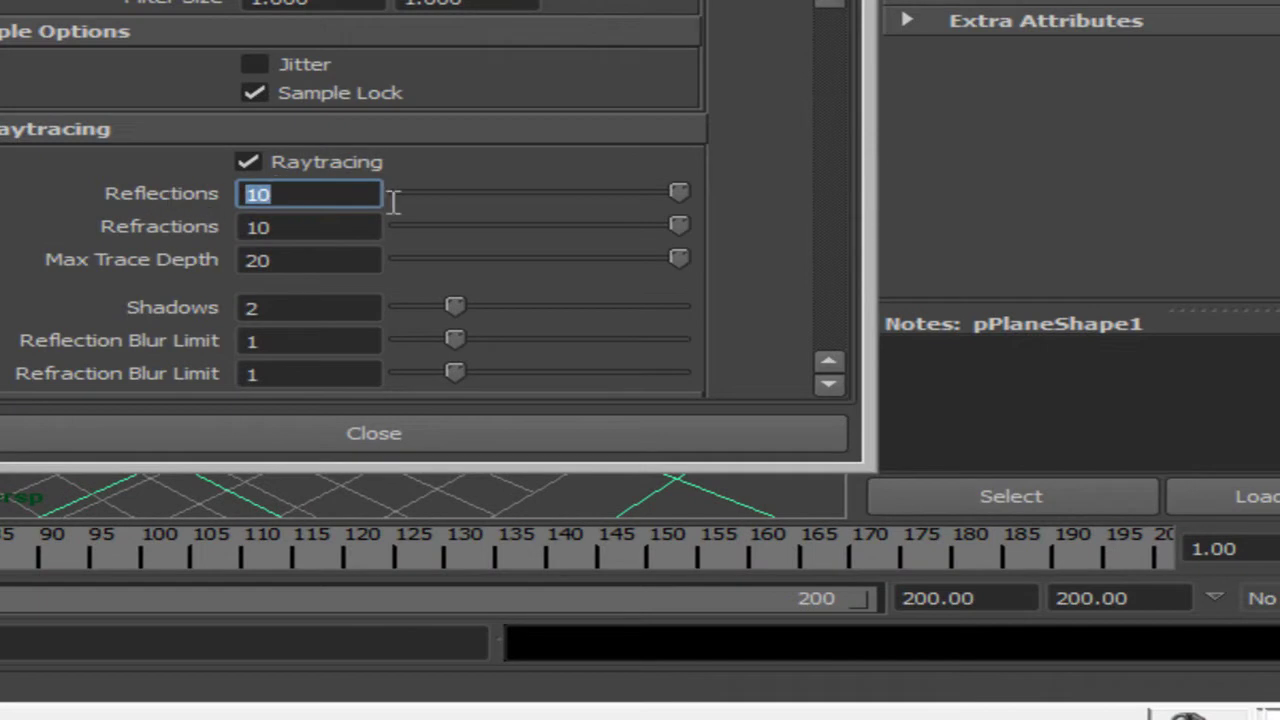
{"action": "left_click_drag", "start_coordinate": [351, 224], "coordinate": [221, 260]}
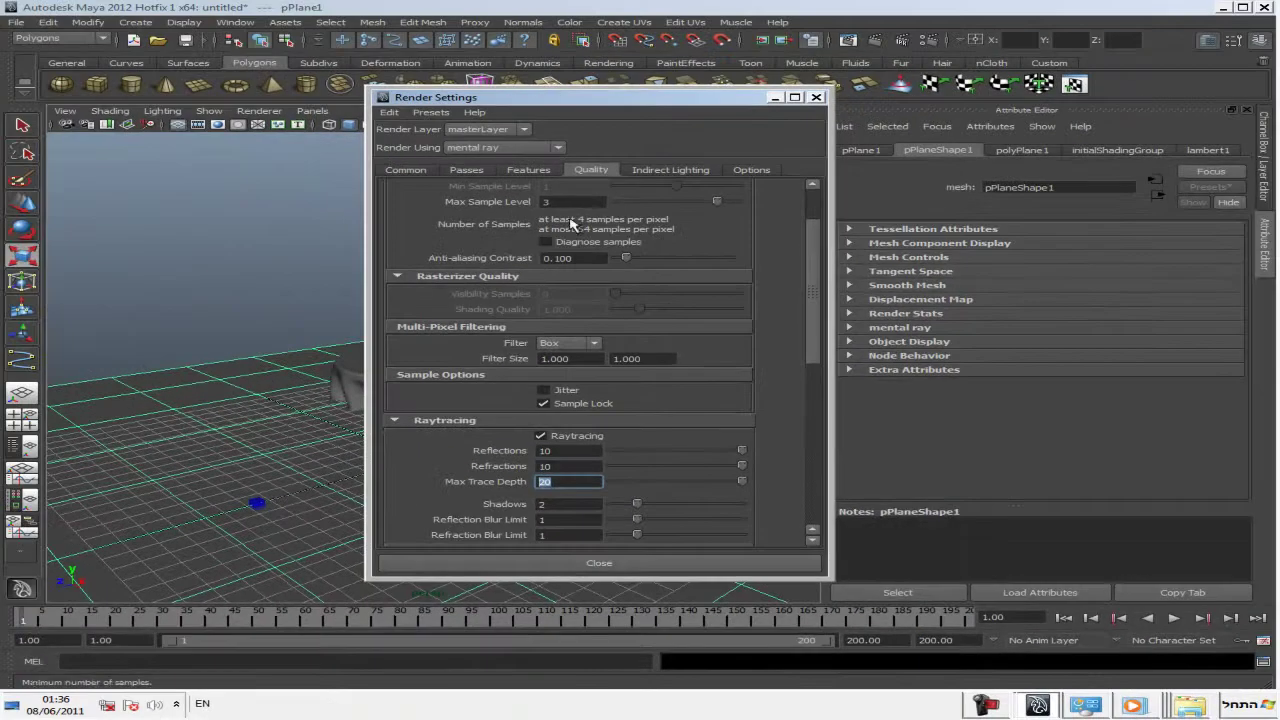
{"action": "left_click", "coordinate": [547, 201]}
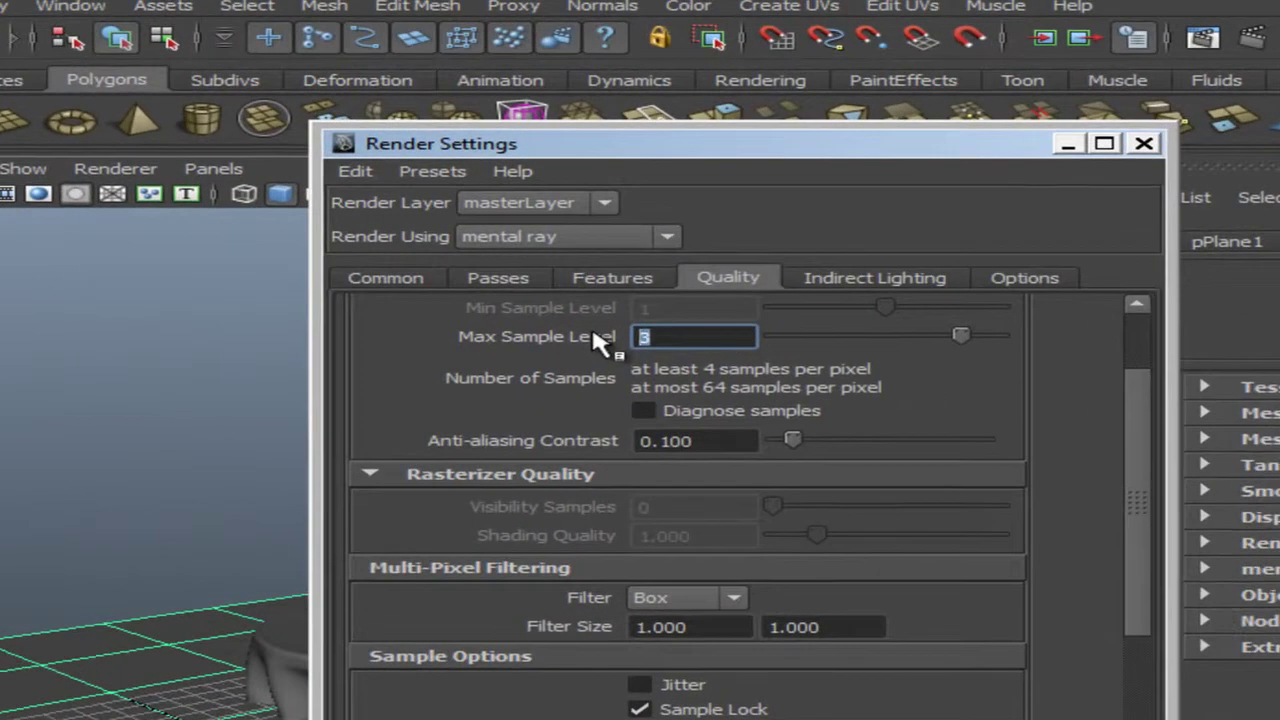
{"action": "left_click", "coordinate": [886, 274]}
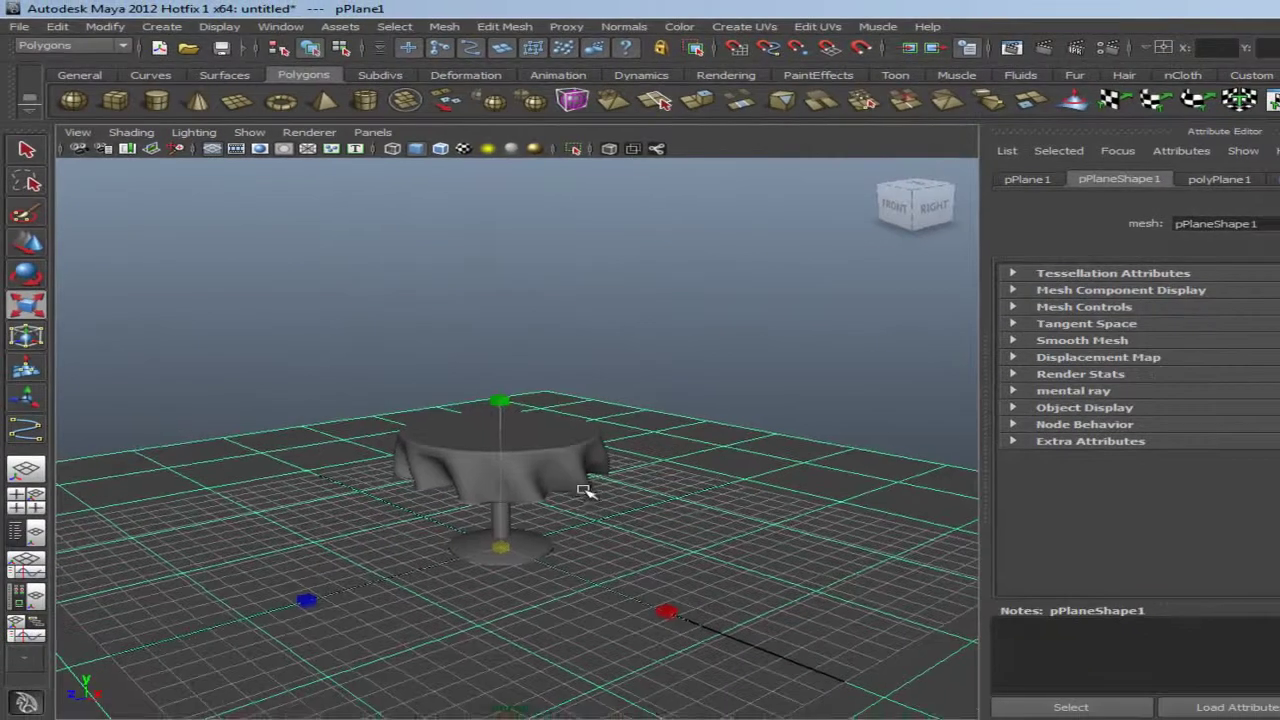
Re-render the smoothed draped table in mental ray, view the image maximized, then close Render View.
{"action": "left_click", "coordinate": [1043, 47]}
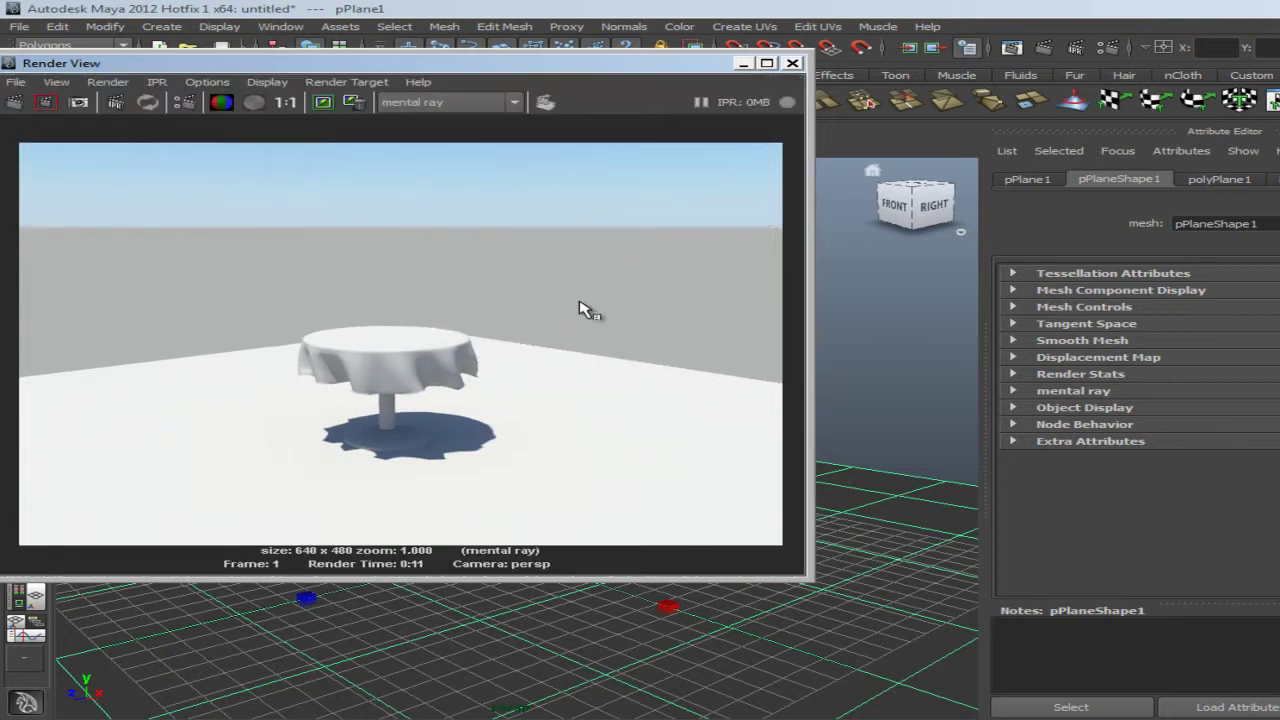
{"action": "scroll", "coordinate": [410, 385], "scroll_direction": "up", "scroll_amount": 5}
{"action": "scroll", "coordinate": [410, 385], "scroll_direction": "down", "scroll_amount": 3}
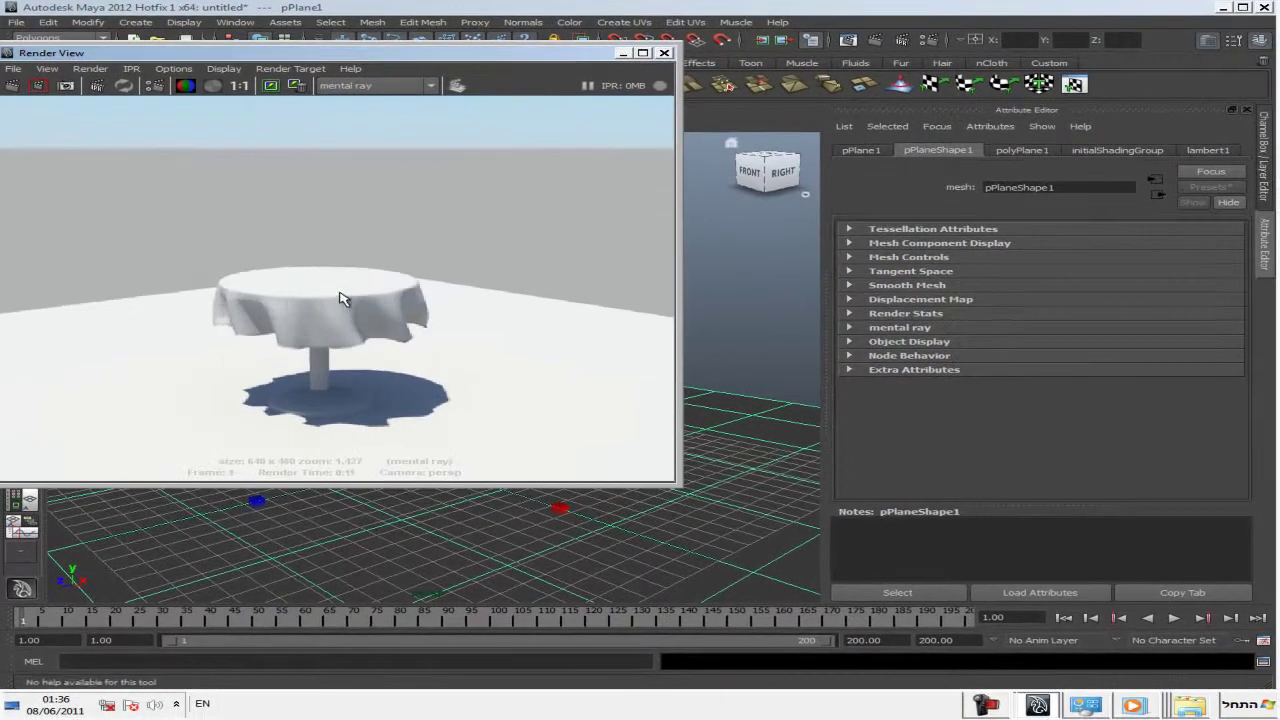
{"action": "double_click", "coordinate": [362, 53]}
{"action": "scroll", "coordinate": [632, 362], "scroll_direction": "up", "scroll_amount": 1}
{"action": "scroll", "coordinate": [635, 362], "scroll_direction": "down", "scroll_amount": 2}
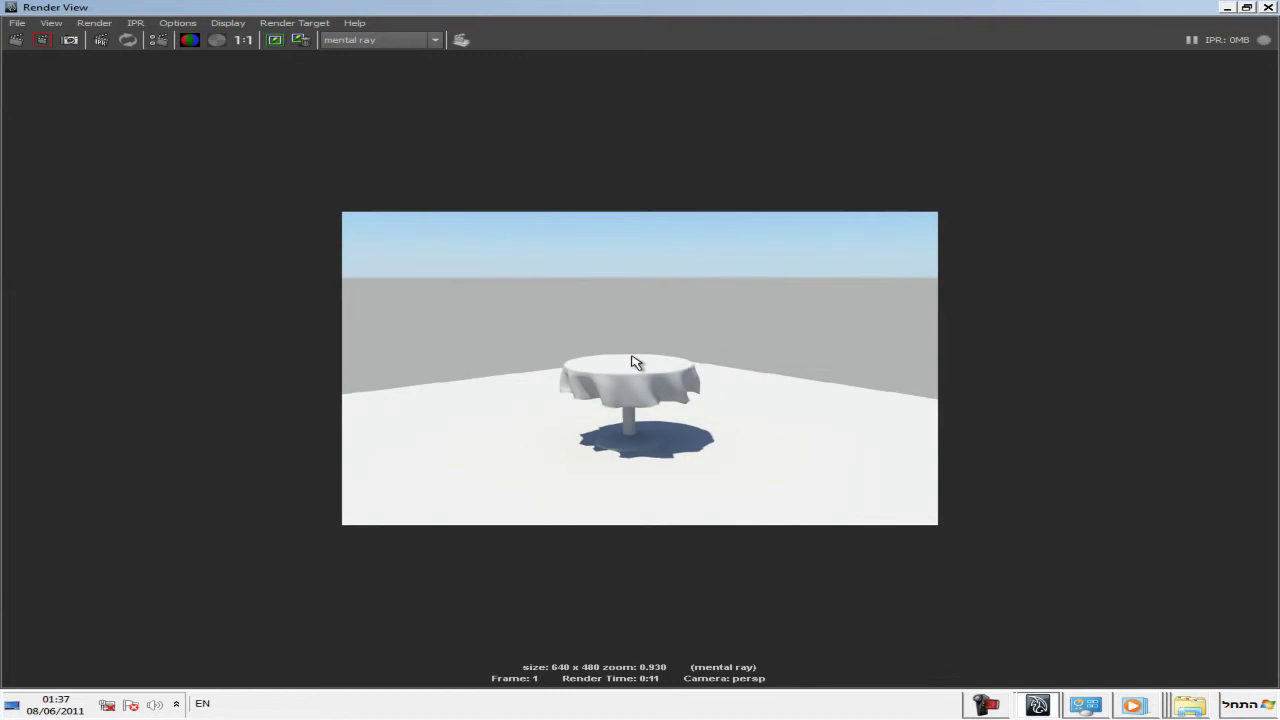
{"action": "left_click", "coordinate": [1227, 8]}
{"action": "left_click", "coordinate": [104, 681]}
{"action": "left_click", "coordinate": [1268, 8]}
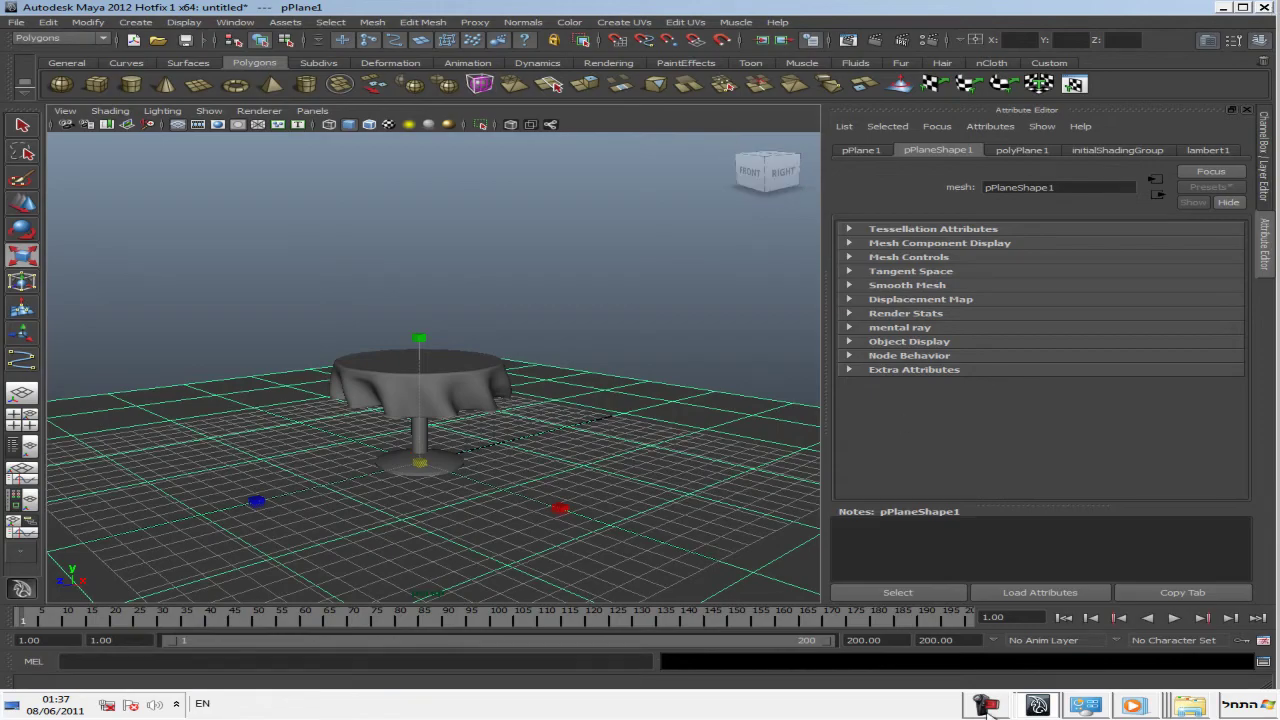